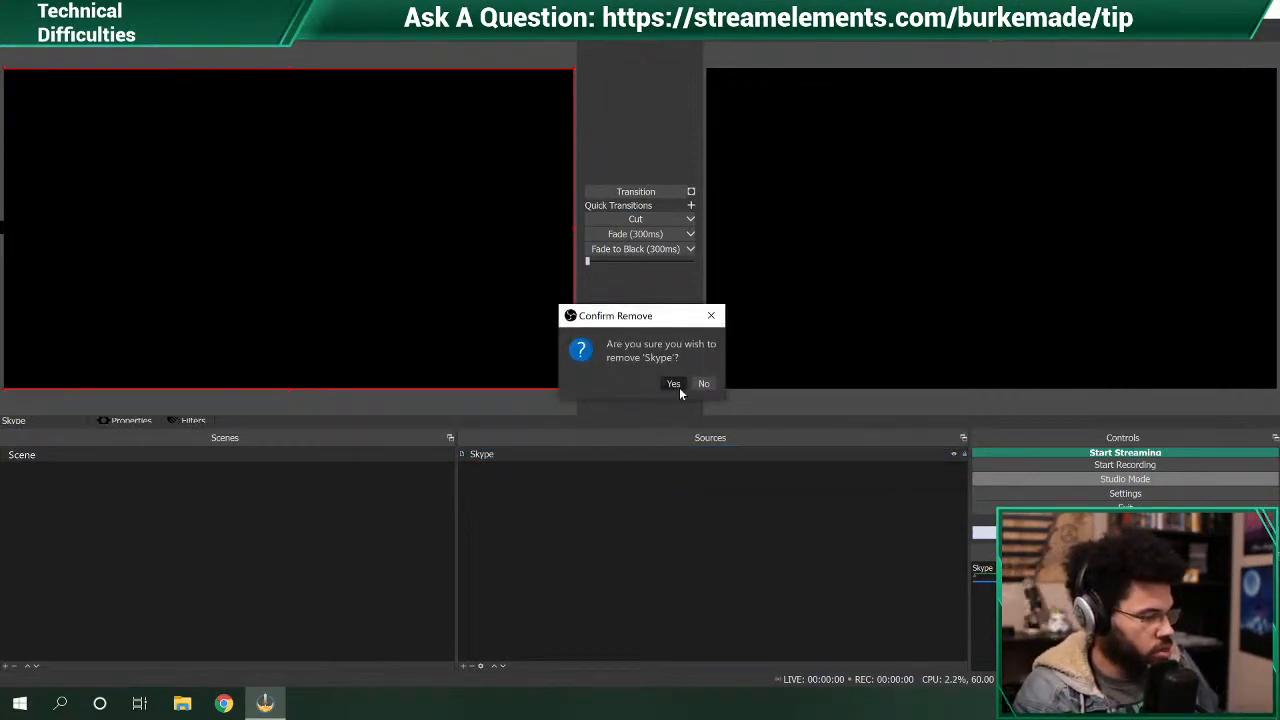
- Confirm the removal of the Skype source from the scene
left_click(679, 390)
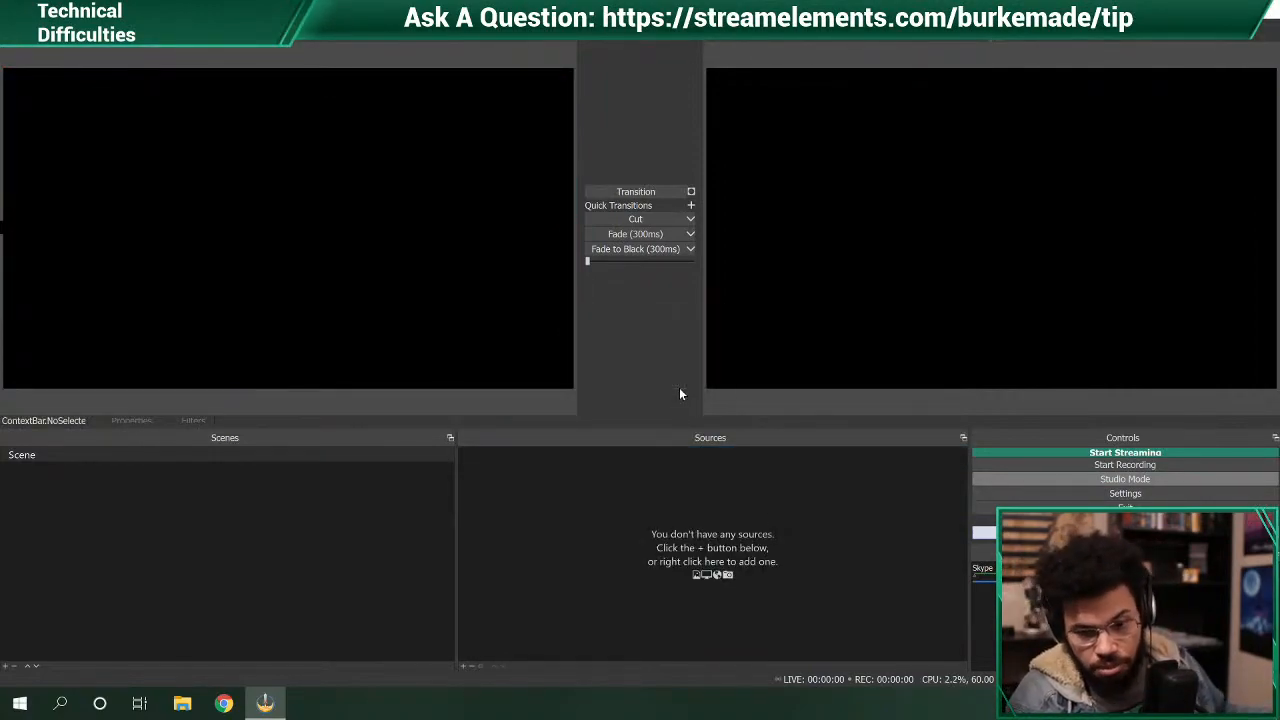
- Rename the existing scene "Just Chatting"
right_click(313, 462)
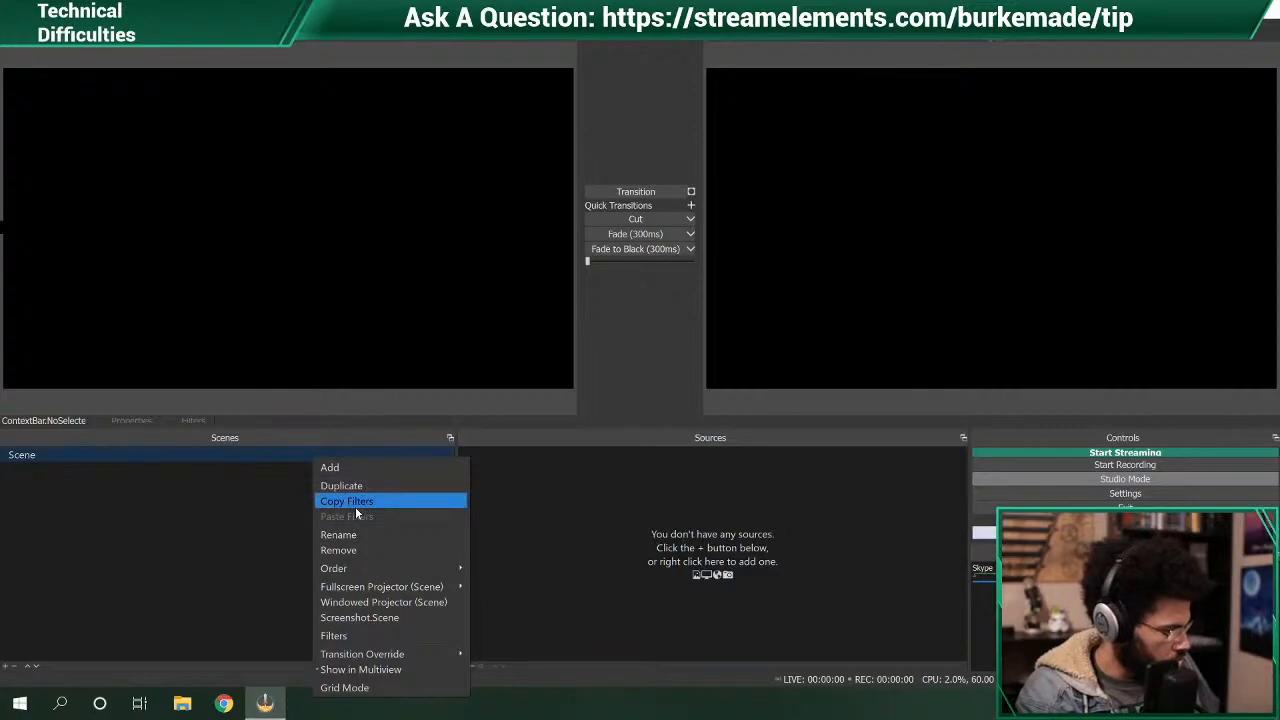
left_click(357, 535)
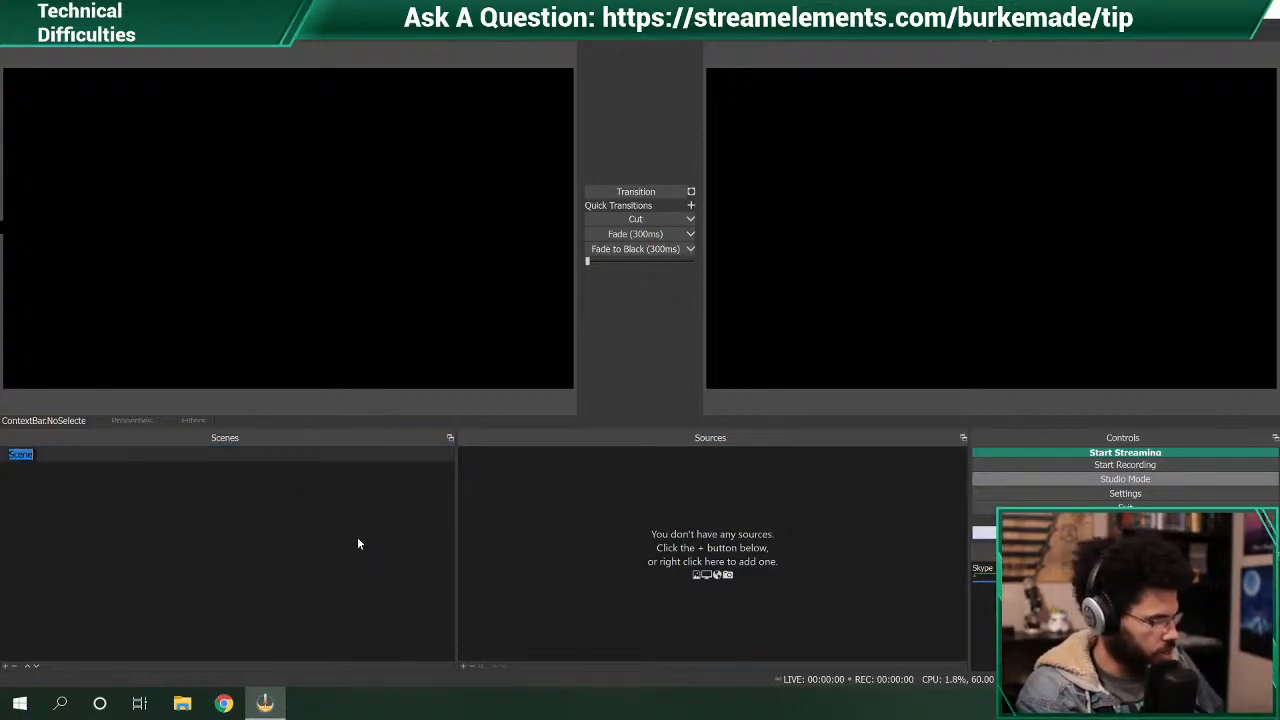
type("Just Chat")
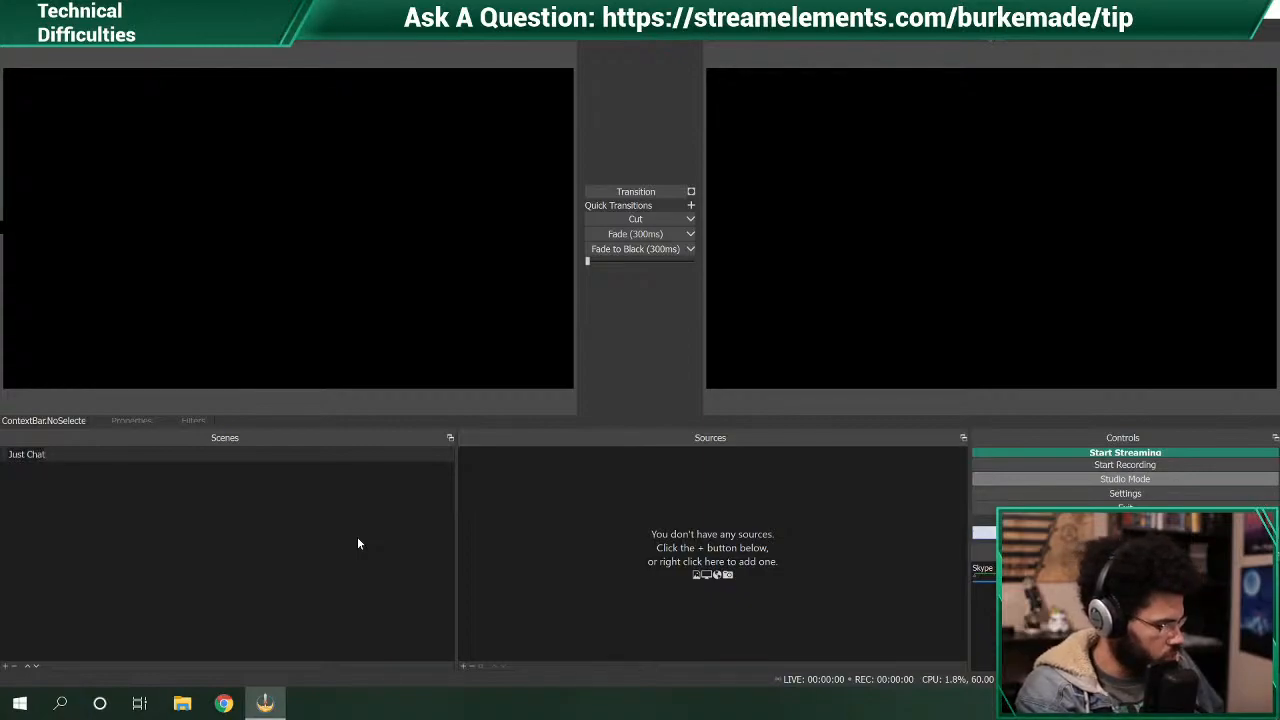
type("ting")
key("Return")
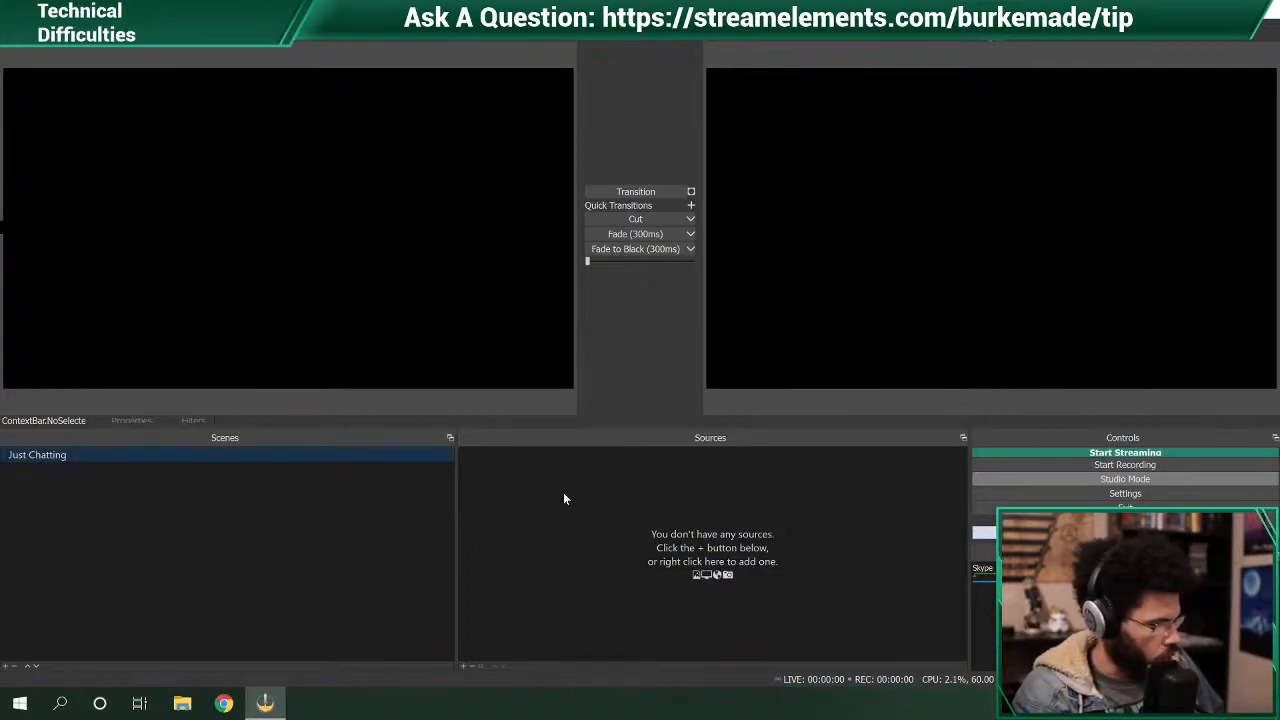
- Shorten the scene's name to "Chatting"
right_click(58, 461)
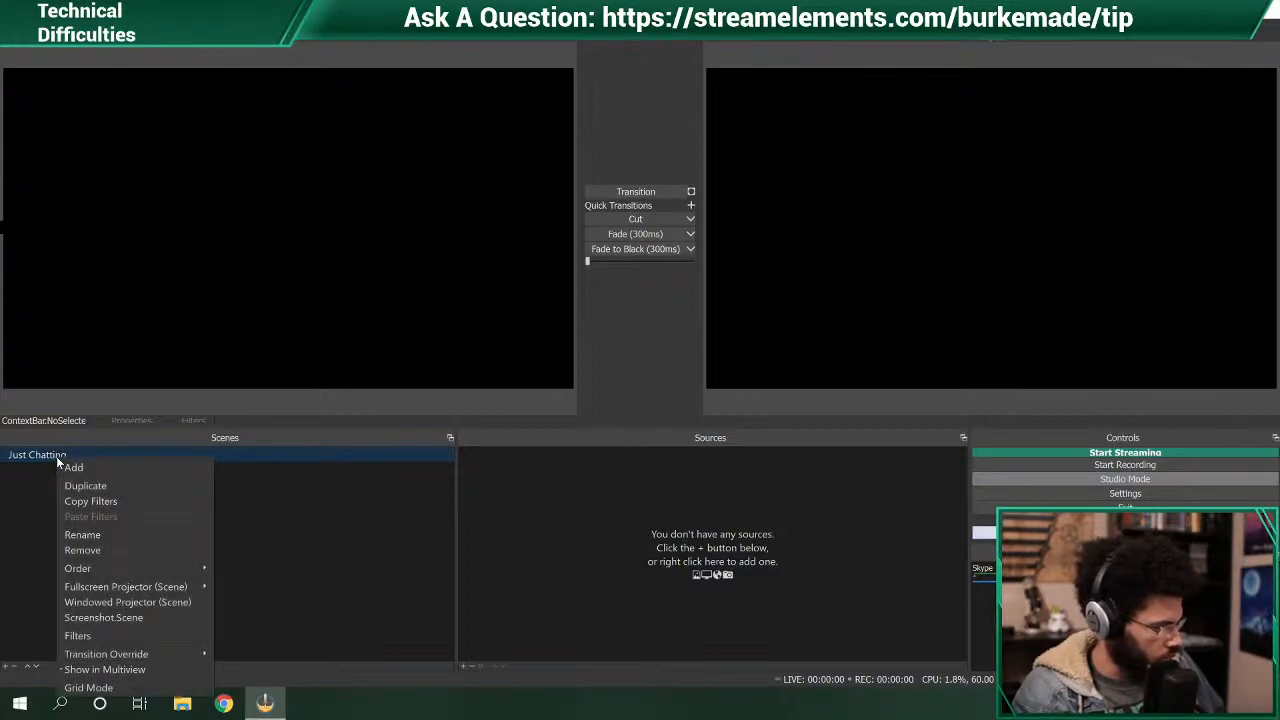
left_click(97, 536)
type("Chatting")
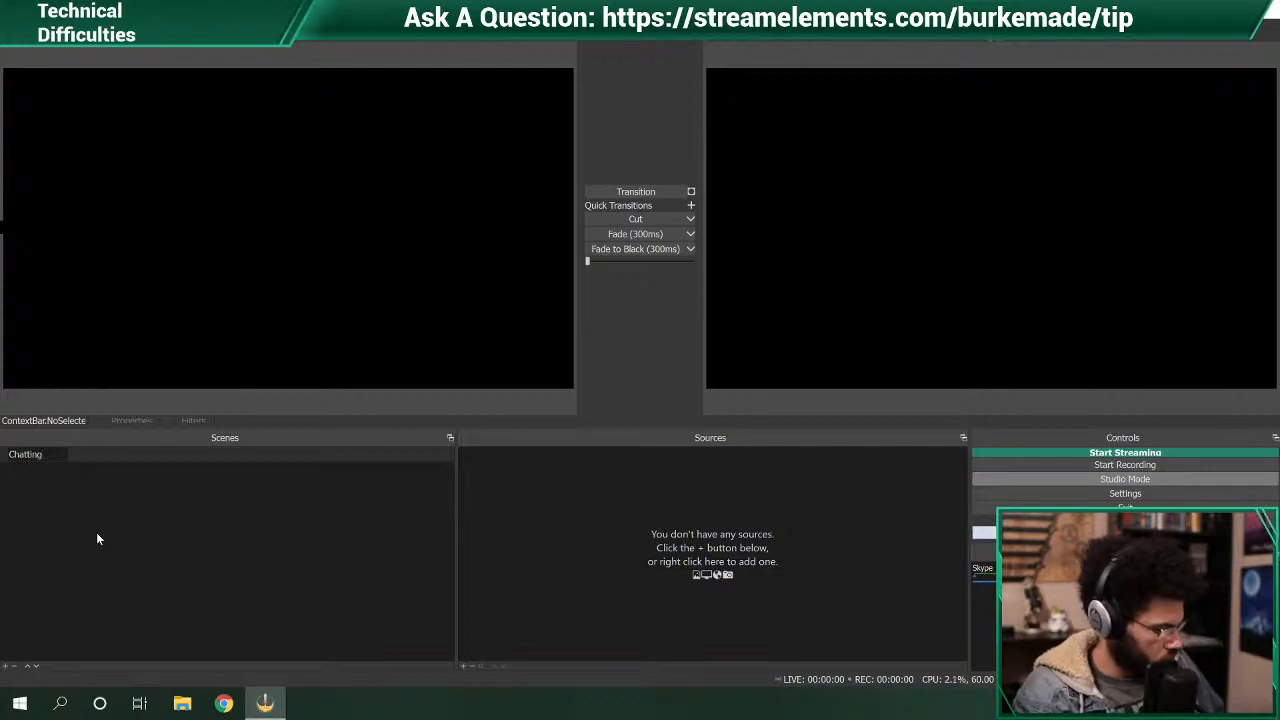
key("Return")
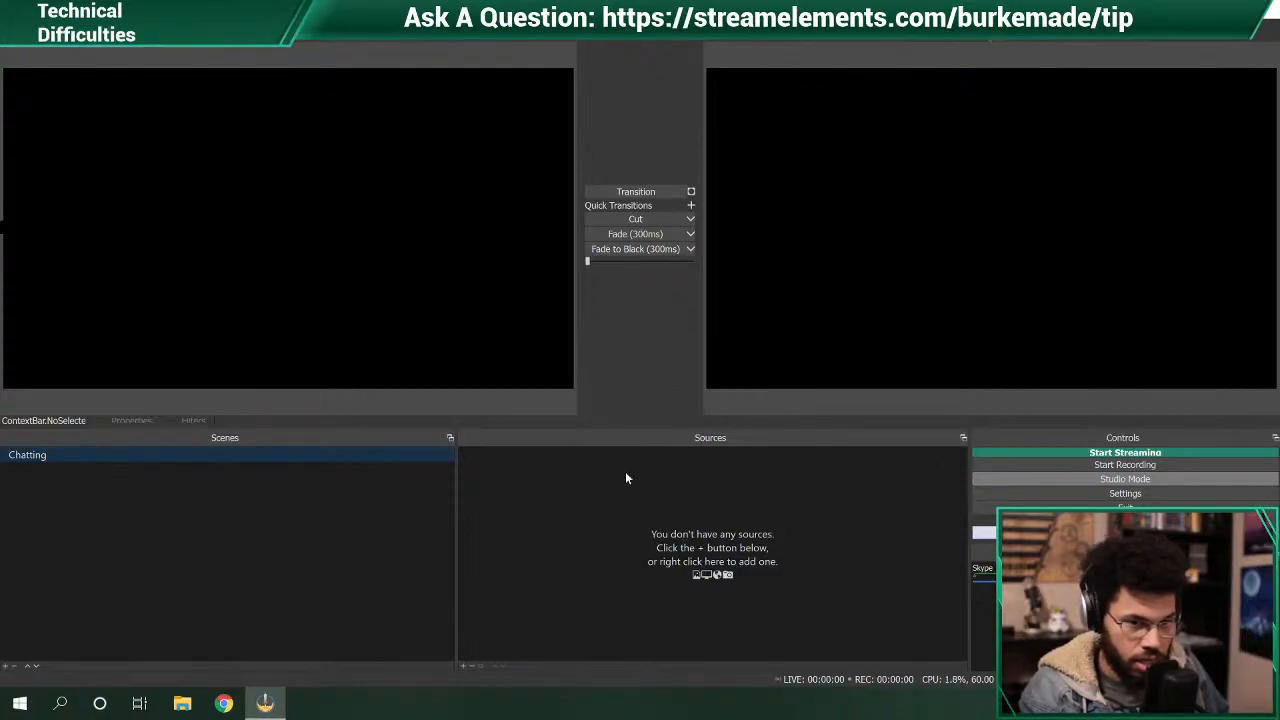
- Begin a new image source for the Chatting scene and enter "Chatting" as its name
left_click(464, 668)
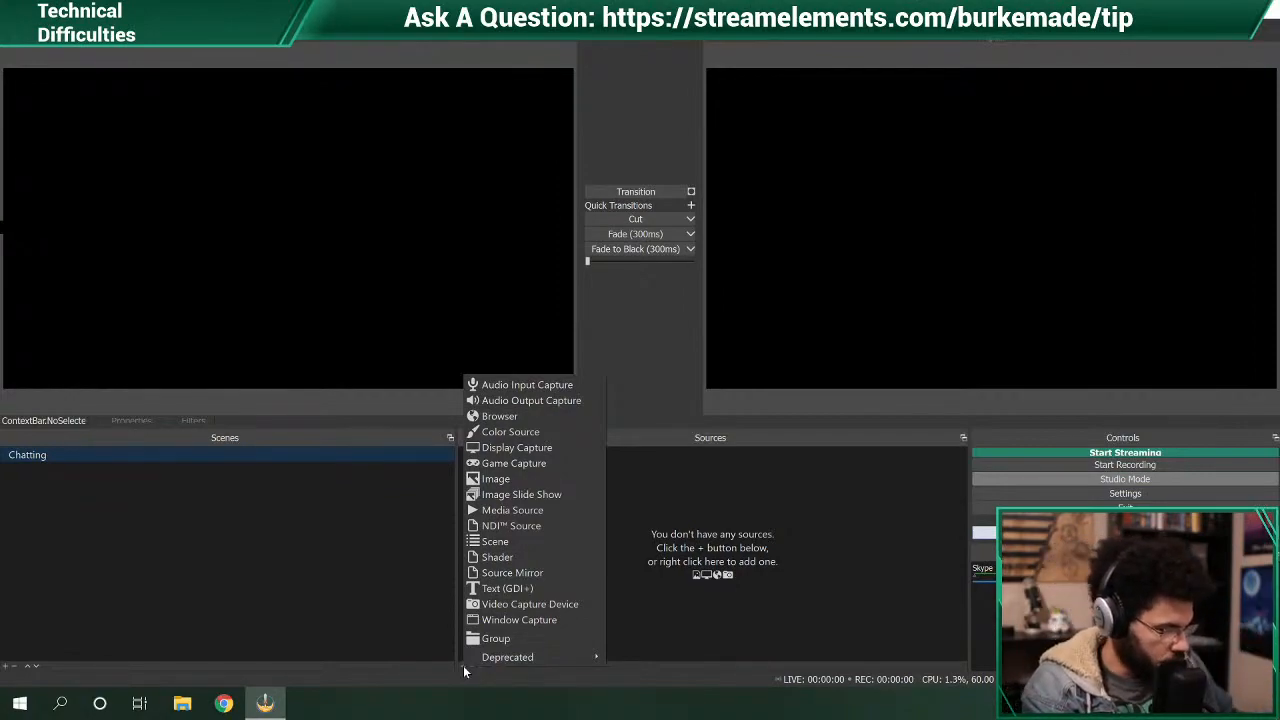
left_click(500, 483)
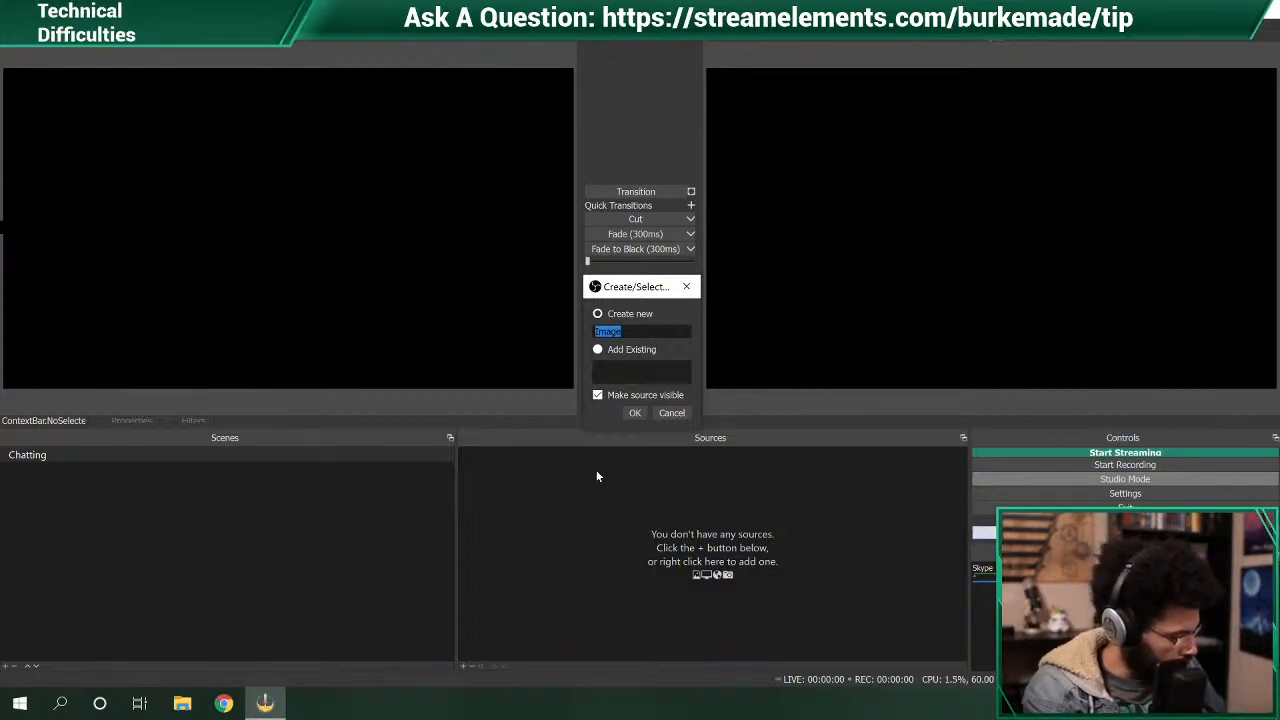
type("Cht")
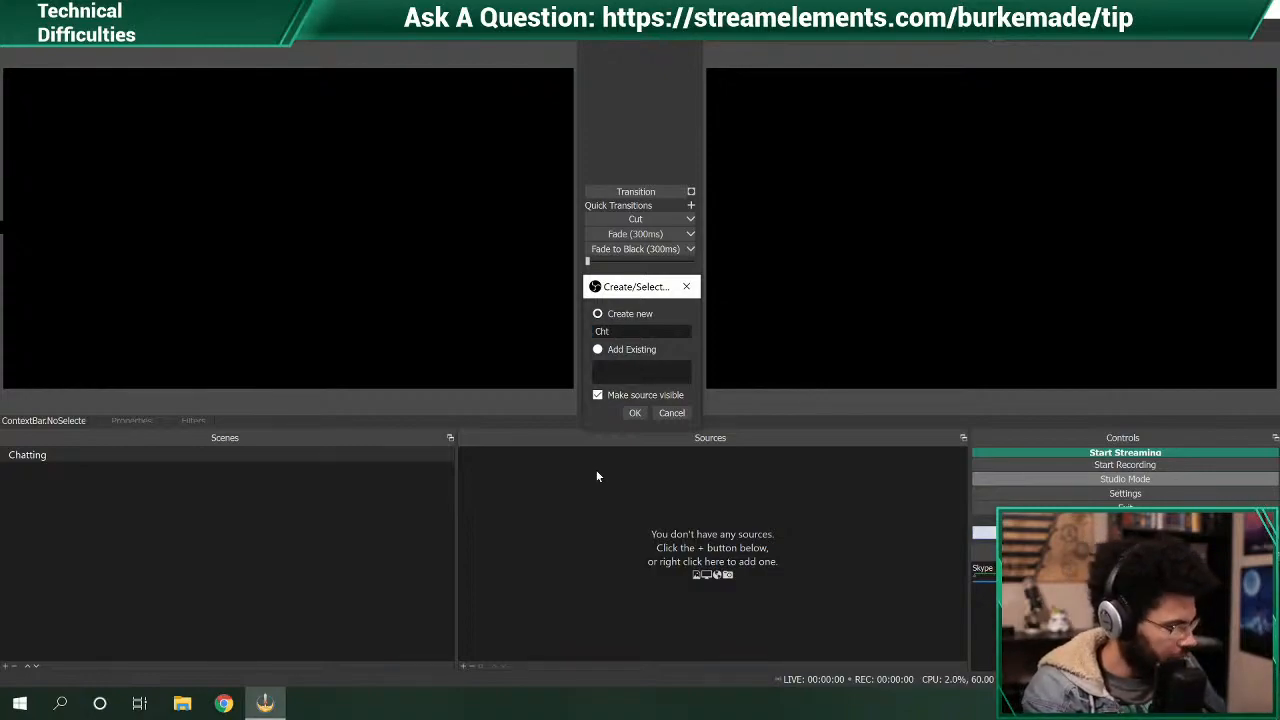
key("BackSpace")
type("at")
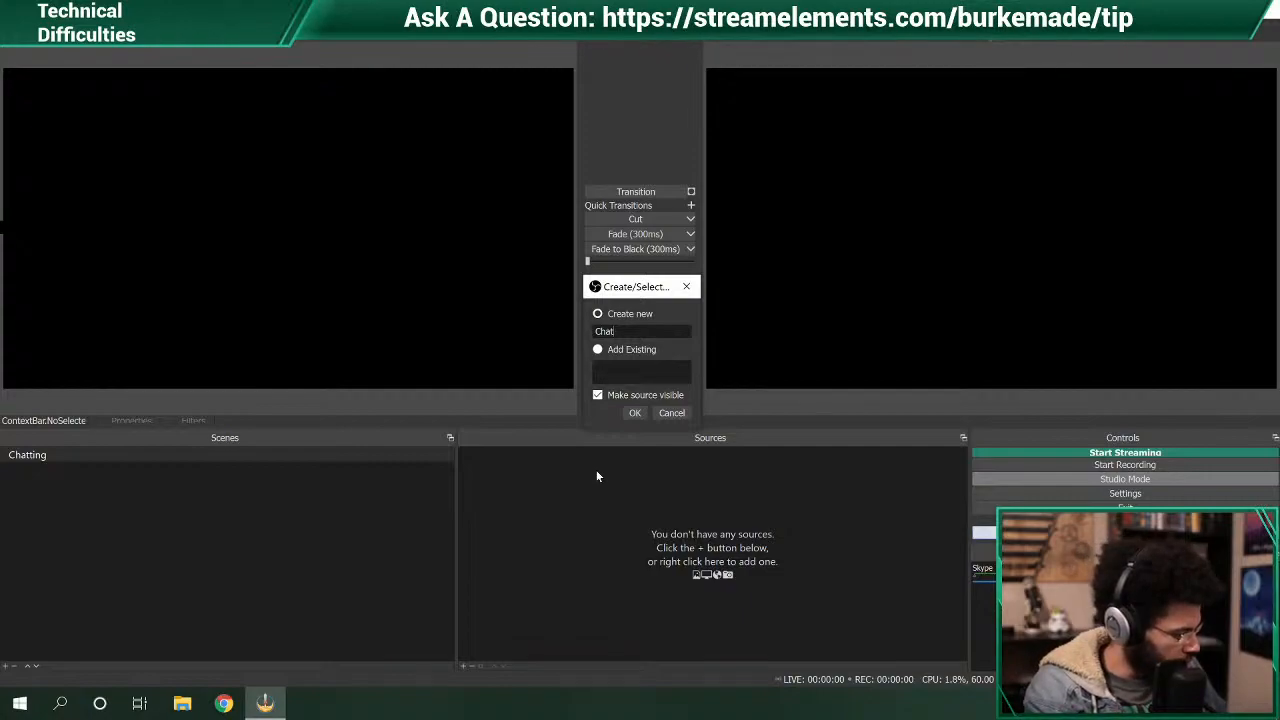
type("ting")
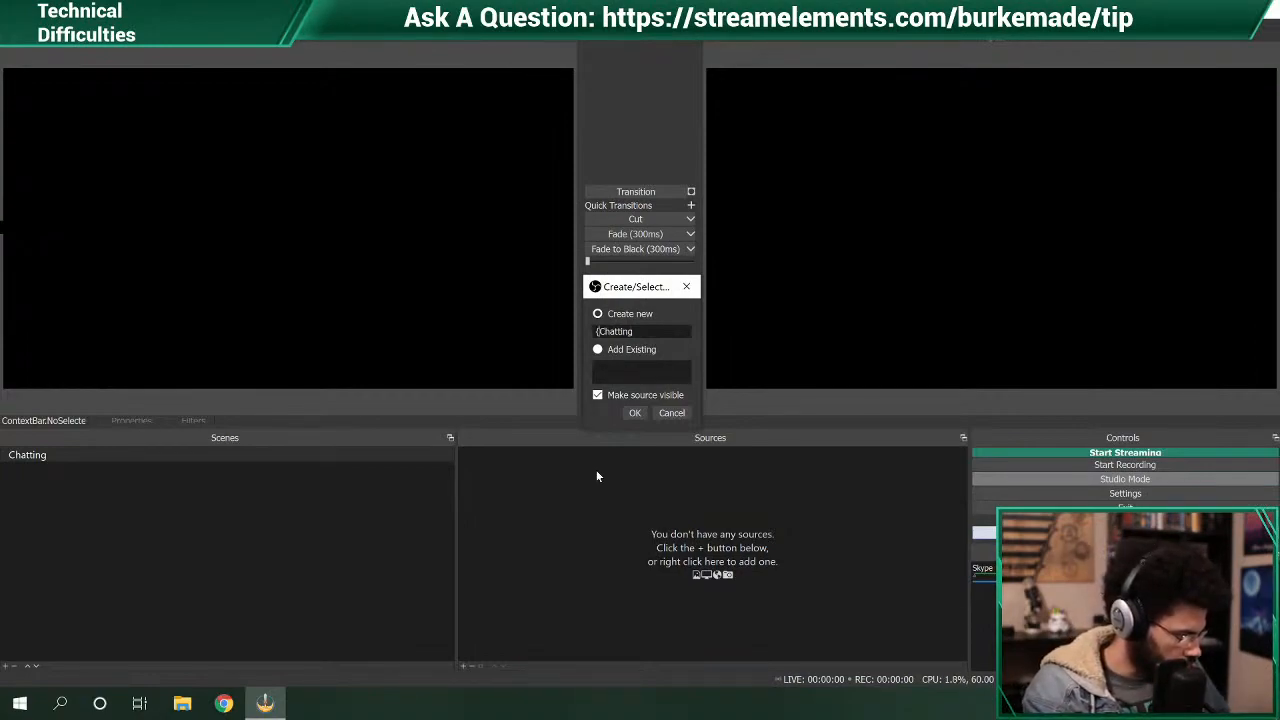
type("[n]")
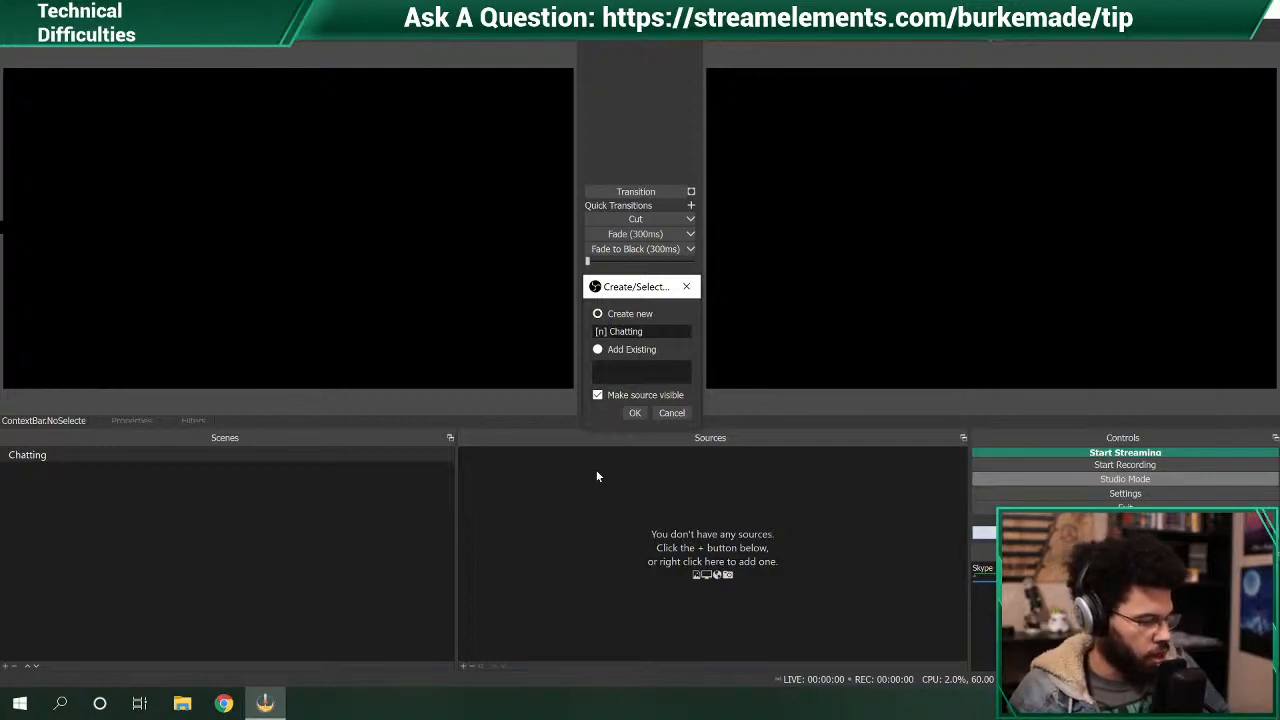
key("BackSpace")
key("BackSpace")
key("BackSpace")
key("BackSpace")
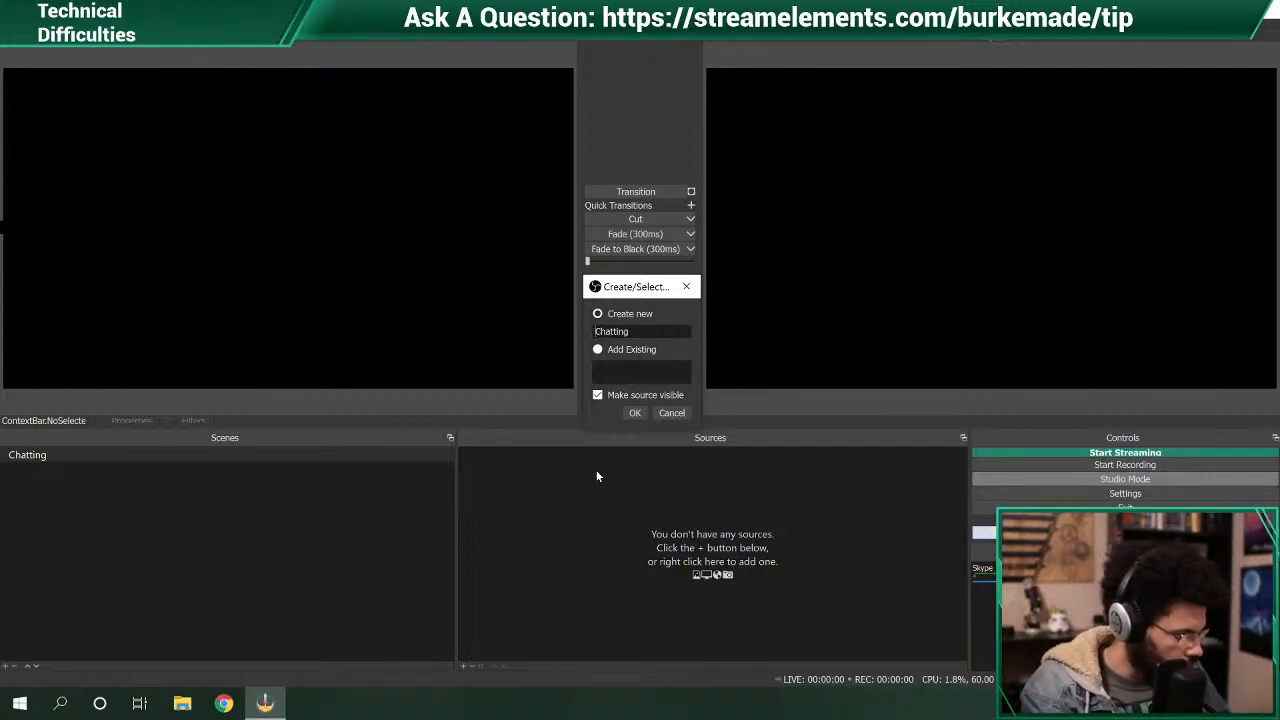
- Put a hyphen before the new image source's name, making it "-Chatting", and create the source
type("-")
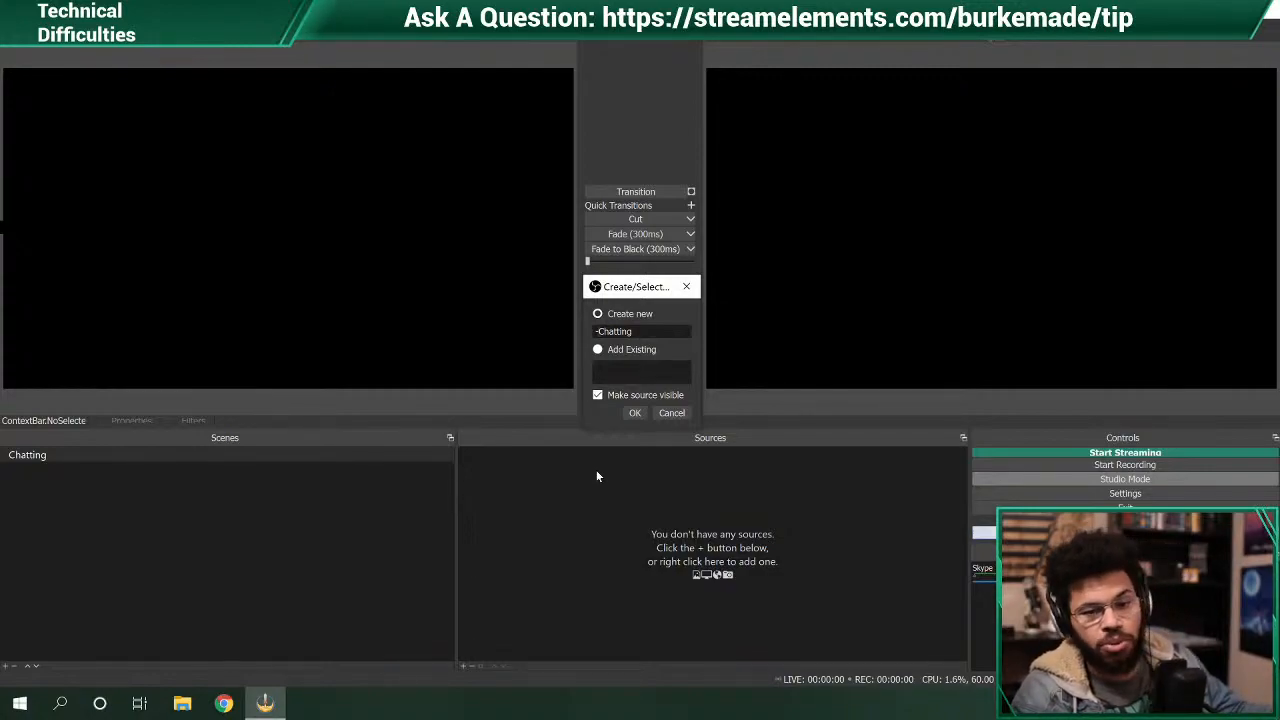
left_click(635, 413)
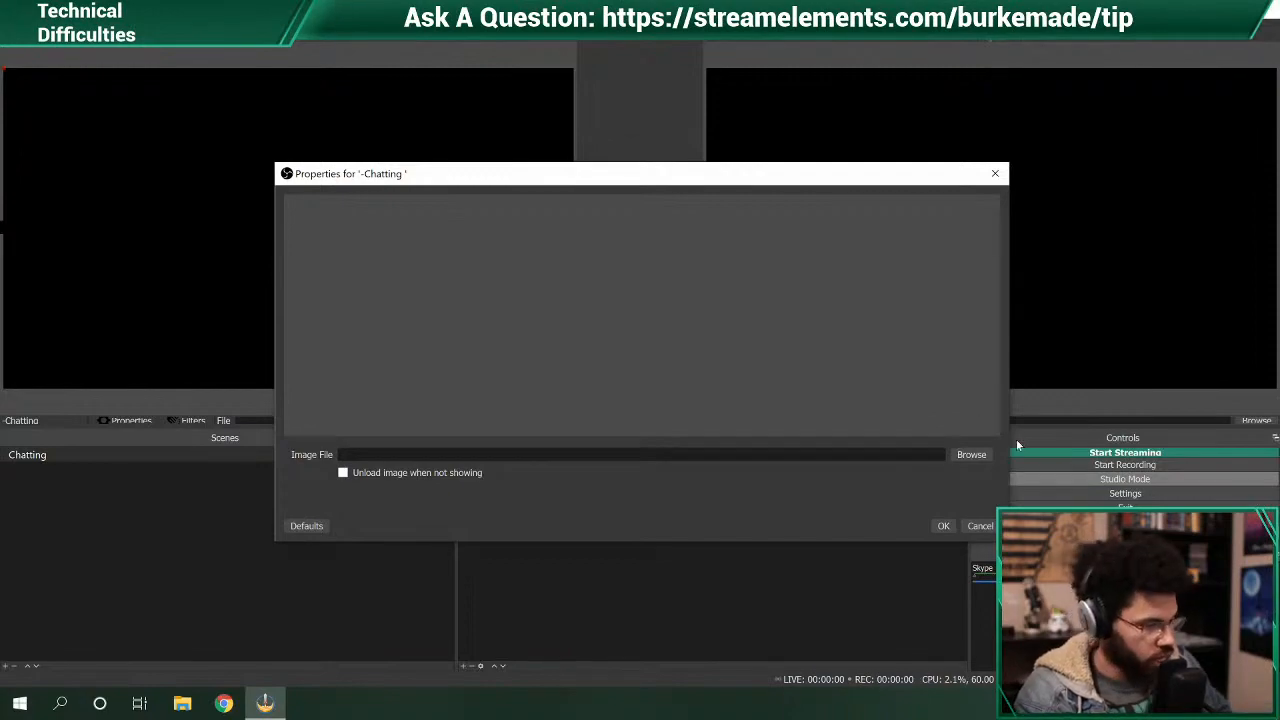
- Browse for the source's image file and open the Files folder inside Rodan Stream Pack on the Desktop
left_click(969, 454)
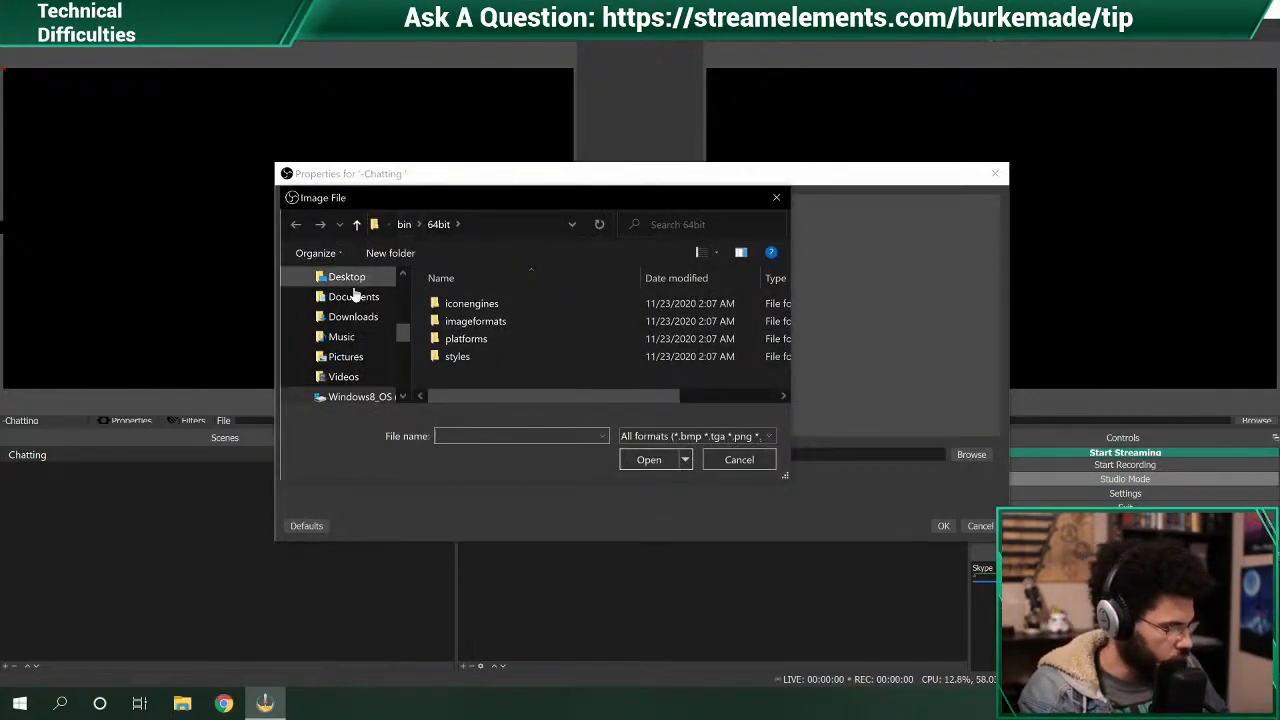
left_click(350, 277)
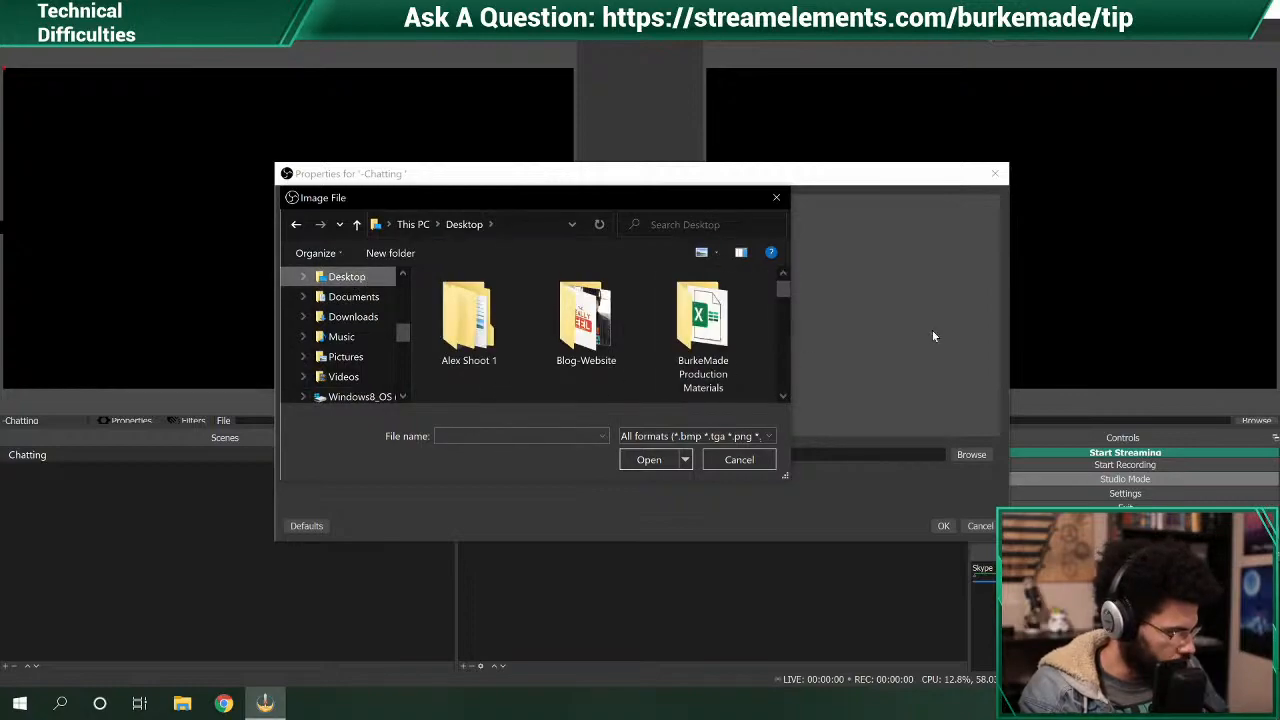
left_click_drag(787, 291, 776, 323)
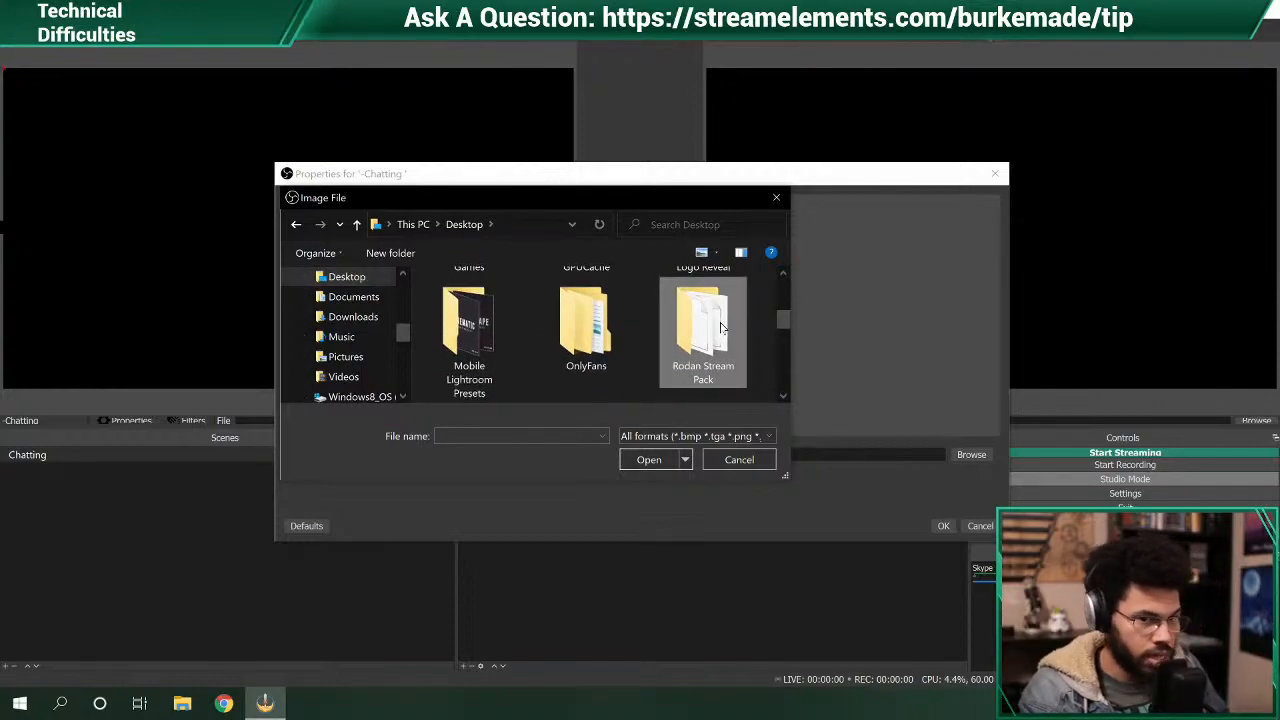
double_click(710, 325)
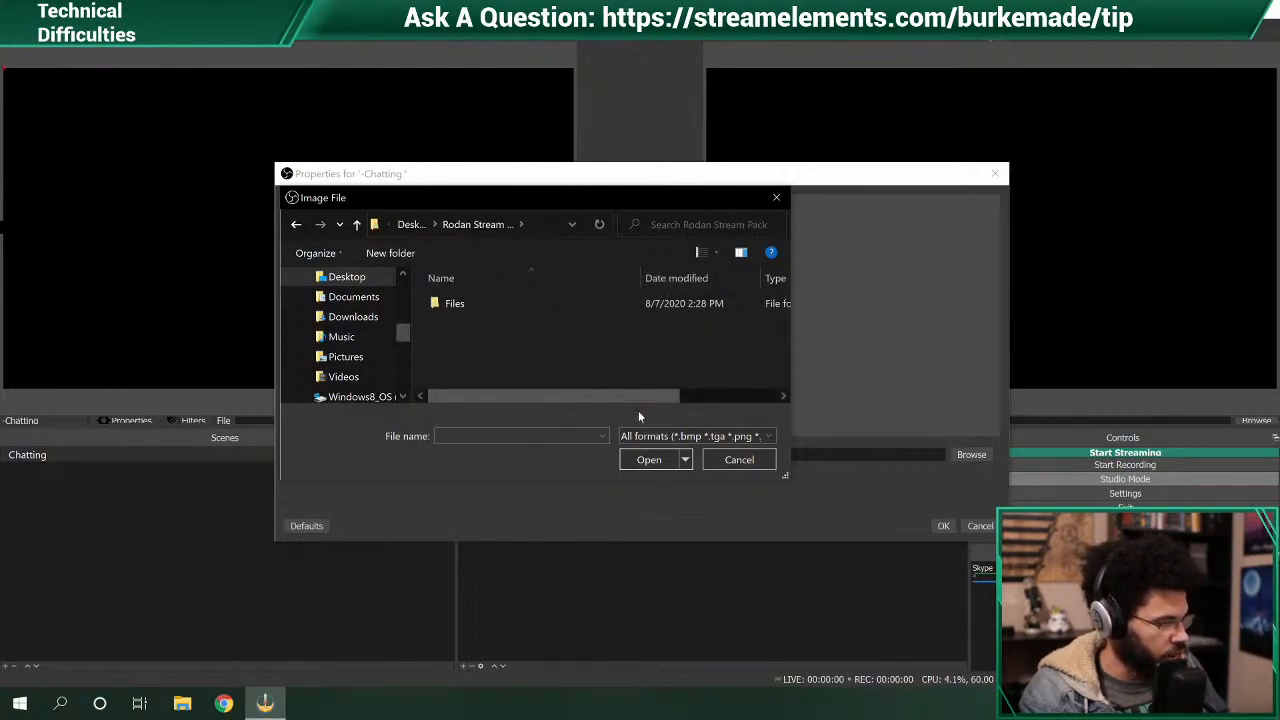
left_click(459, 304)
left_click(461, 305)
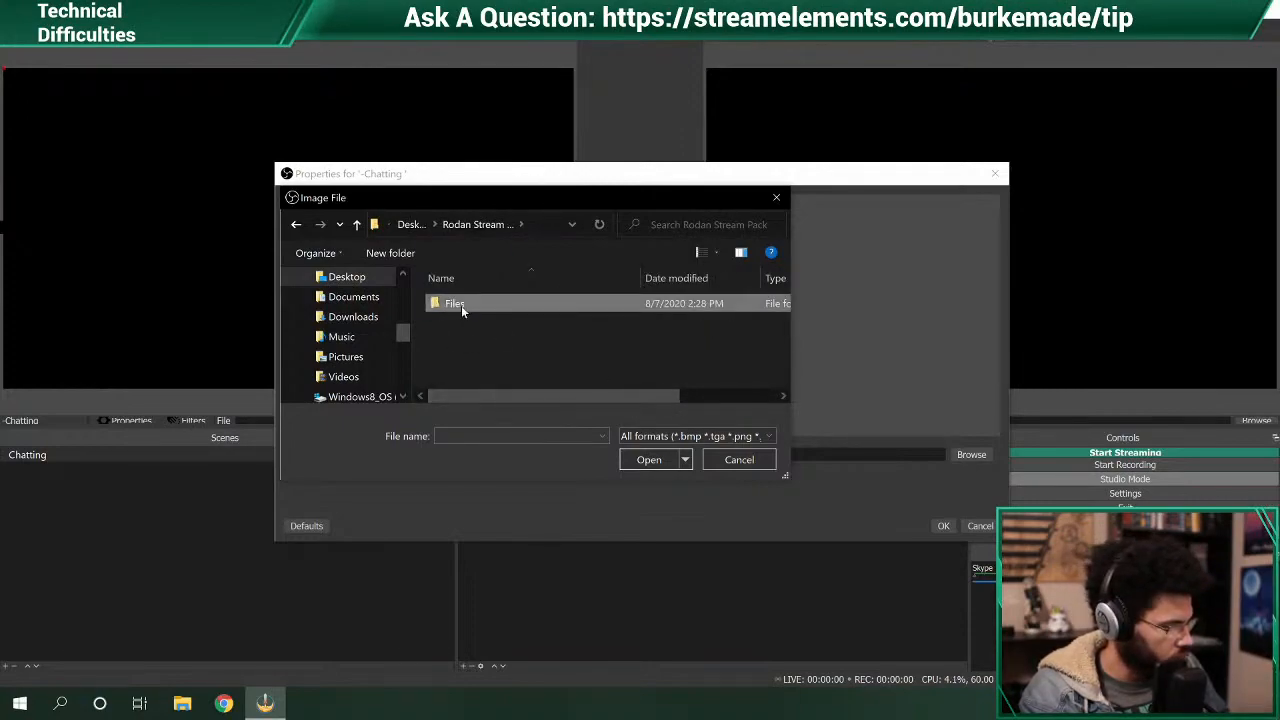
left_click(502, 329)
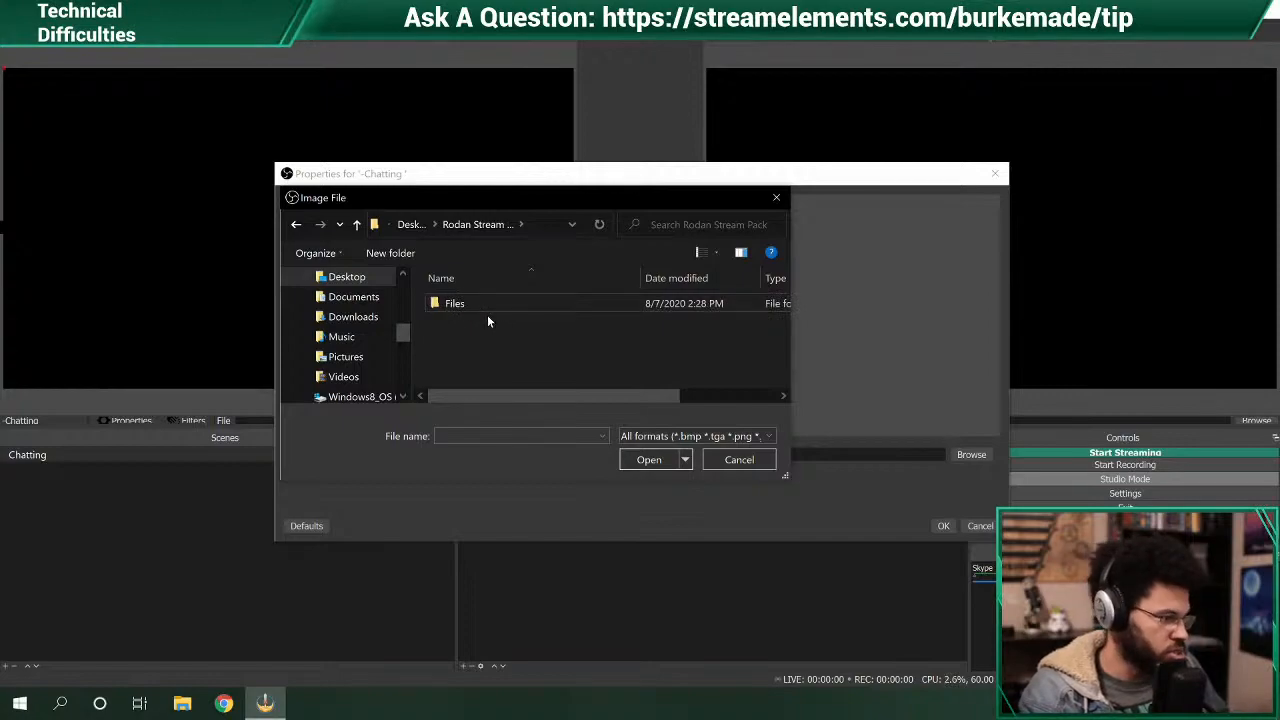
left_click(488, 305)
left_click(488, 305)
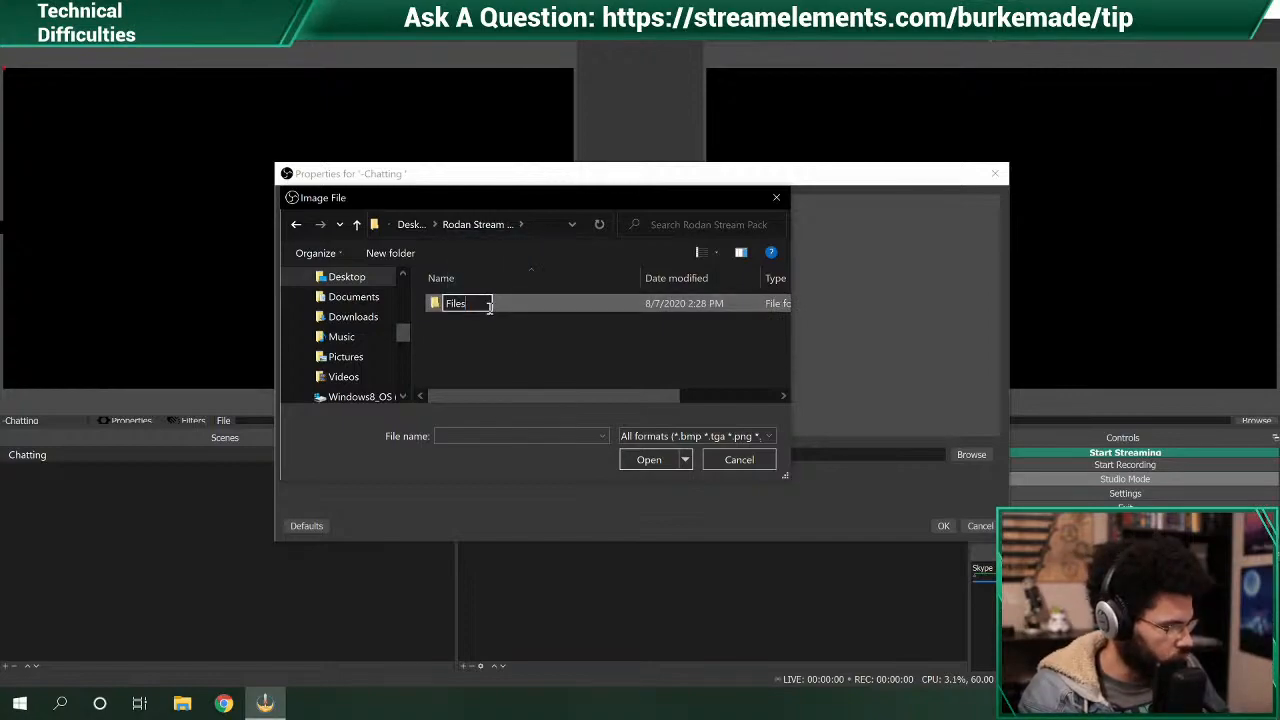
left_click(490, 333)
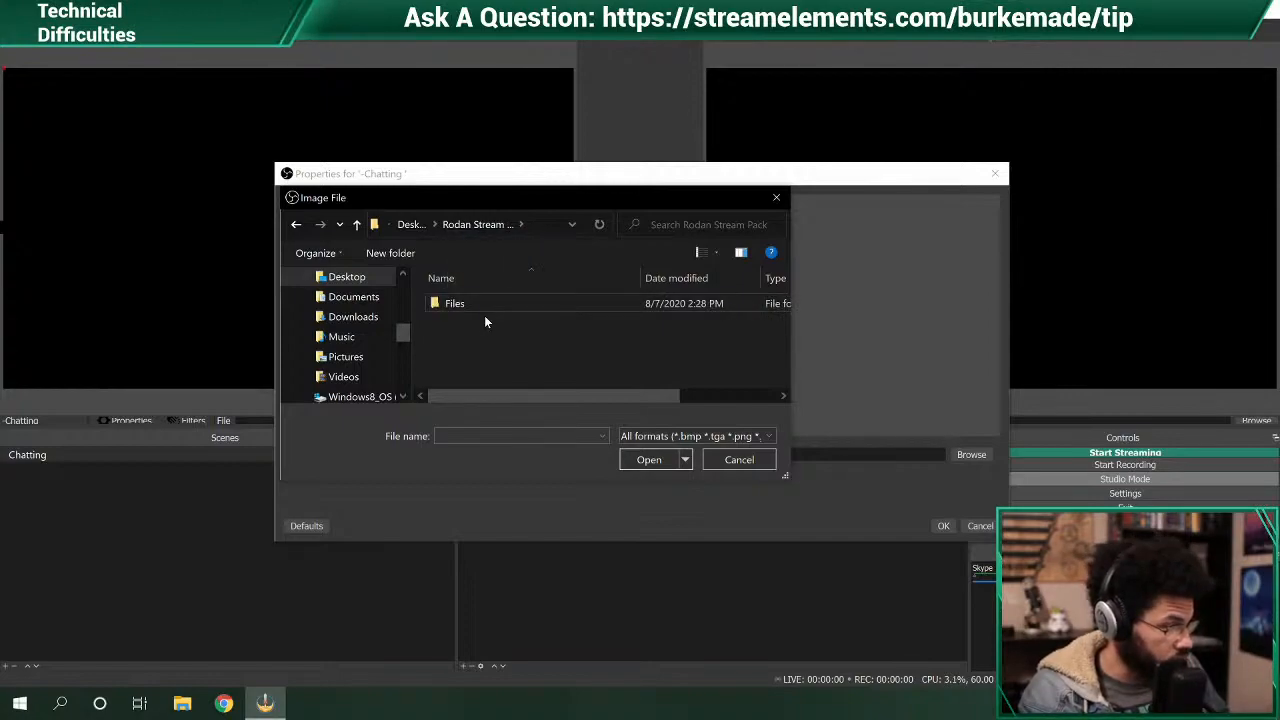
double_click(498, 306)
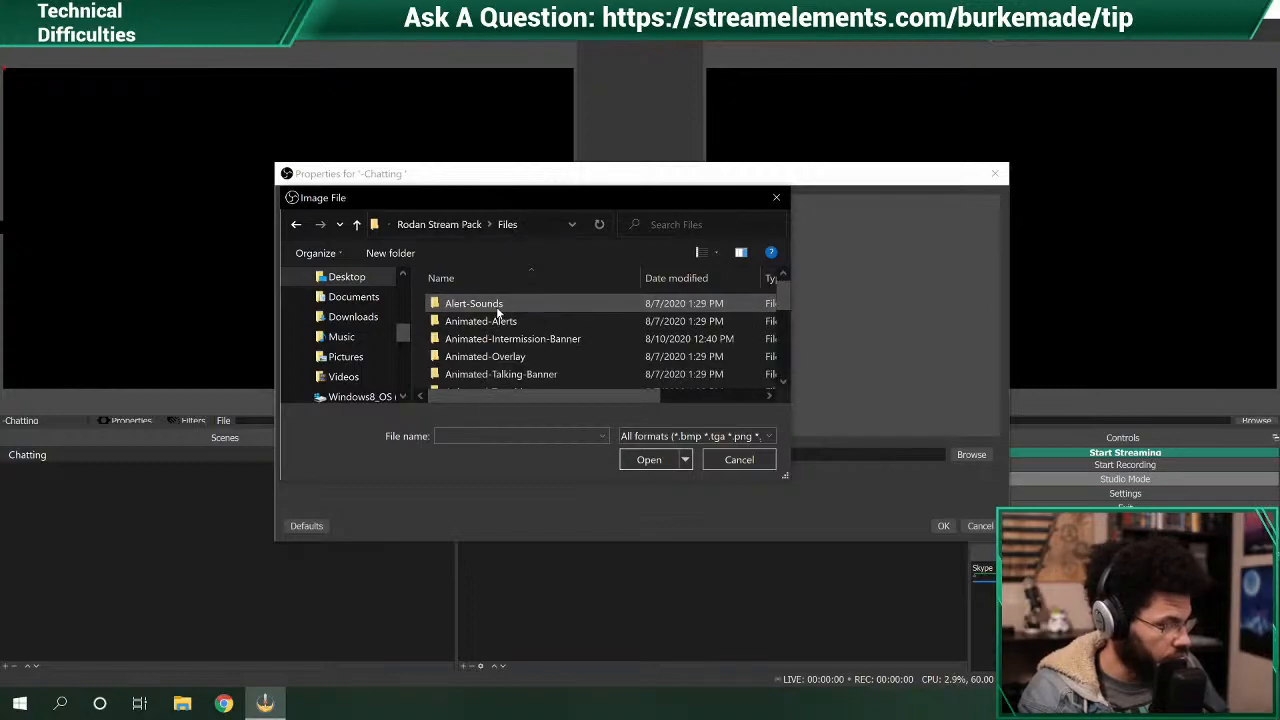
- Load Overlay.png from the Stream-Overlay/PNGS folder as the source's image and accept its properties
left_click_drag(783, 477, 910, 610)
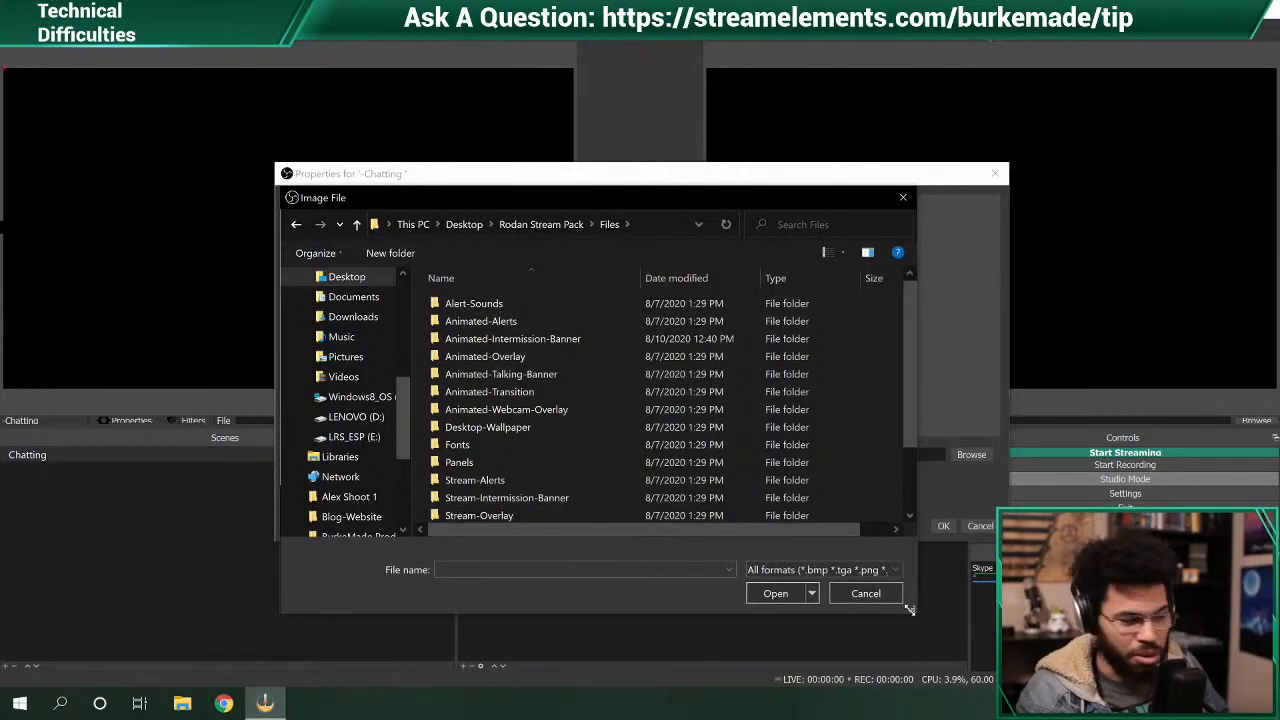
left_click(665, 182)
left_click_drag(612, 196, 593, 92)
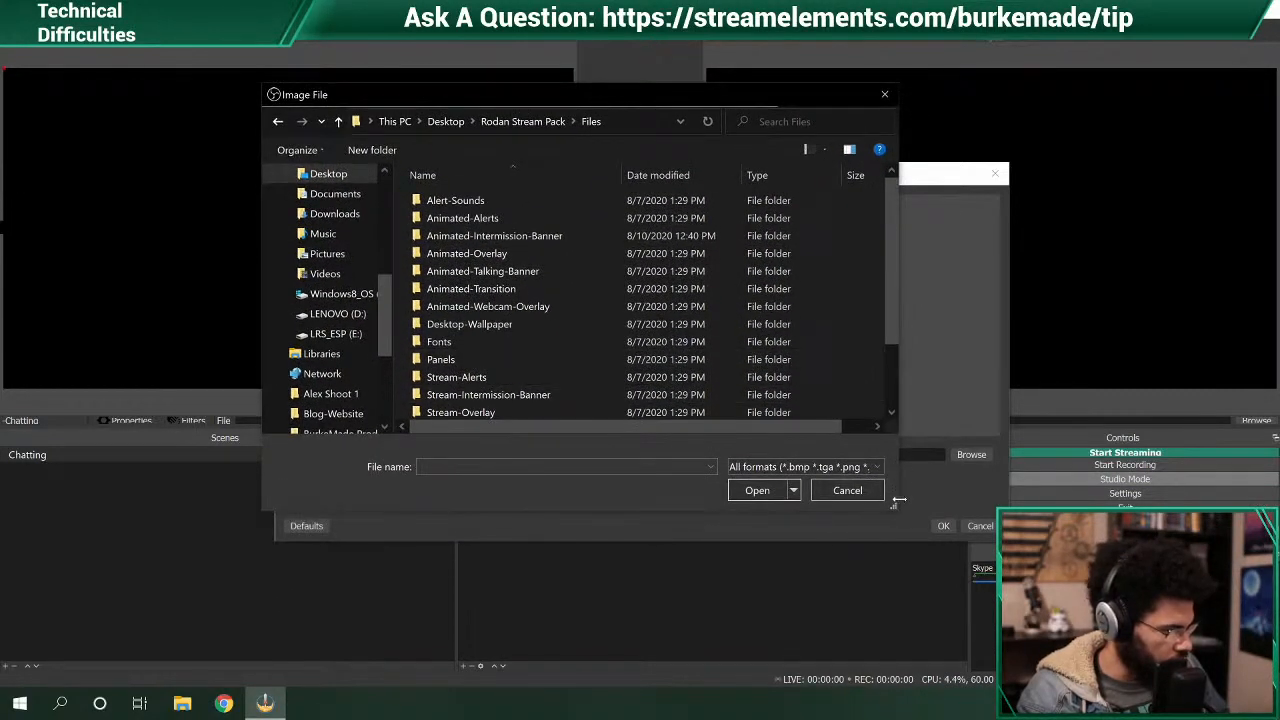
left_click_drag(895, 512, 934, 607)
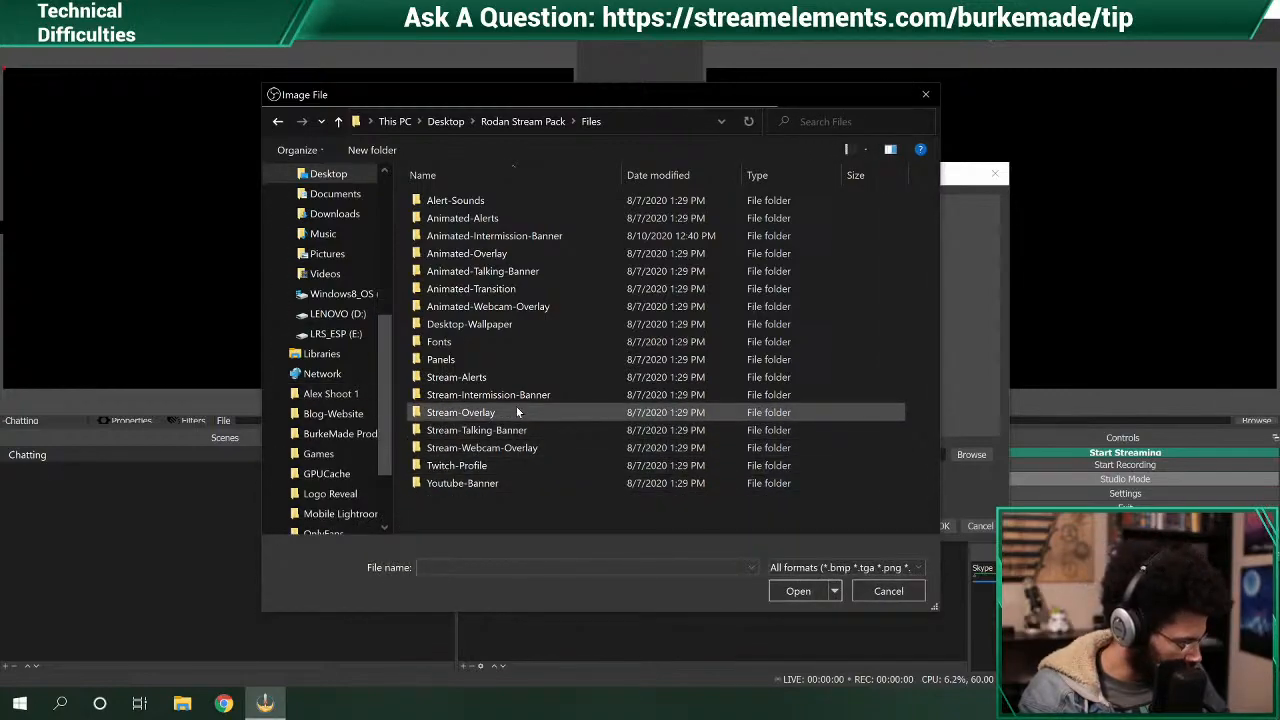
double_click(480, 414)
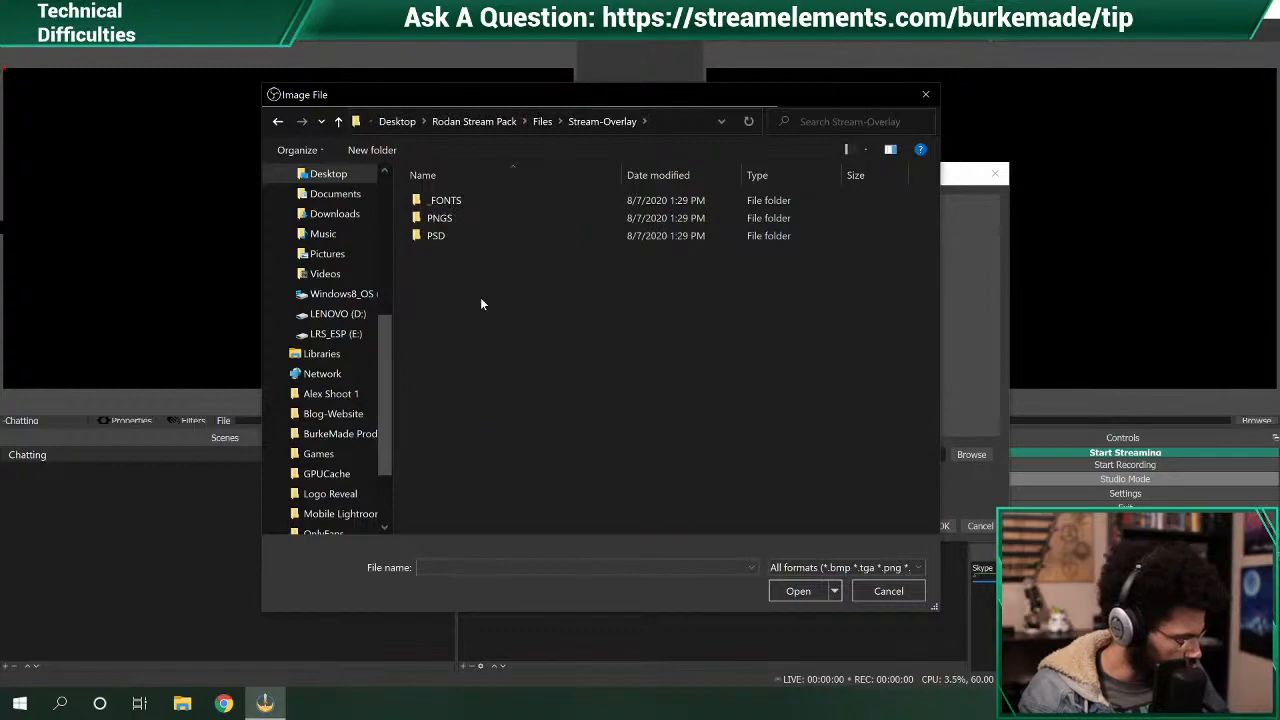
double_click(450, 219)
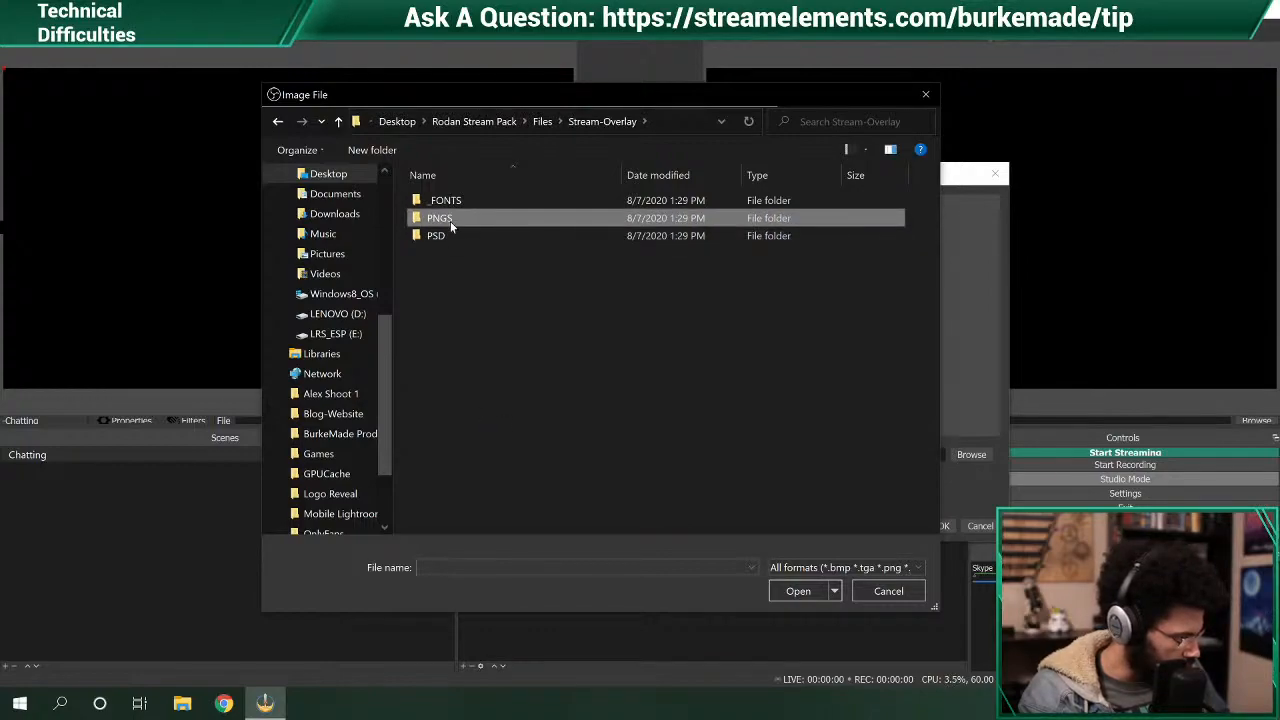
double_click(450, 222)
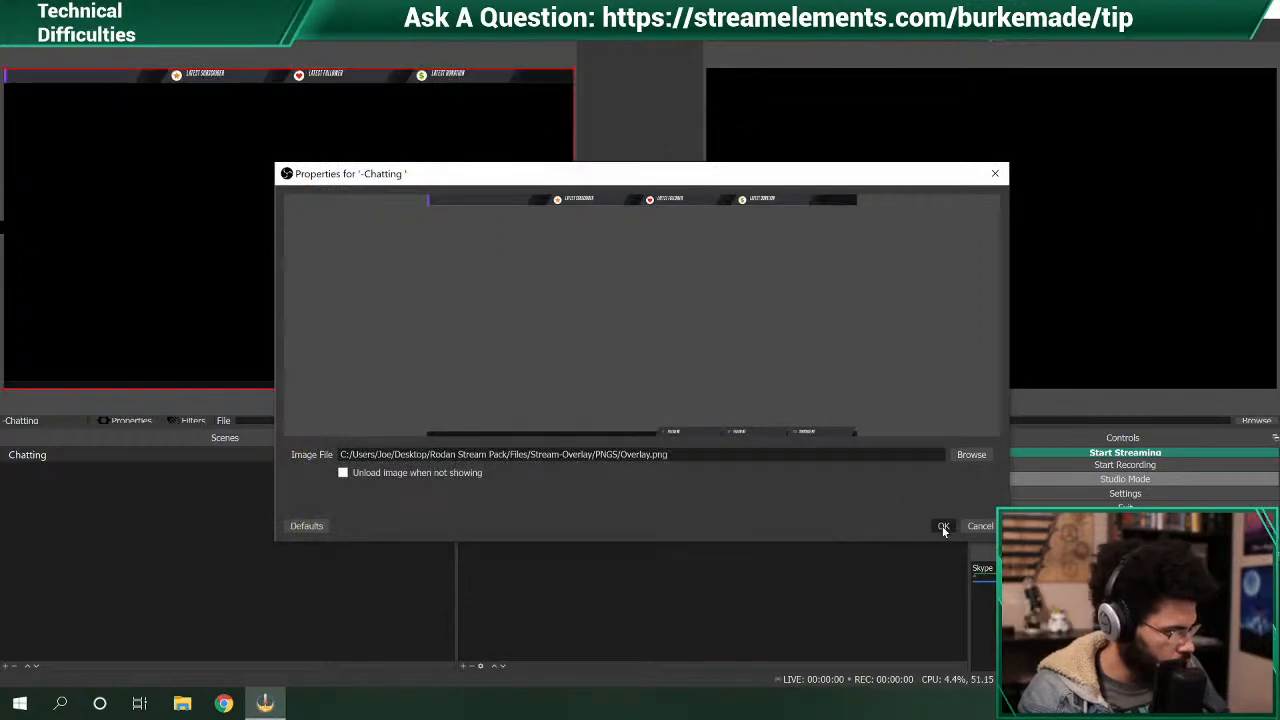
left_click(942, 526)
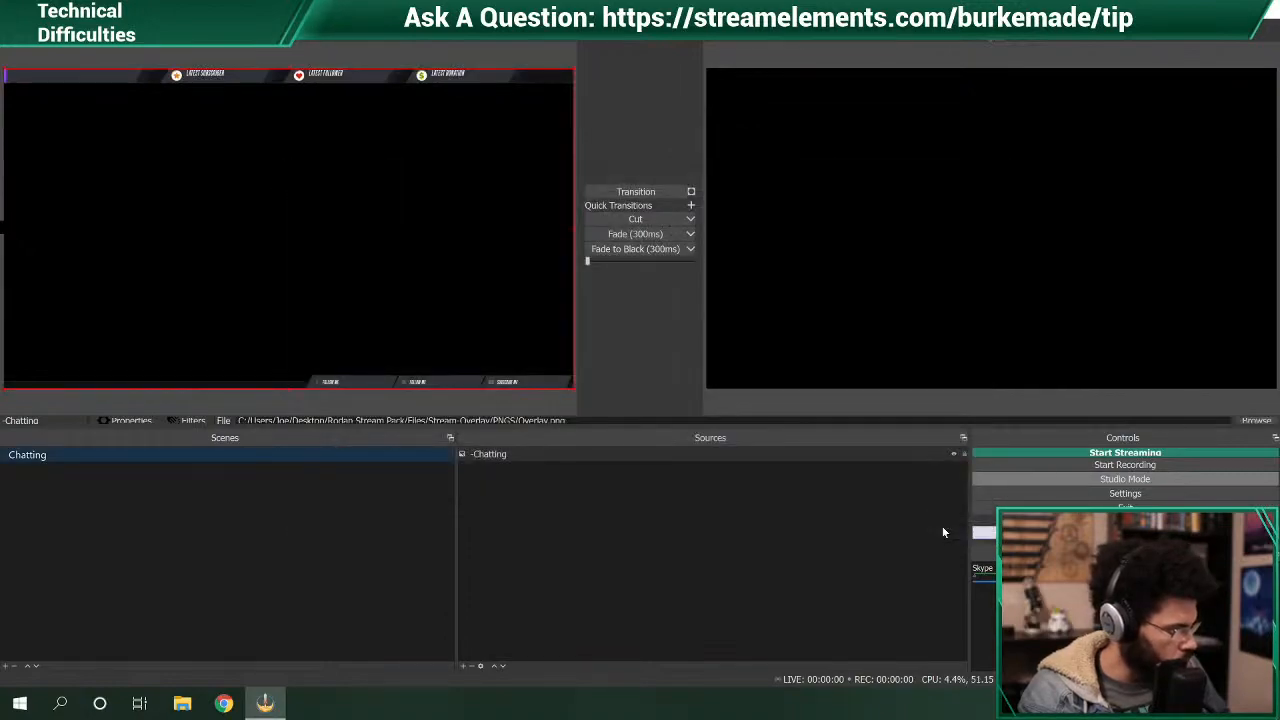
- Show the scene preview in a fullscreen projector on the 3840x2160 display
right_click(530, 295)
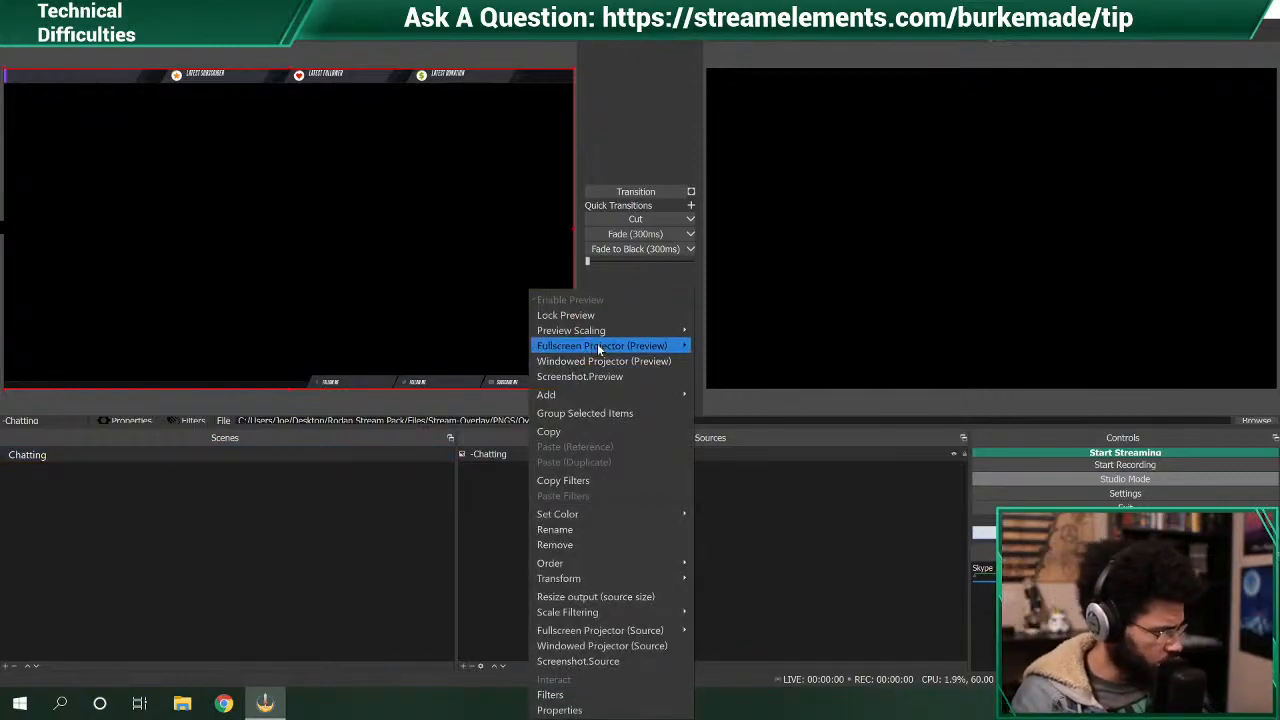
mouse_move(600, 344)
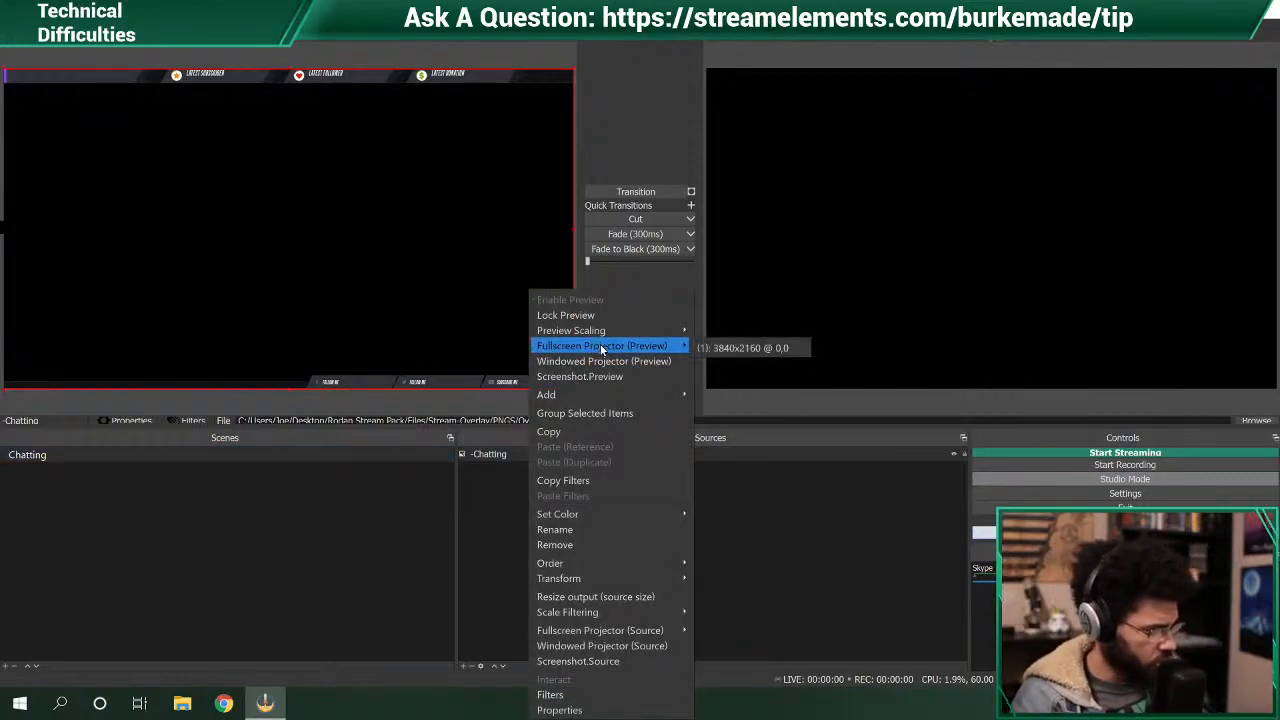
left_click(743, 347)
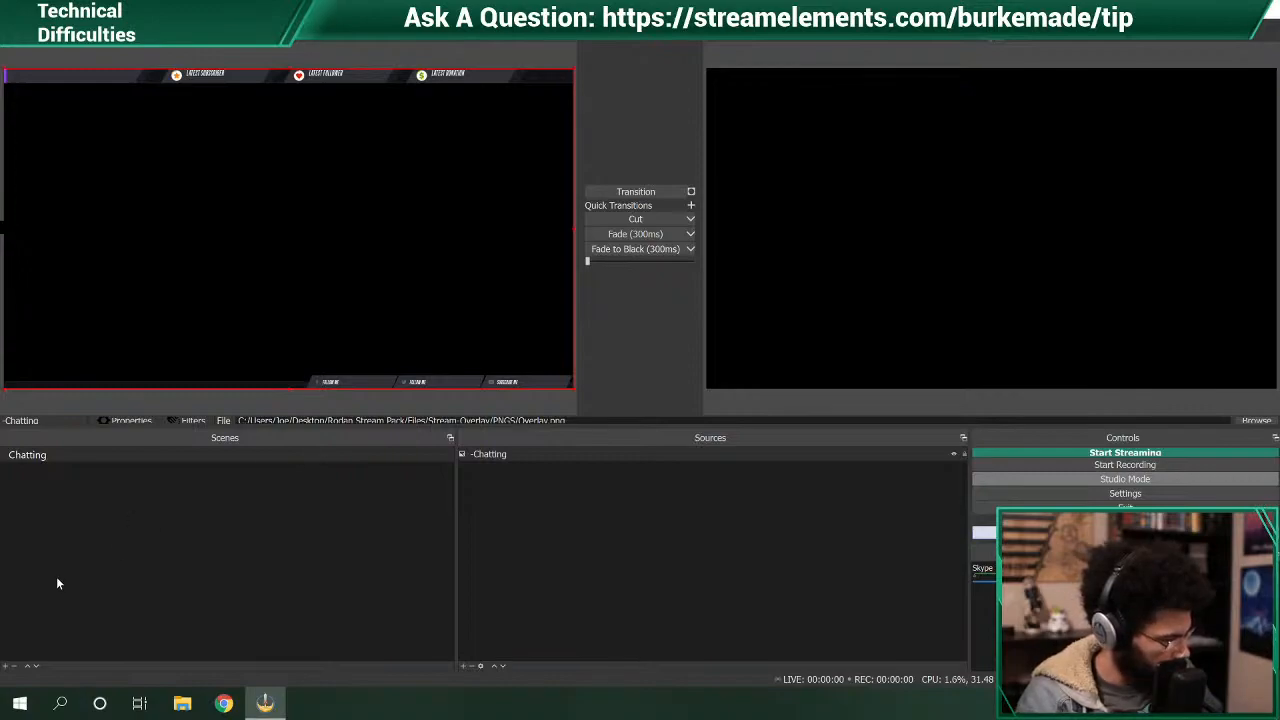
- Add a new Video Capture Device source named "Webcam" to the Chatting scene
left_click(463, 664)
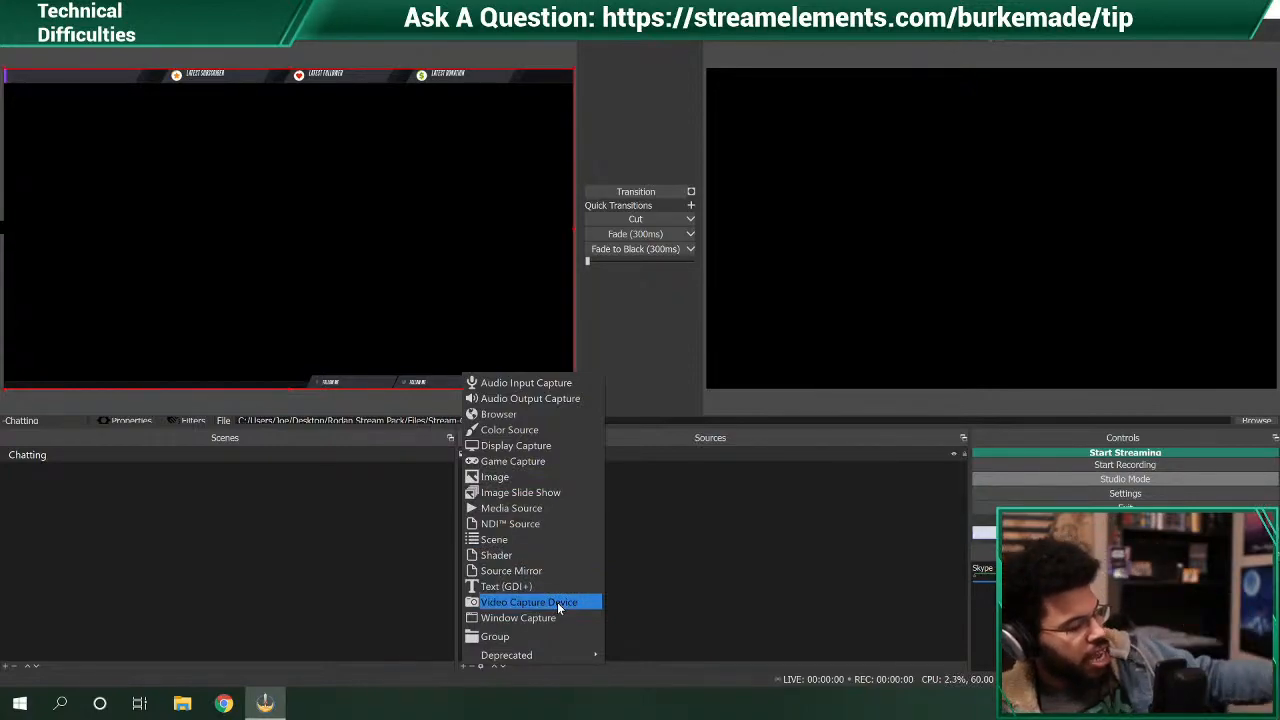
mouse_move(532, 658)
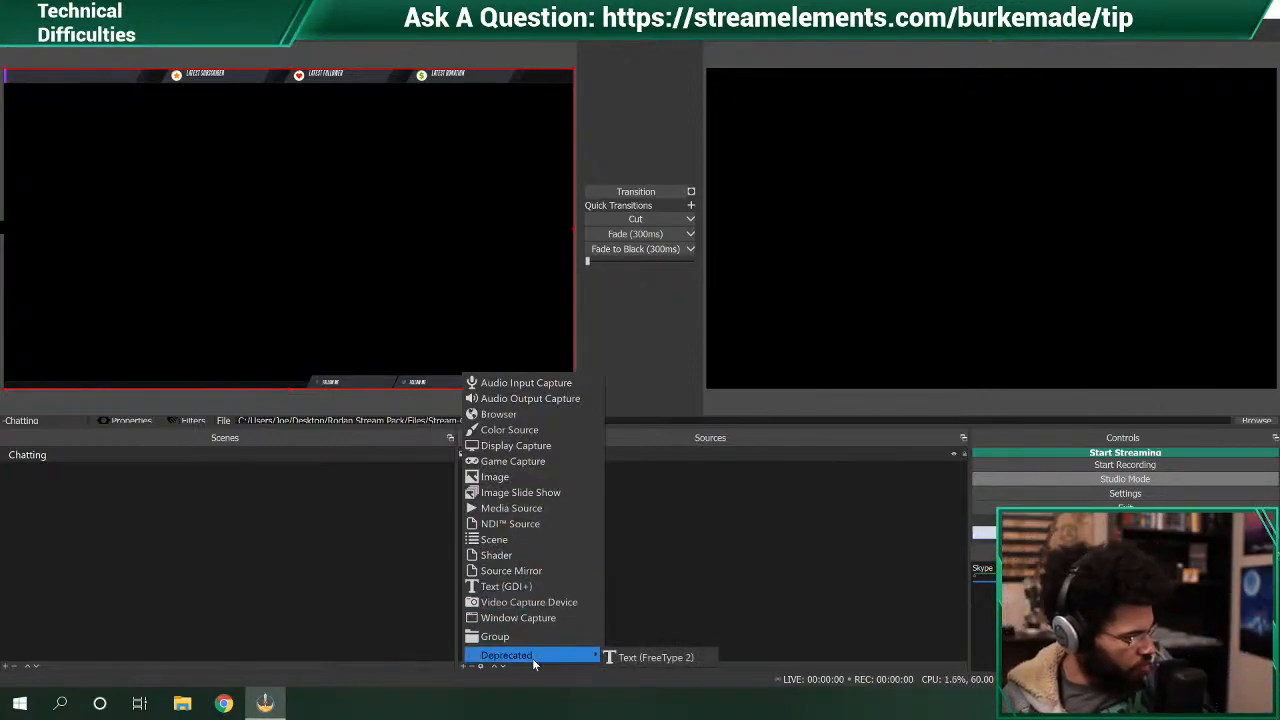
left_click(534, 603)
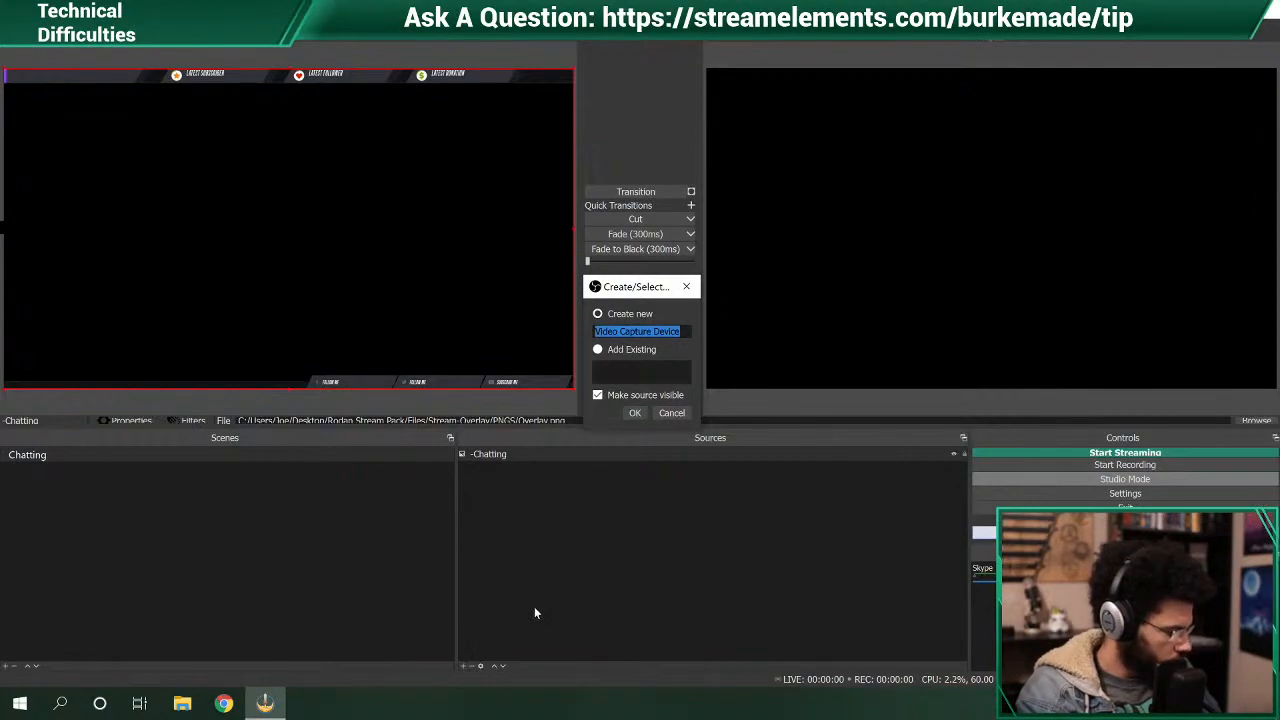
type("Webca")
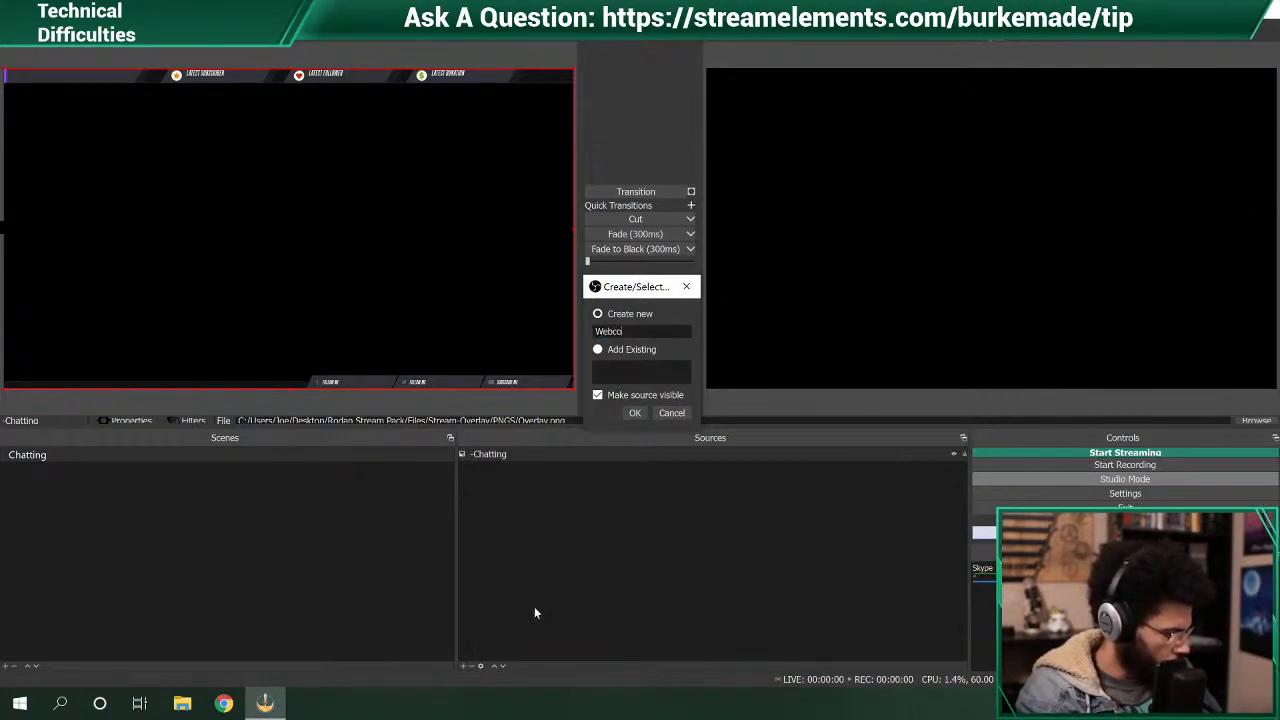
type("m")
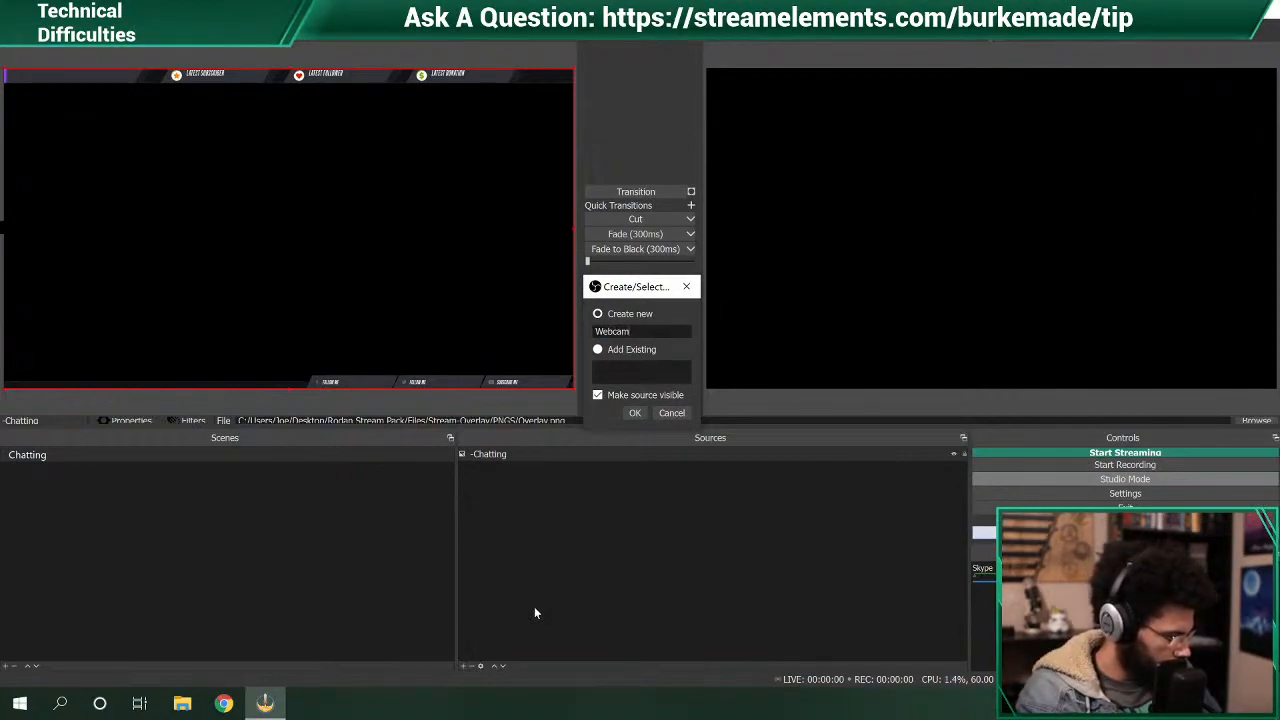
key("Return")
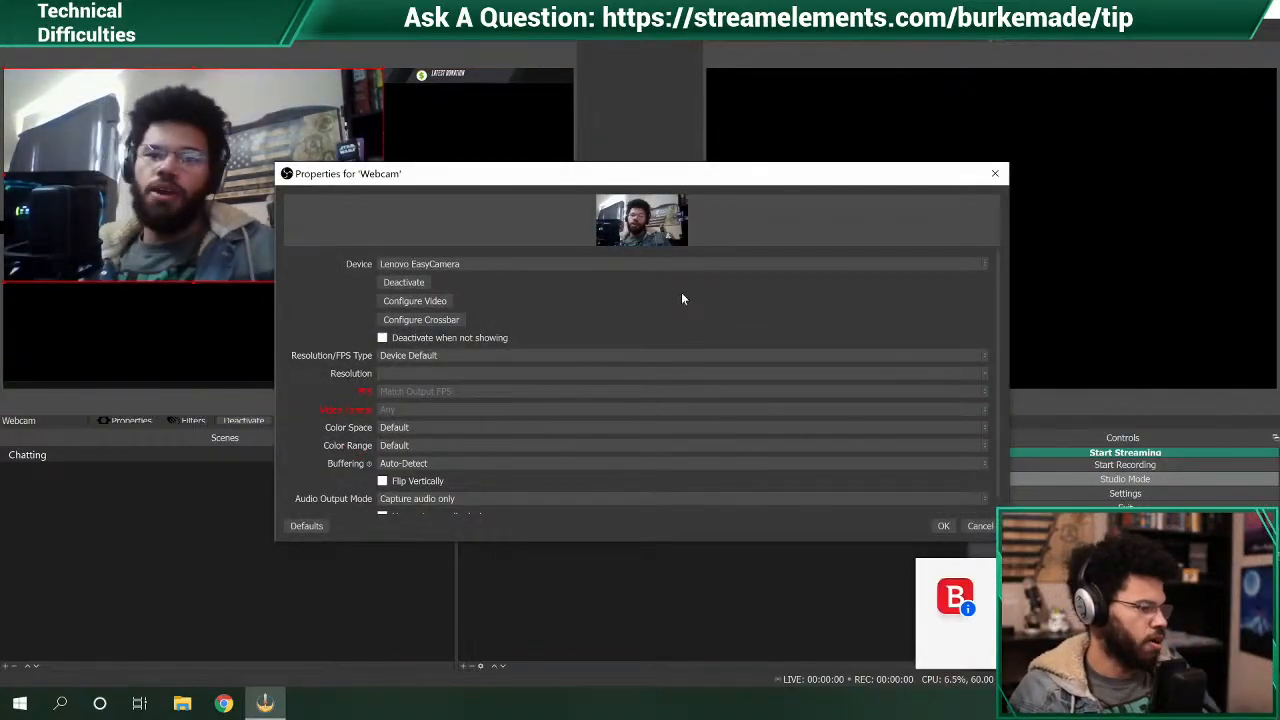
- Check the webcam's available capture devices and Resolution/FPS Type options, keeping Lenovo EasyCamera and Device Default
left_click(788, 264)
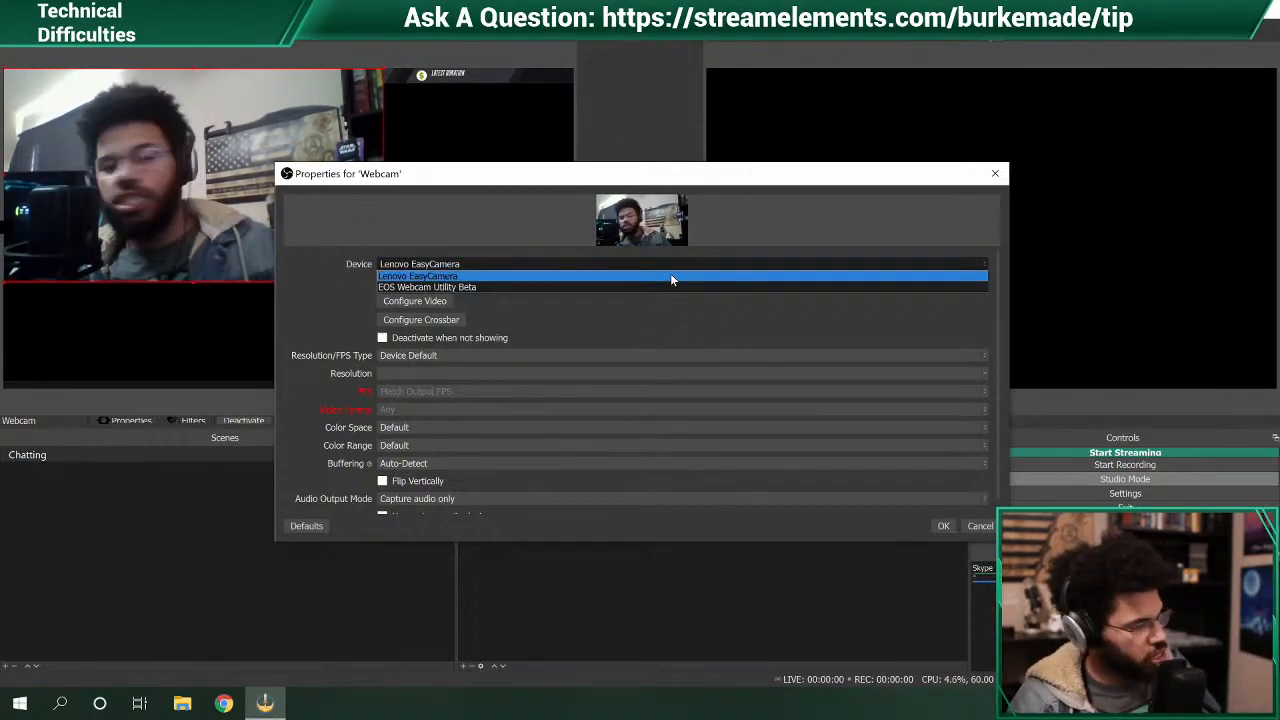
left_click(727, 241)
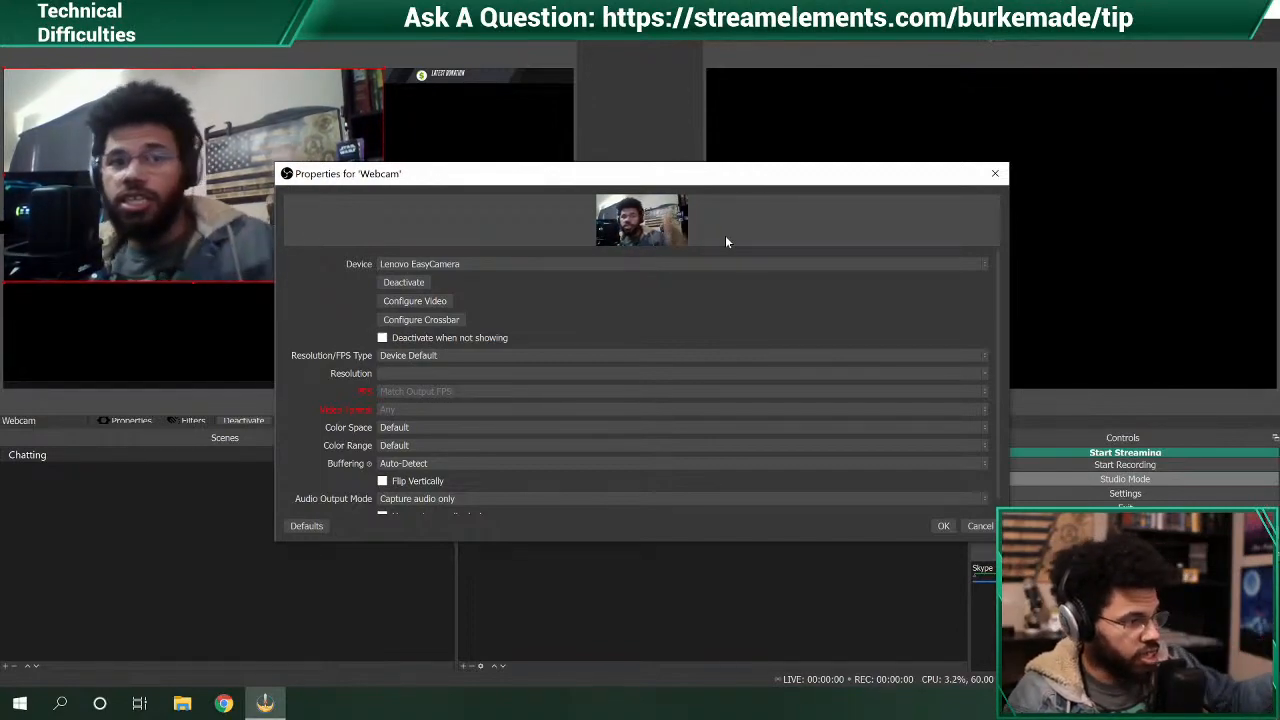
left_click(530, 359)
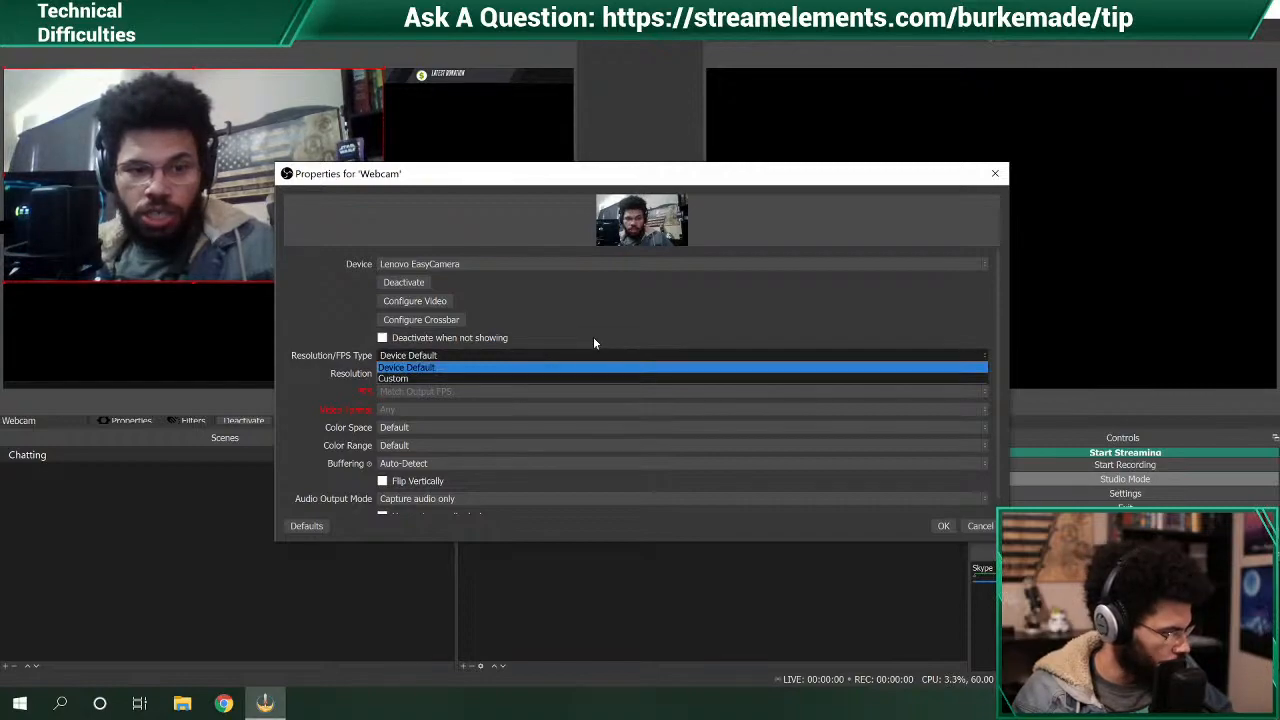
left_click(524, 369)
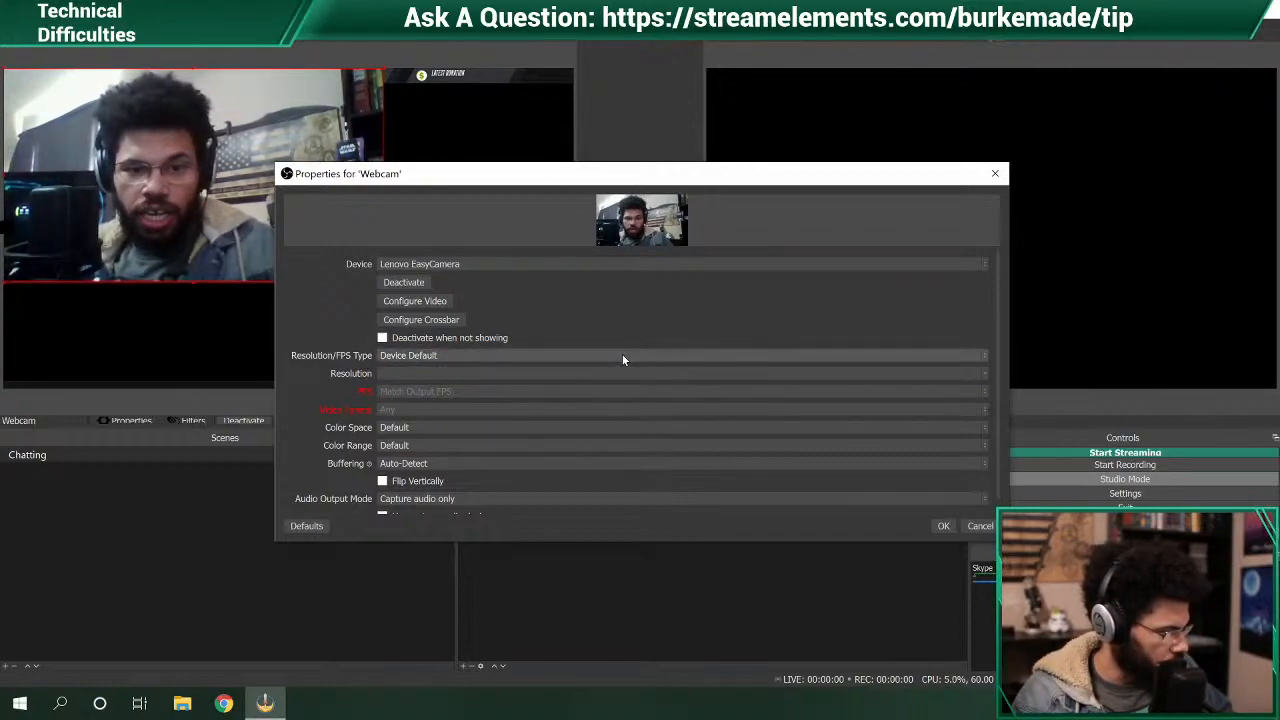
- Try the Custom Resolution/FPS Type for the webcam, check its resolution list, and restore Device Default
left_click(580, 357)
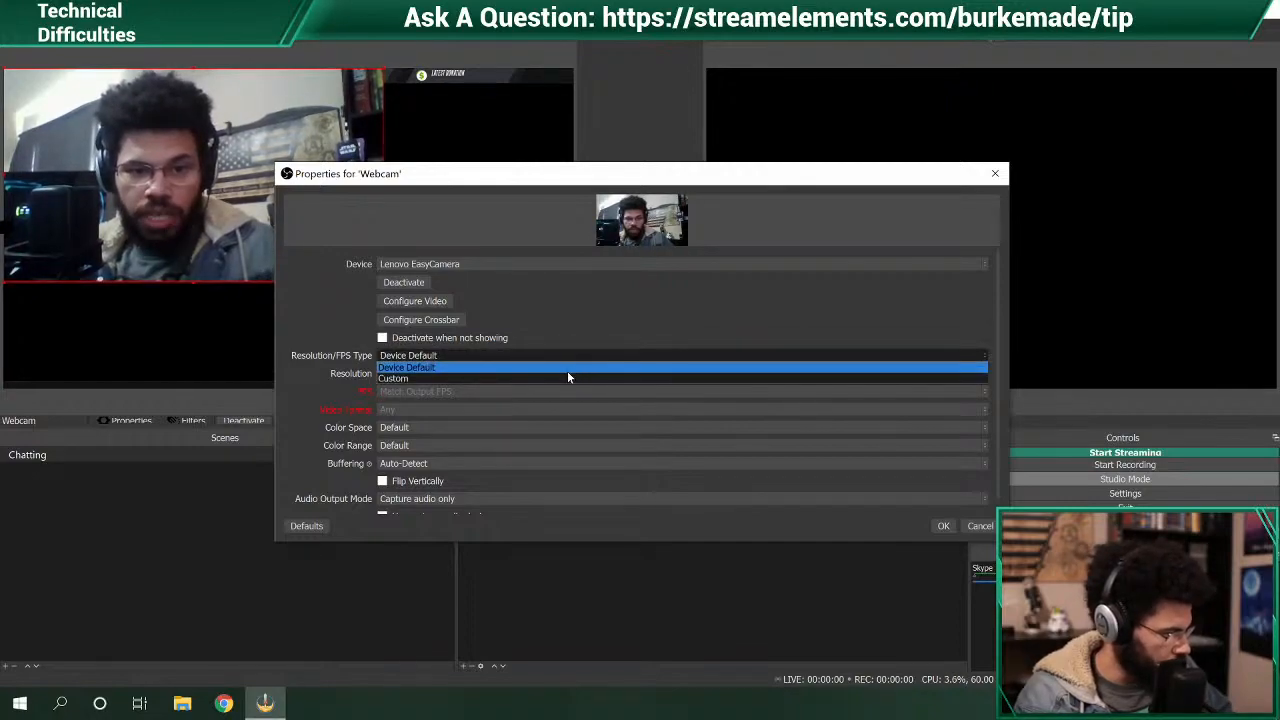
left_click(566, 372)
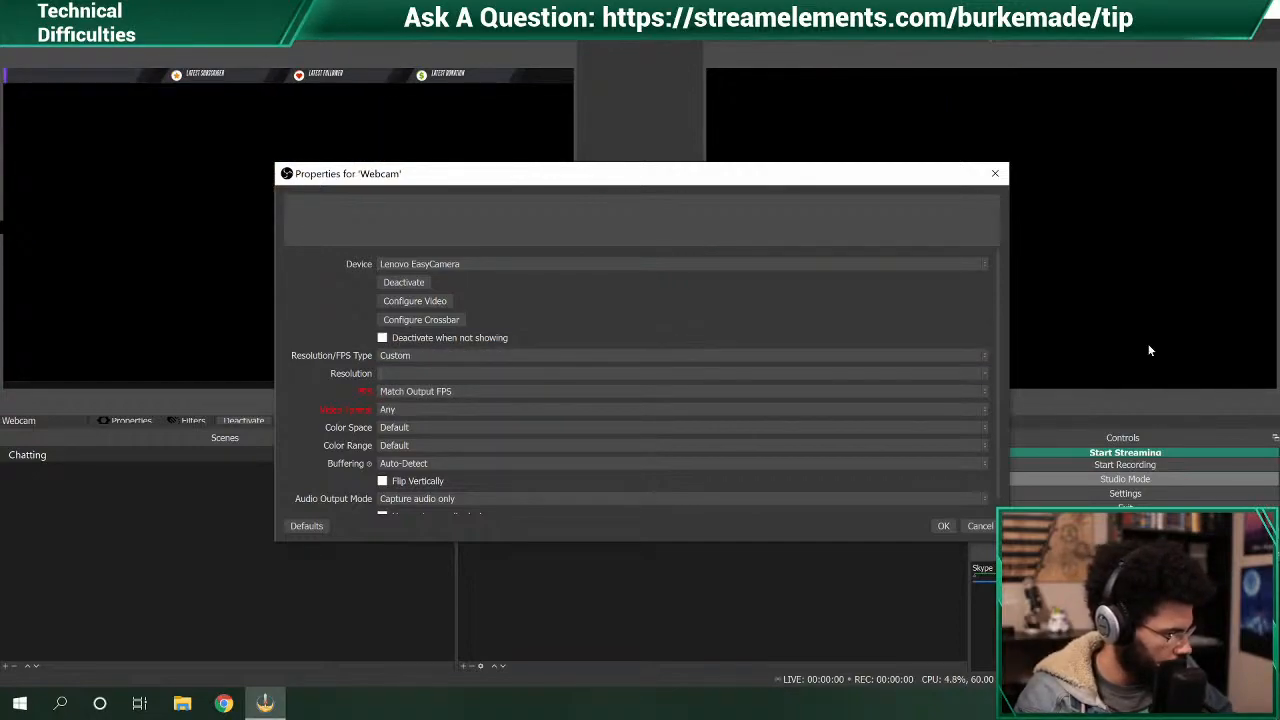
left_click(985, 374)
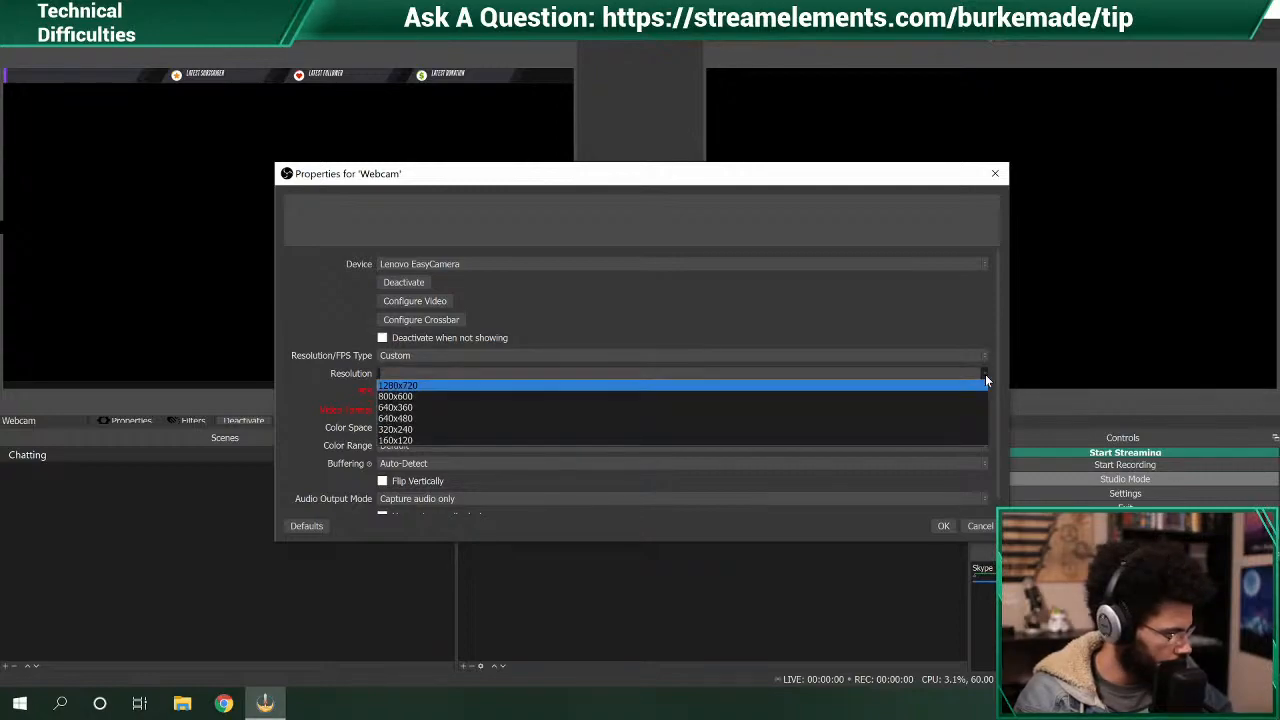
left_click(984, 374)
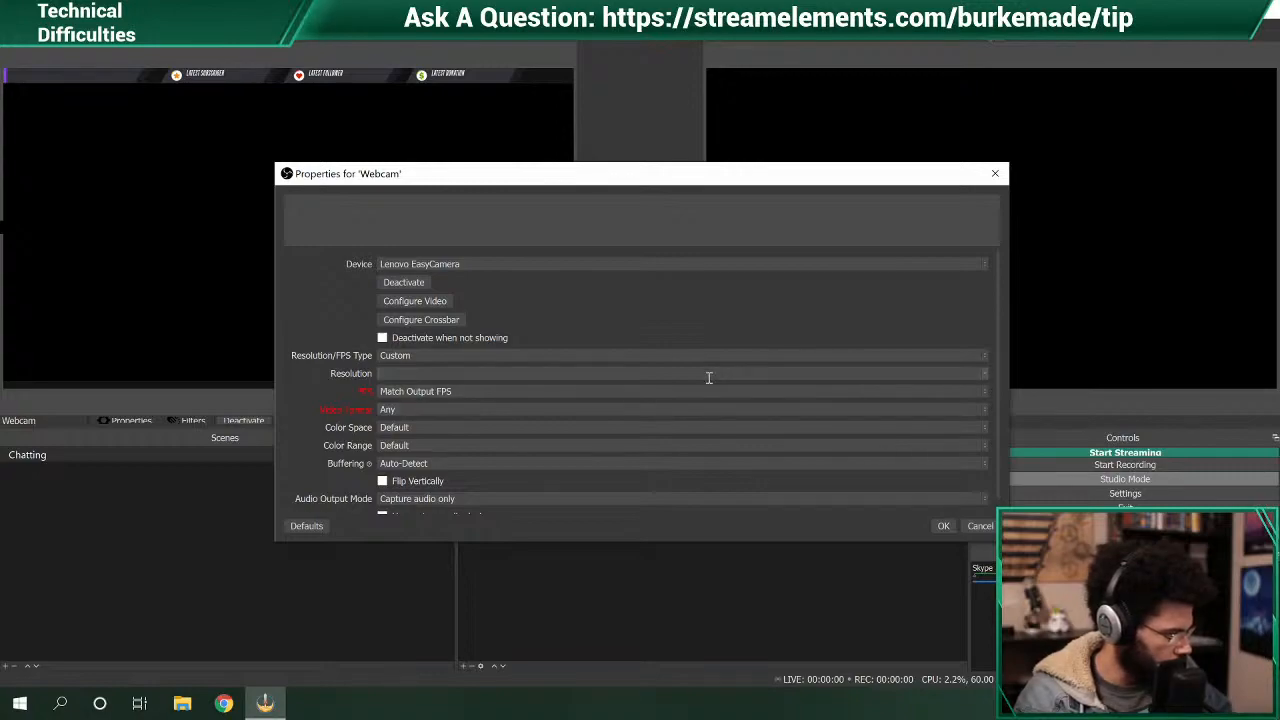
left_click(484, 358)
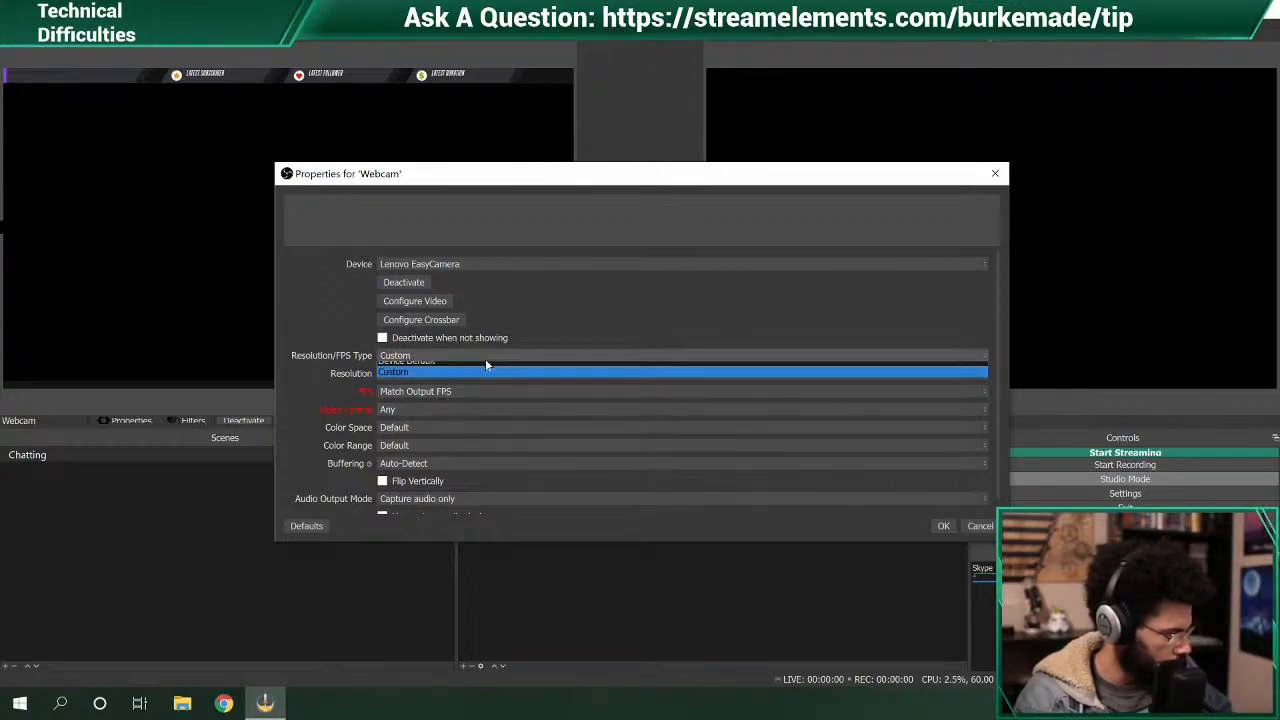
left_click(478, 372)
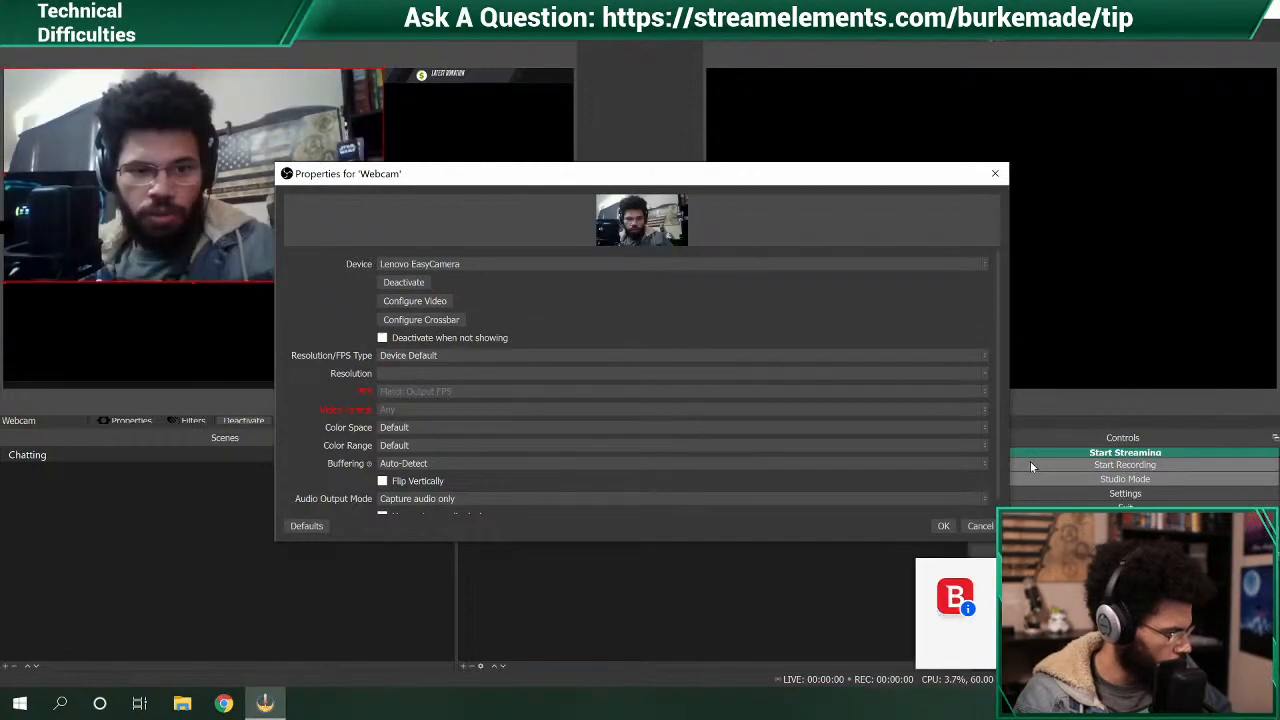
- Enable a custom audio device for the webcam, keep Microphone (NVIDIA RTX Voice), and accept the source properties
scroll(998, 400, "down", 1)
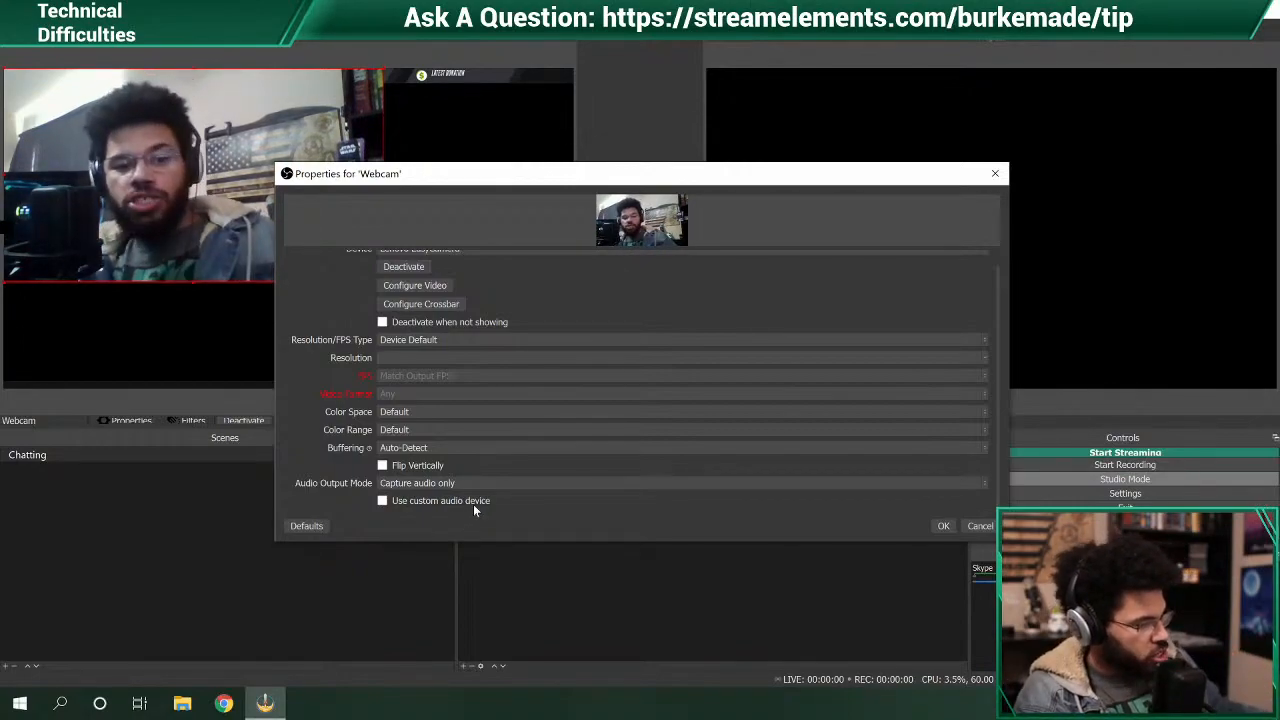
left_click(490, 486)
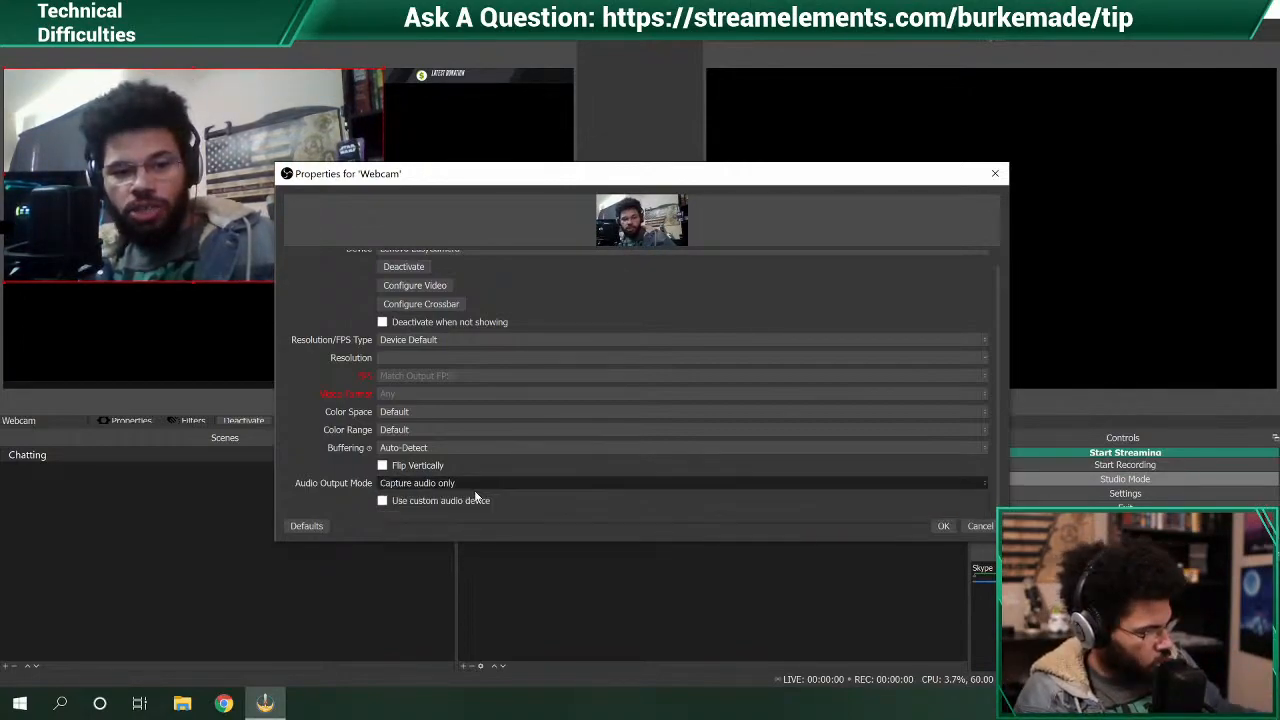
left_click(490, 486)
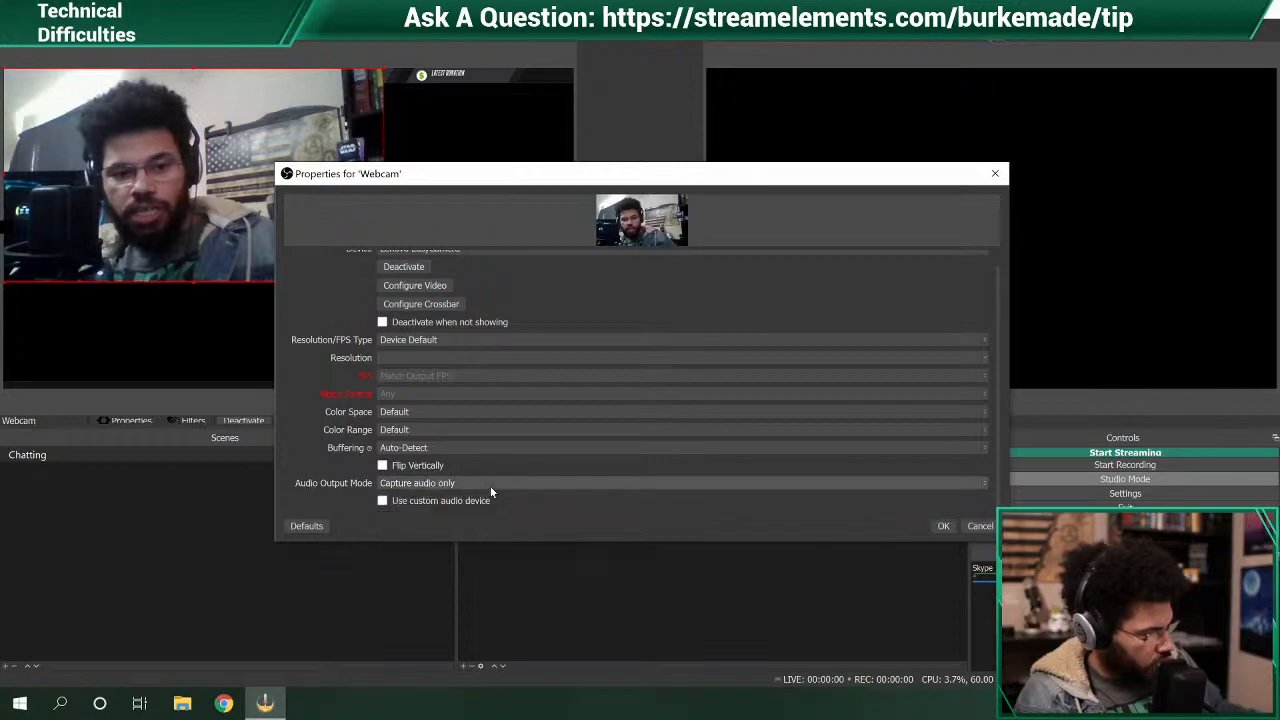
left_click(383, 500)
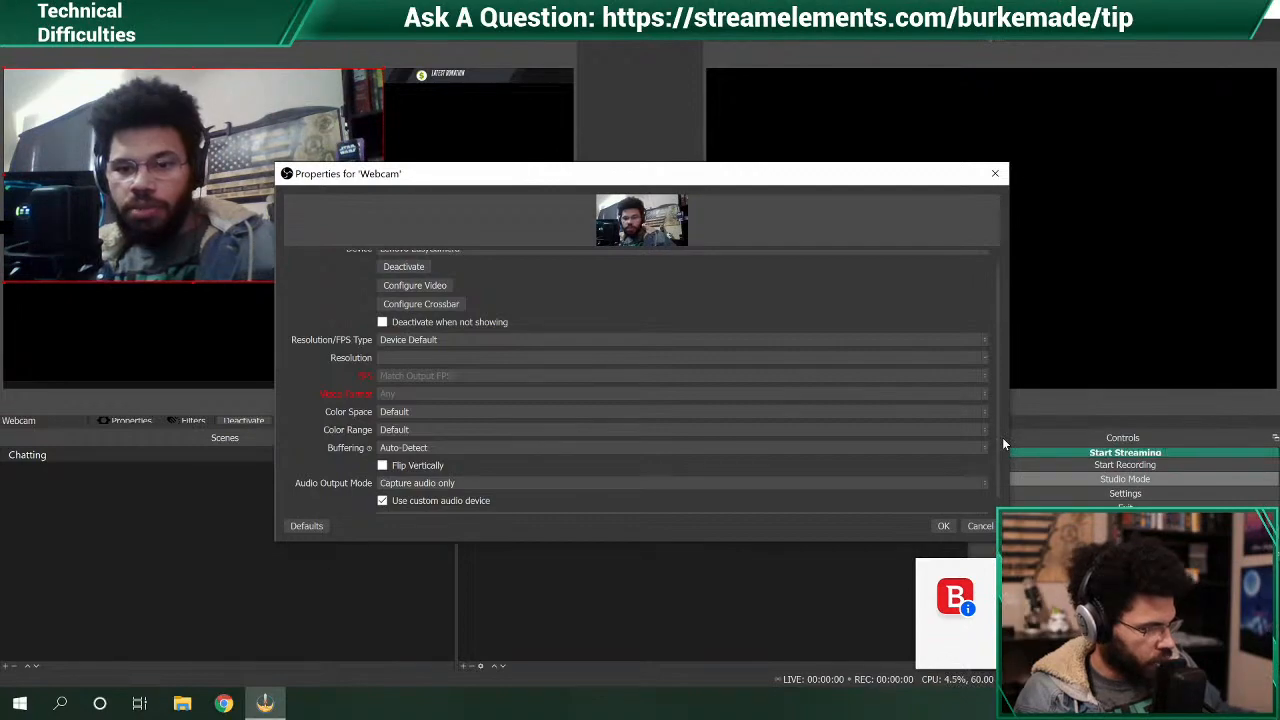
left_click_drag(996, 440, 996, 492)
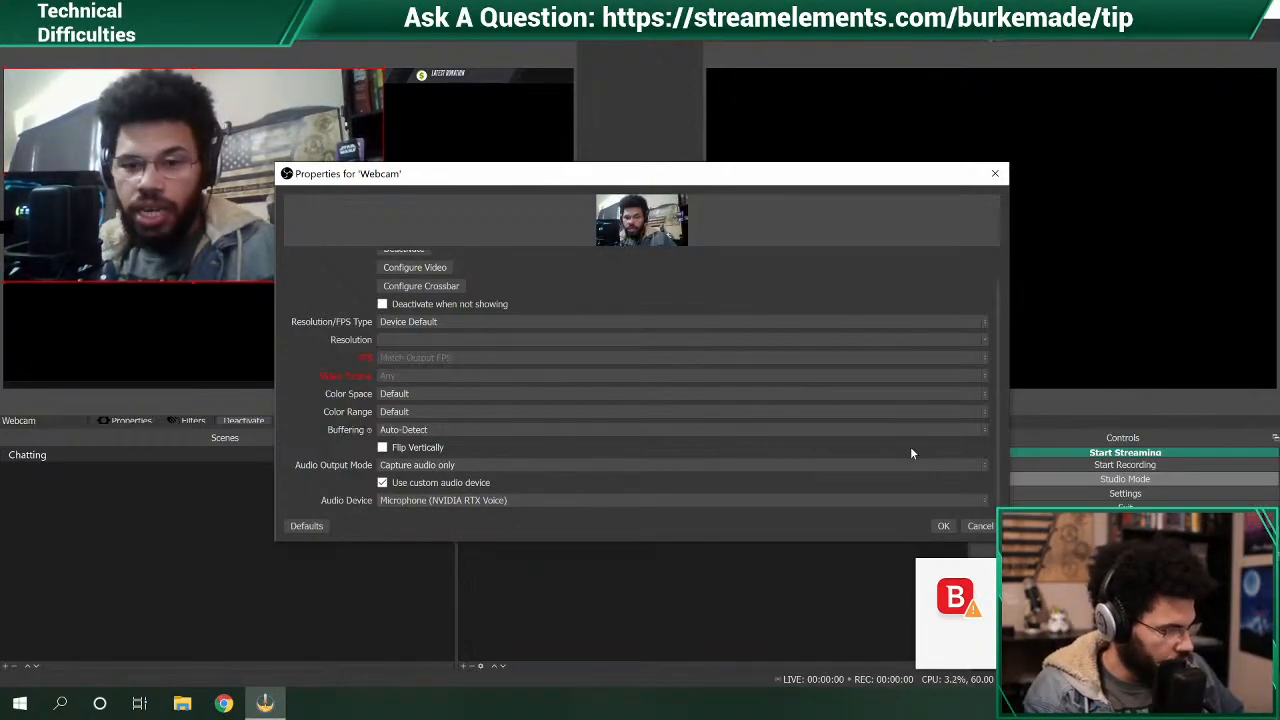
left_click(872, 502)
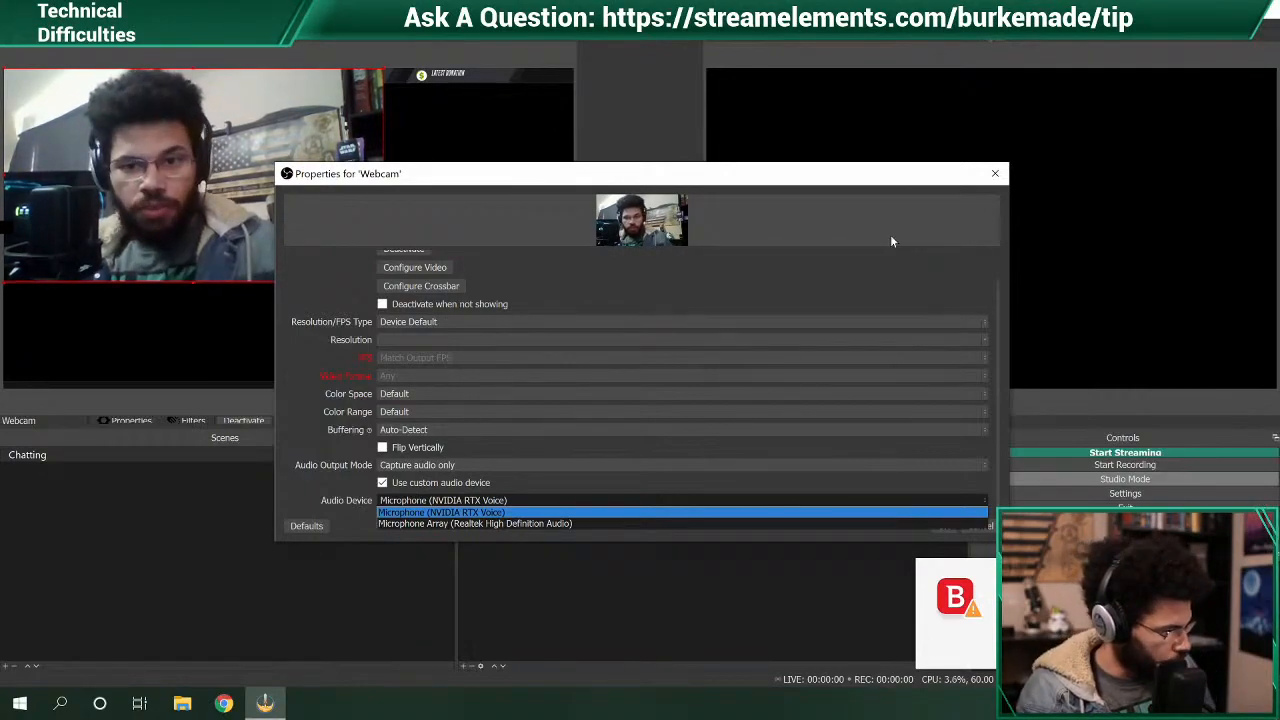
left_click(875, 303)
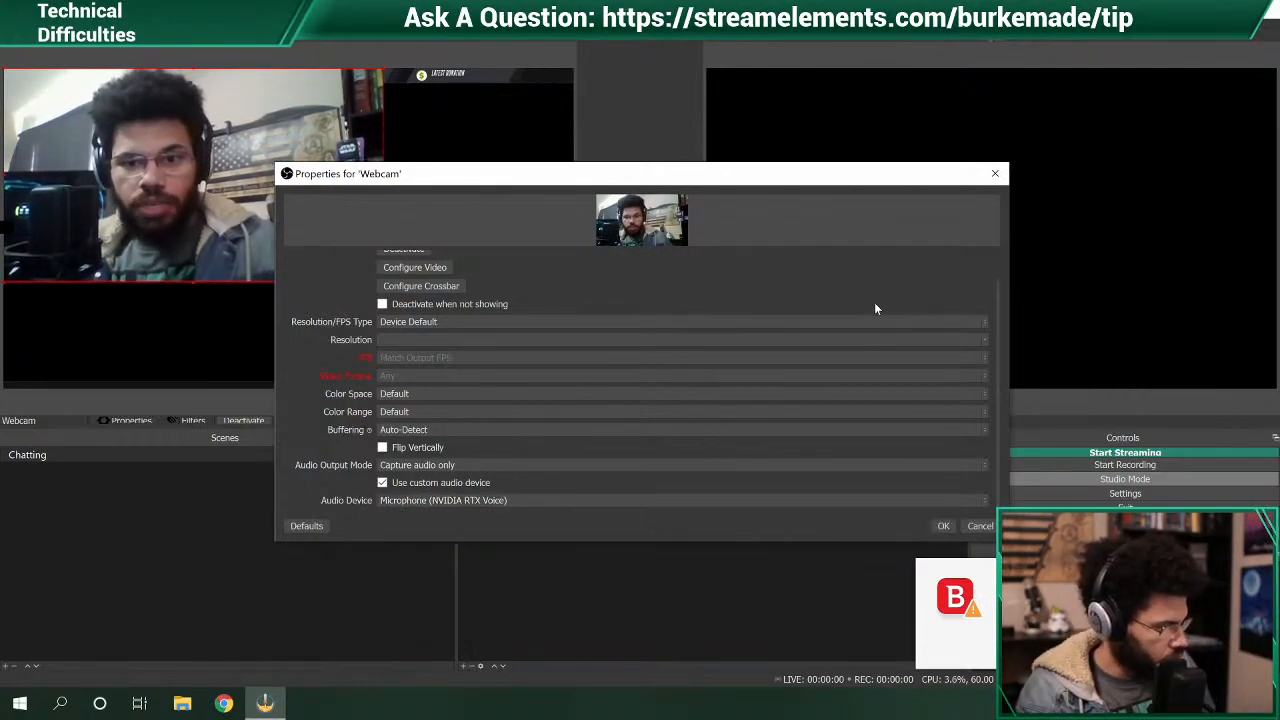
left_click(944, 526)
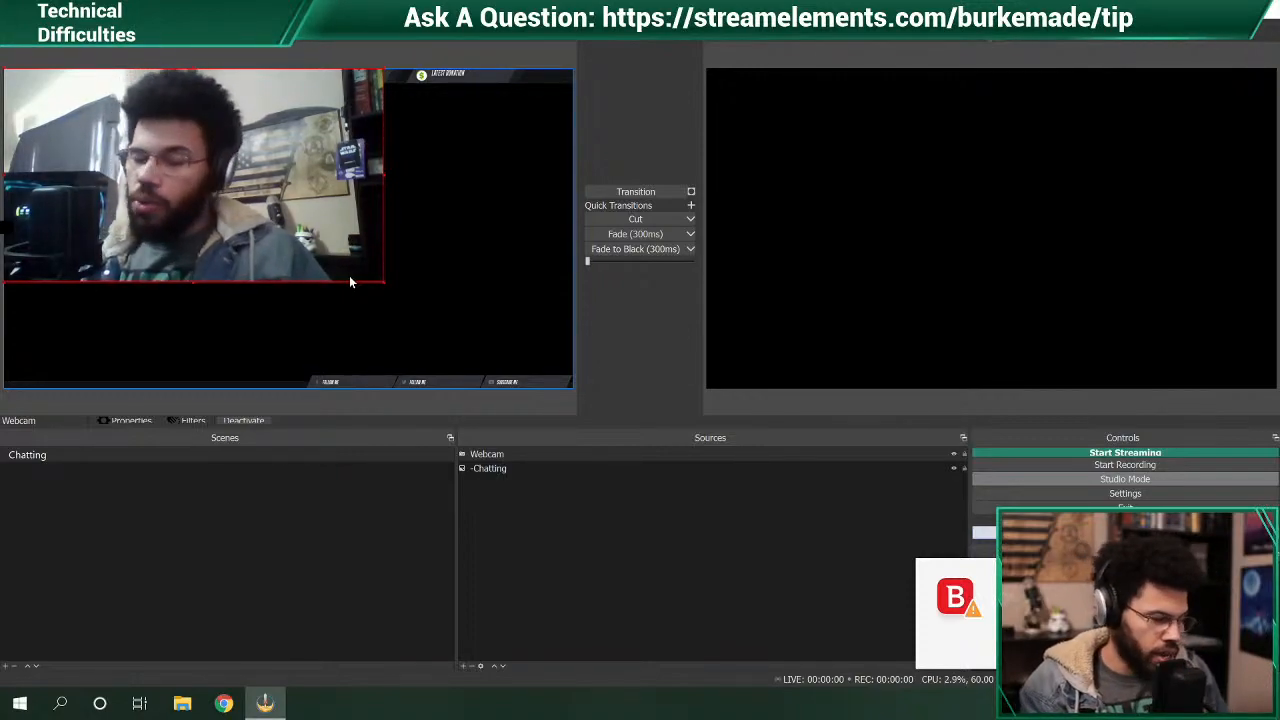
- Fit the Webcam source to the screen and shrink it freehand in the preview
right_click(336, 208)
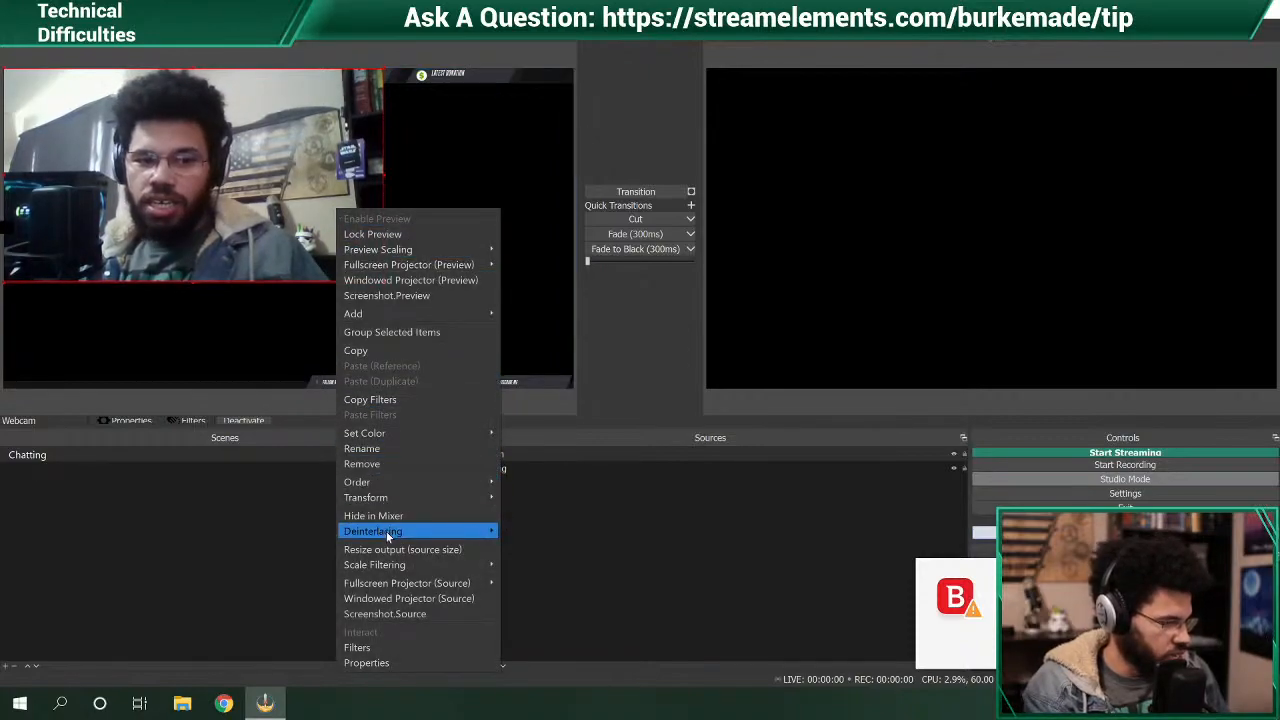
mouse_move(424, 498)
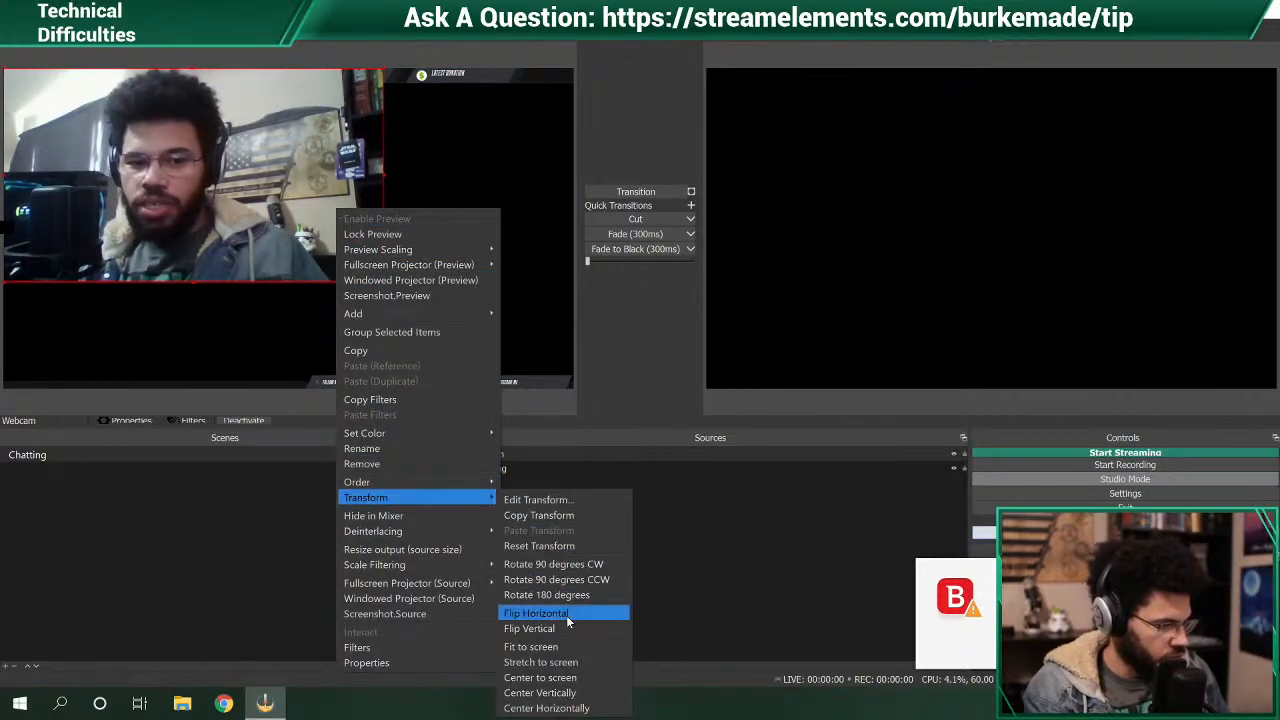
left_click(561, 650)
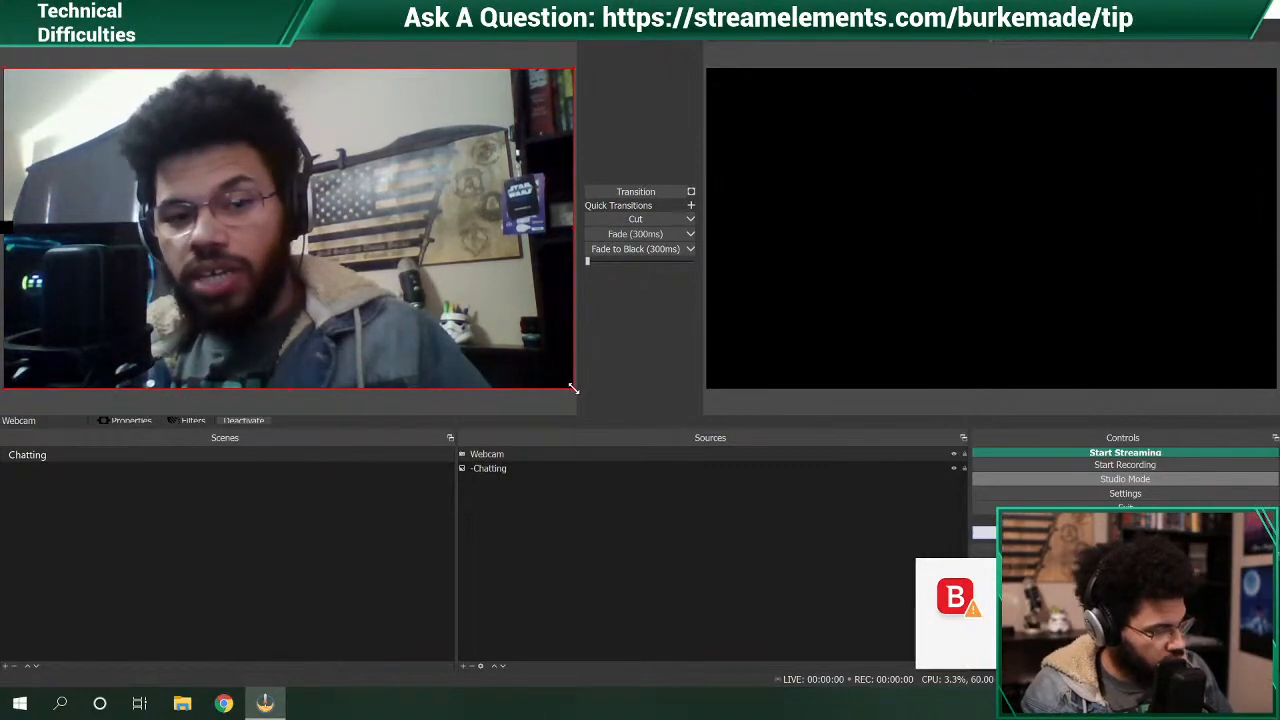
left_click_drag(567, 387, 458, 325)
left_click_drag(547, 389, 549, 339)
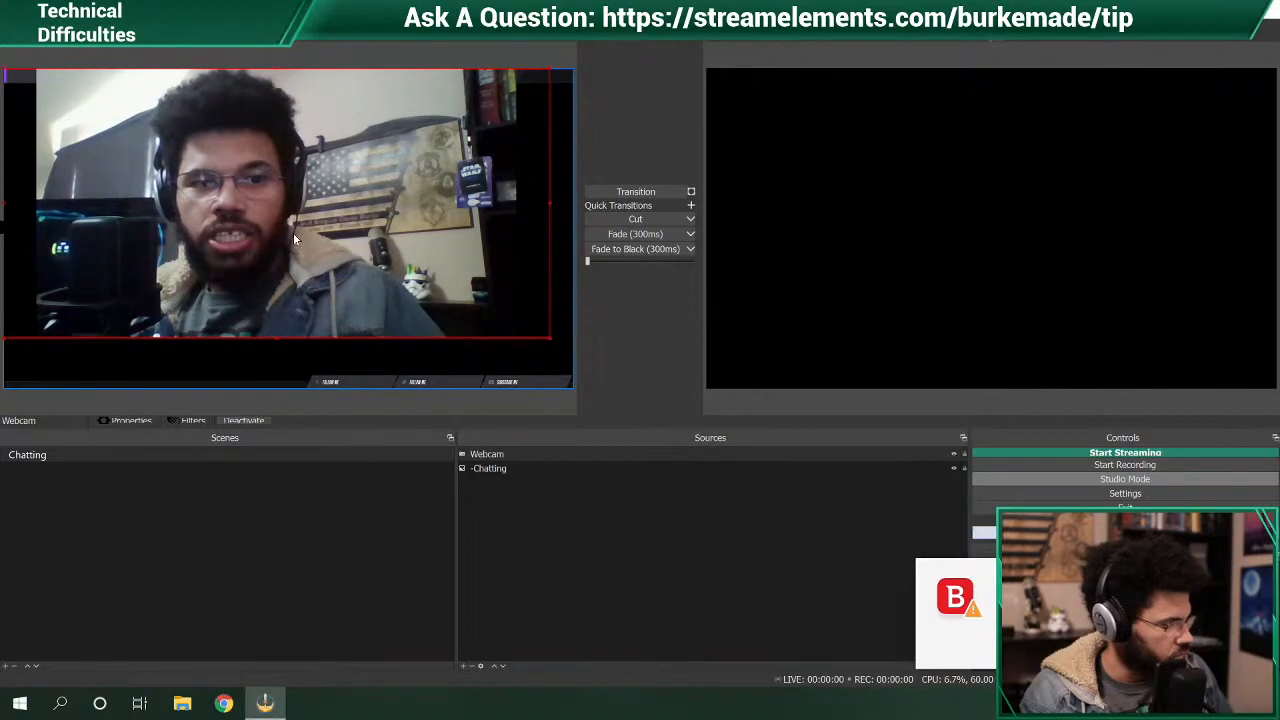
- Fit the Webcam source to the whole screen and place it beneath the -Chatting overlay in the source order
right_click(293, 233)
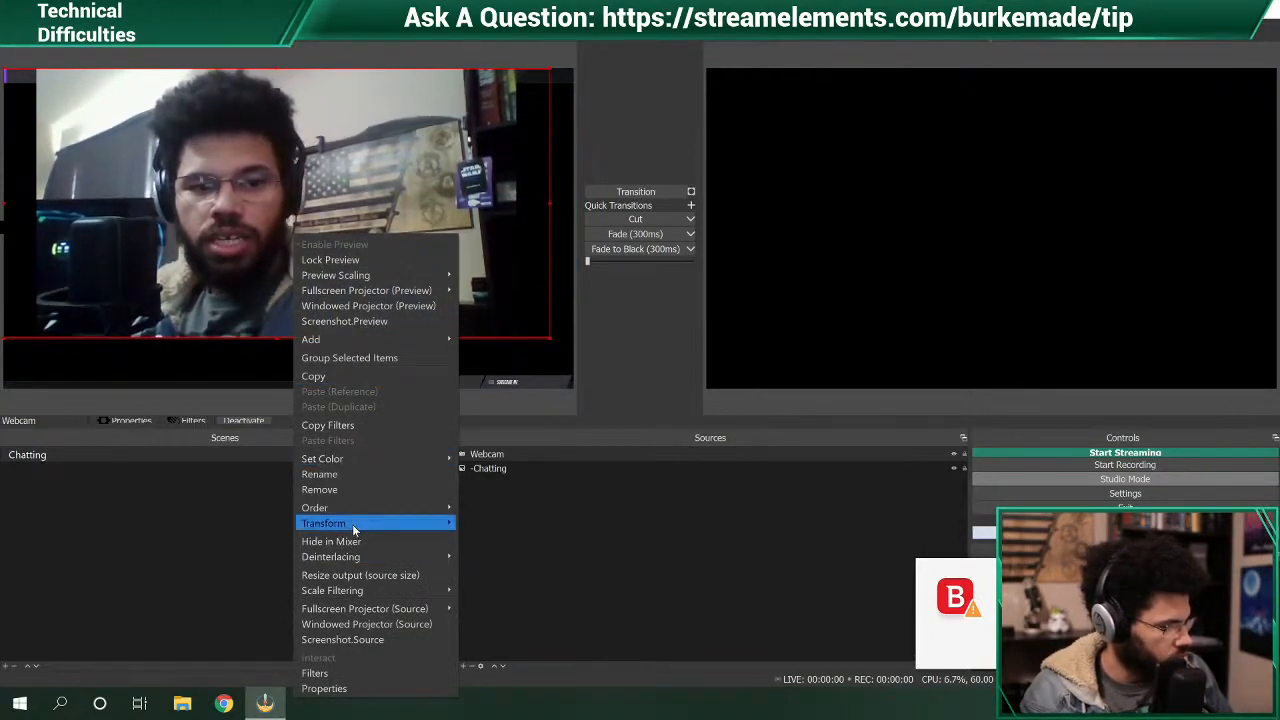
mouse_move(352, 524)
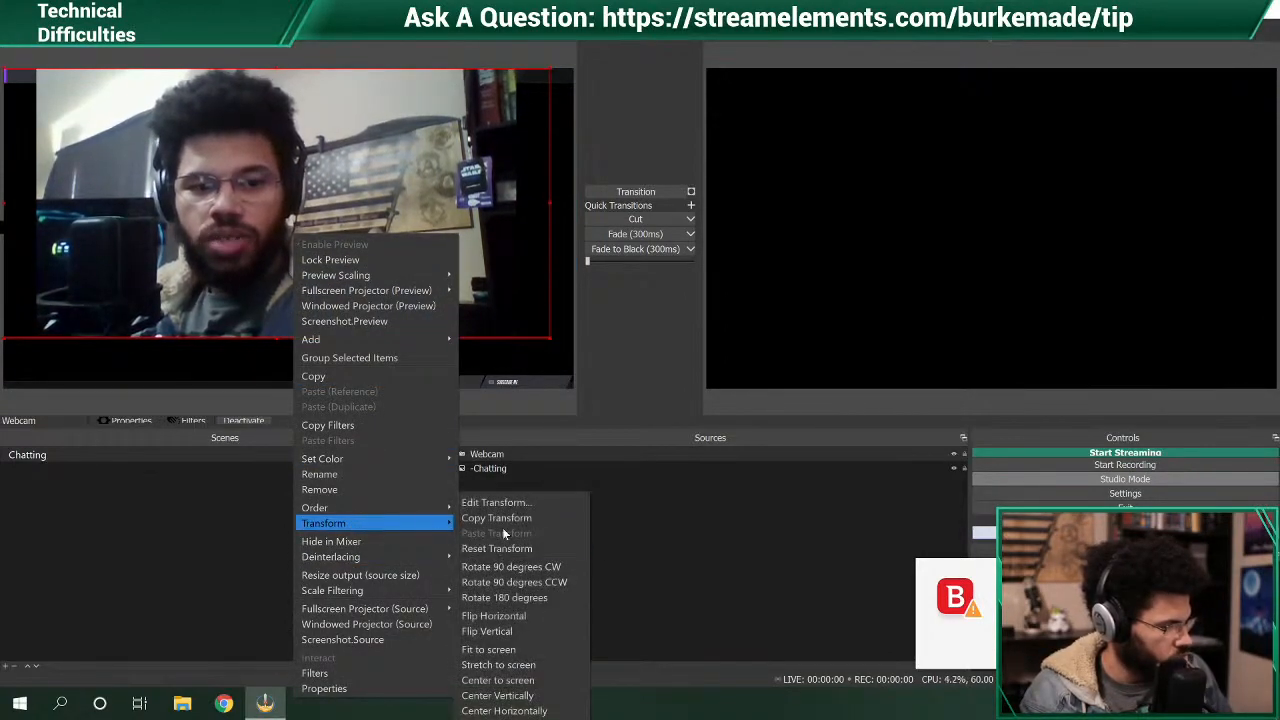
left_click(537, 652)
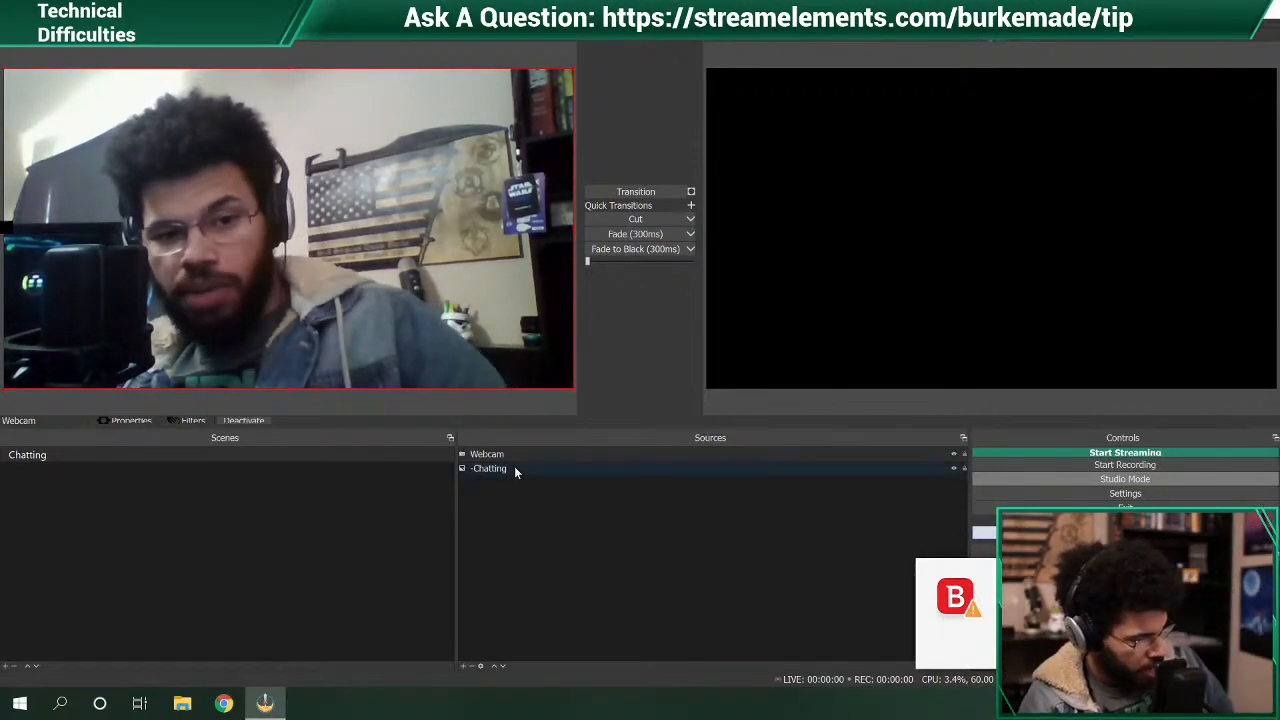
left_click_drag(486, 452, 494, 474)
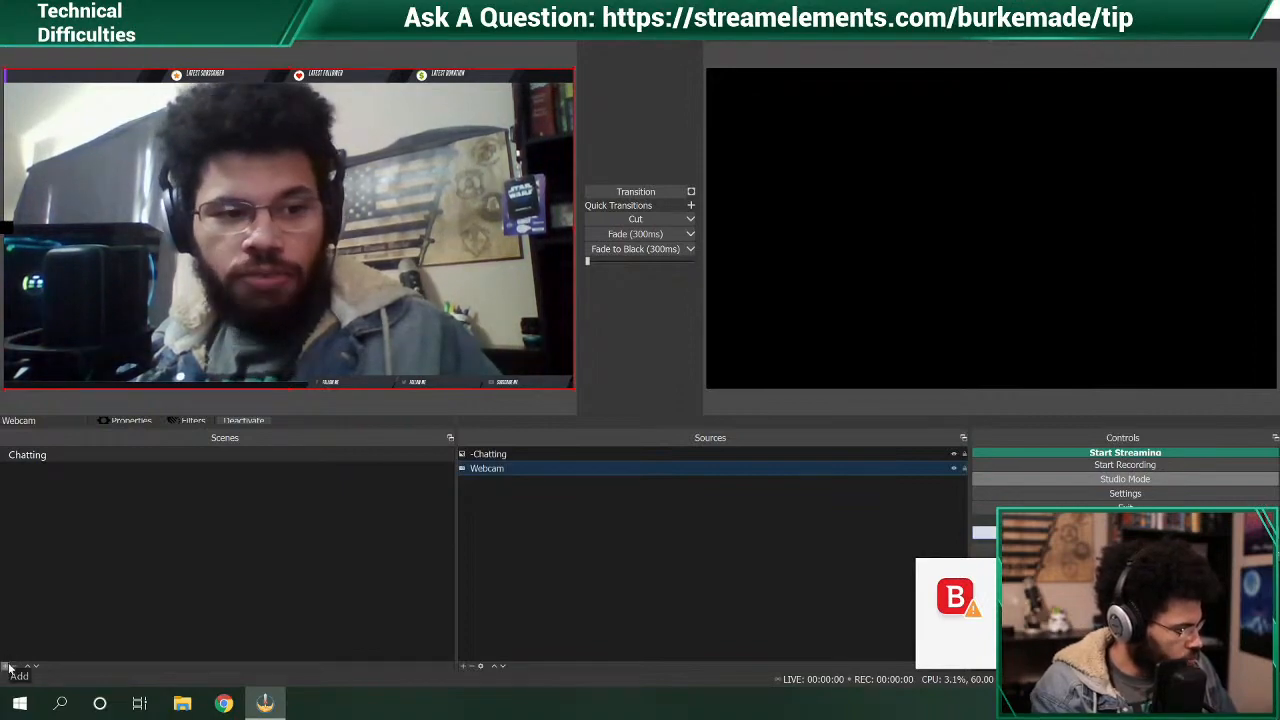
- Create a new scene named [N] Webcam
left_click(9, 667)
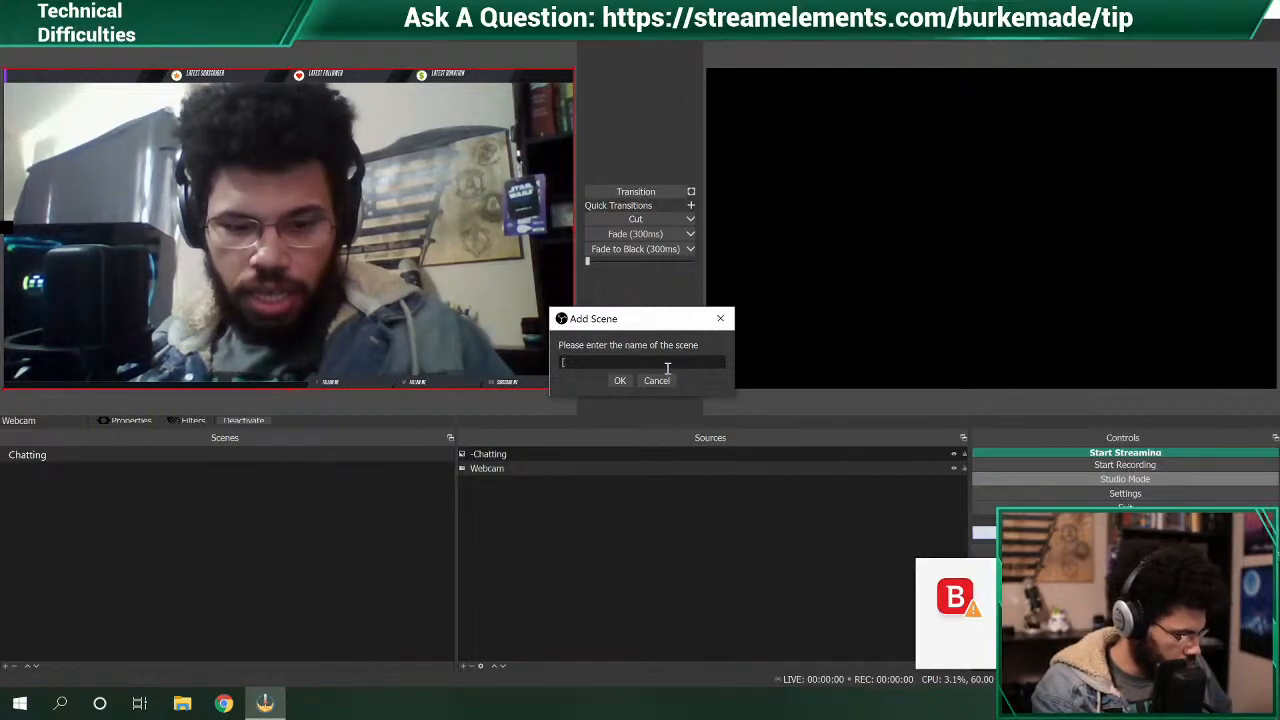
type("N] E")
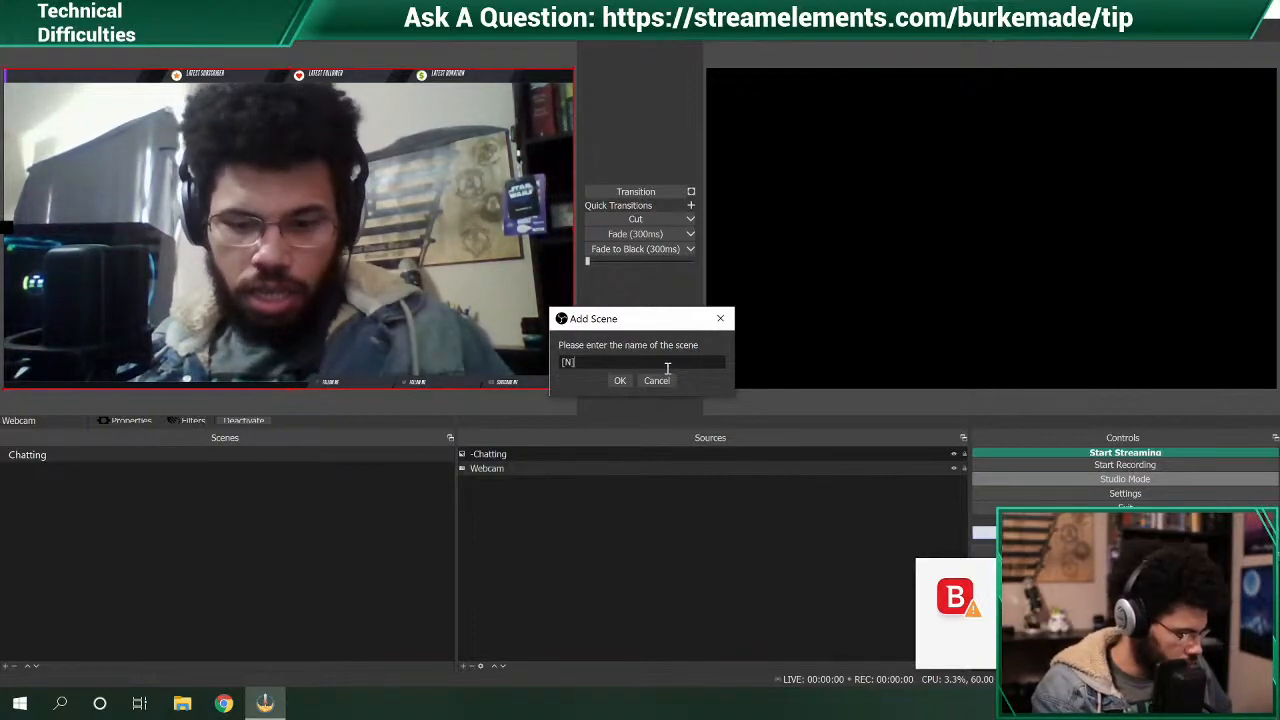
type("eb")
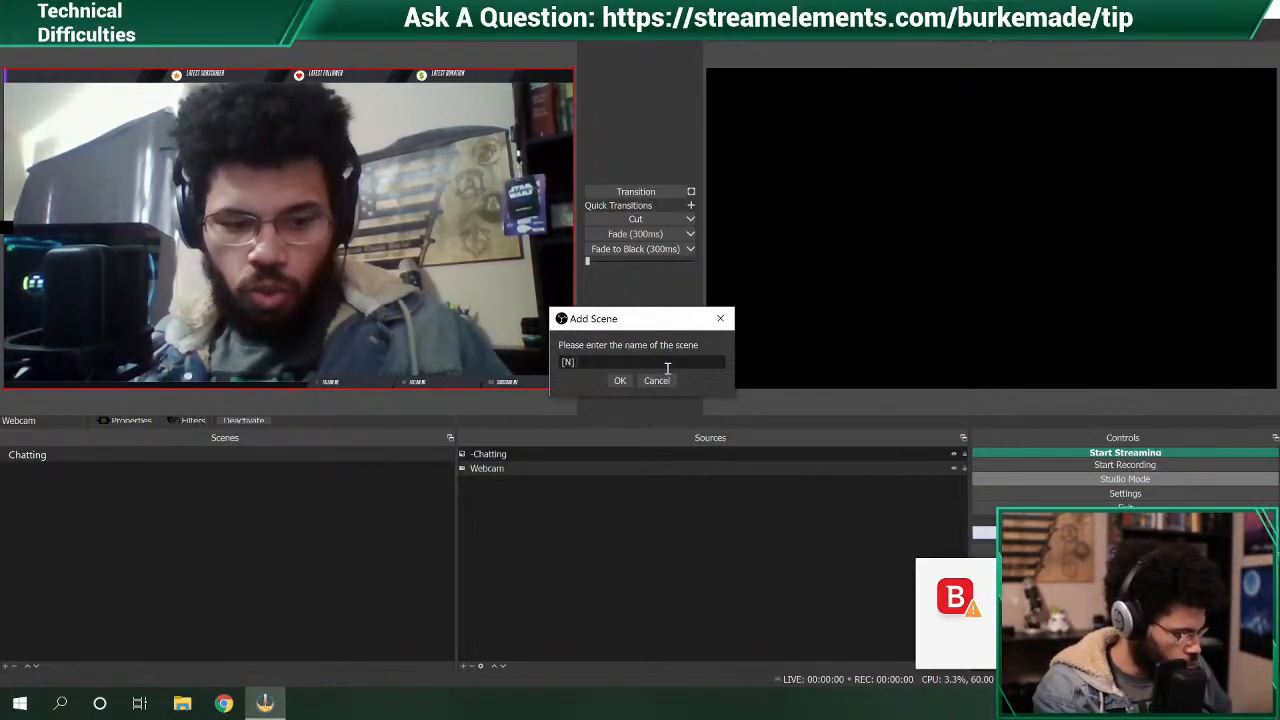
type("cam")
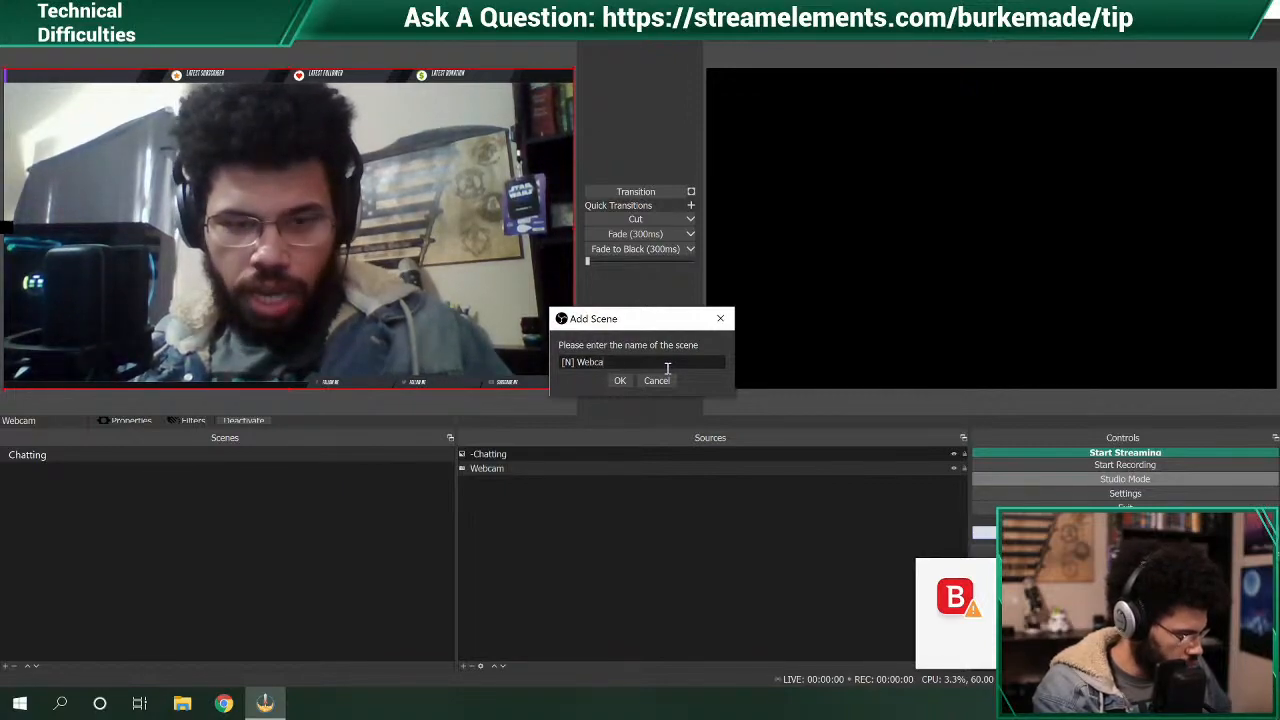
left_click(620, 381)
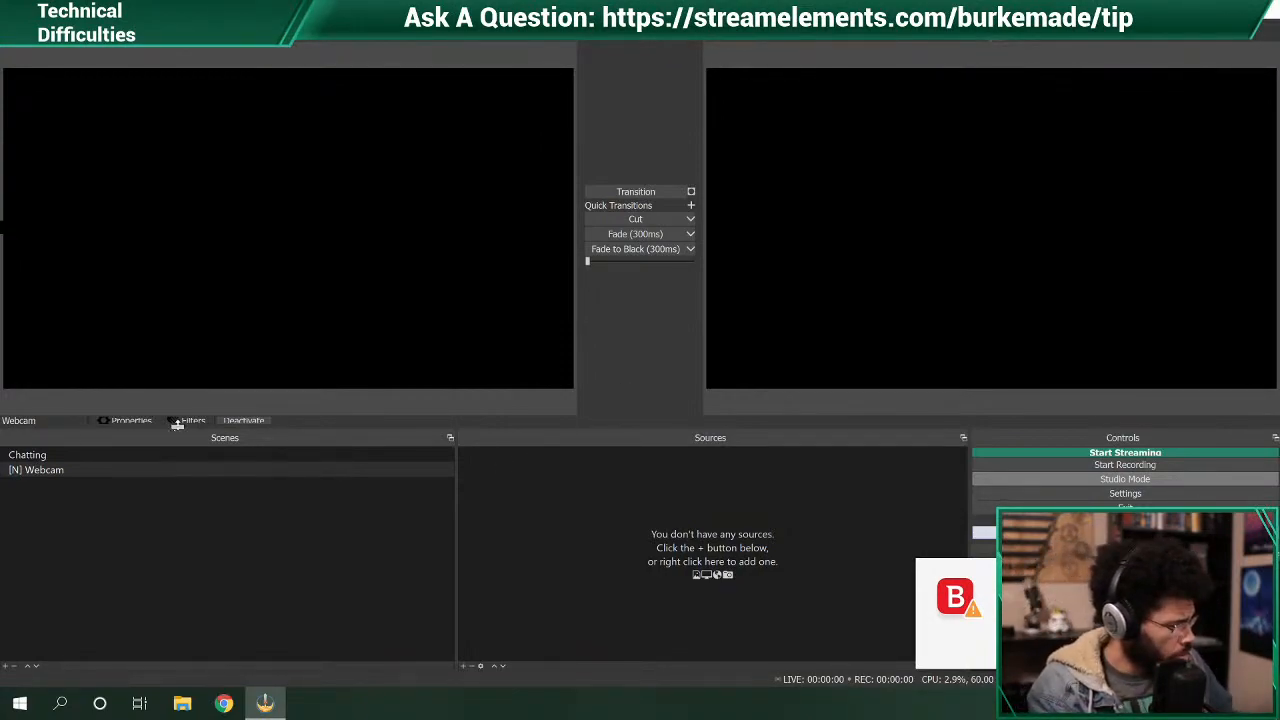
- Review the -Chatting and Webcam sources in the Chatting scene and return to the [N] Webcam scene
left_click(35, 455)
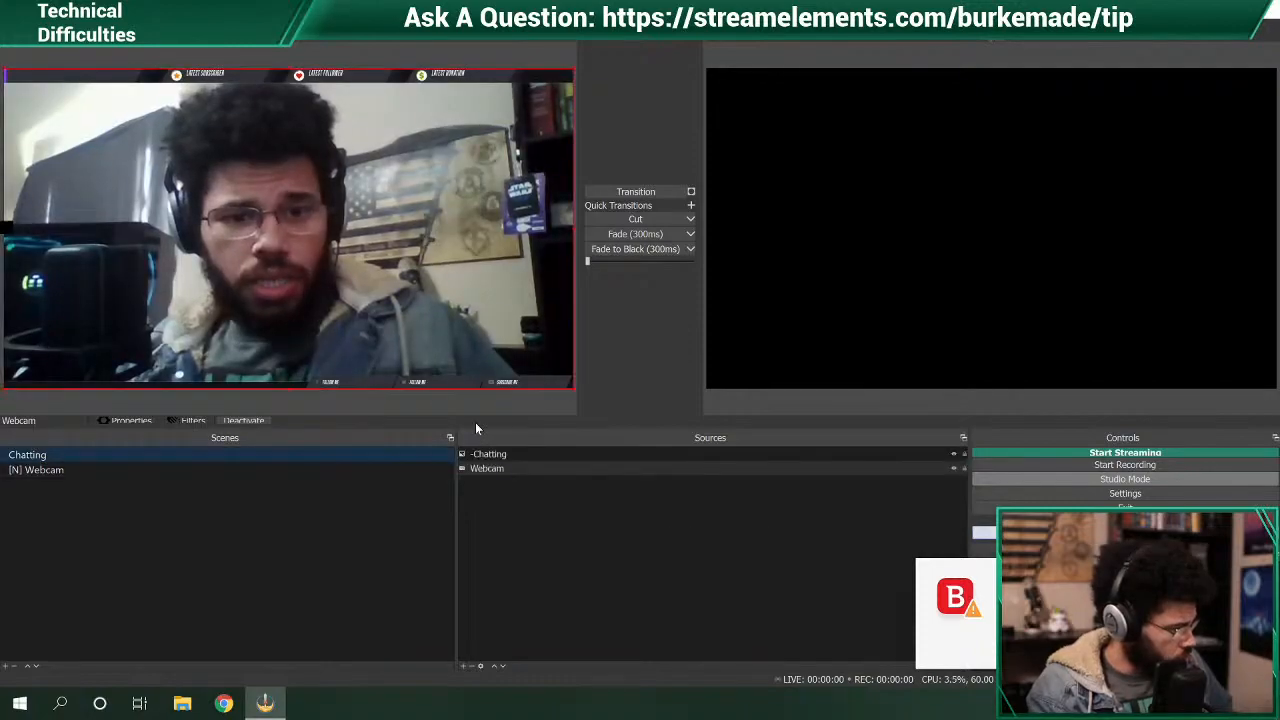
left_click(494, 454)
left_click(504, 472)
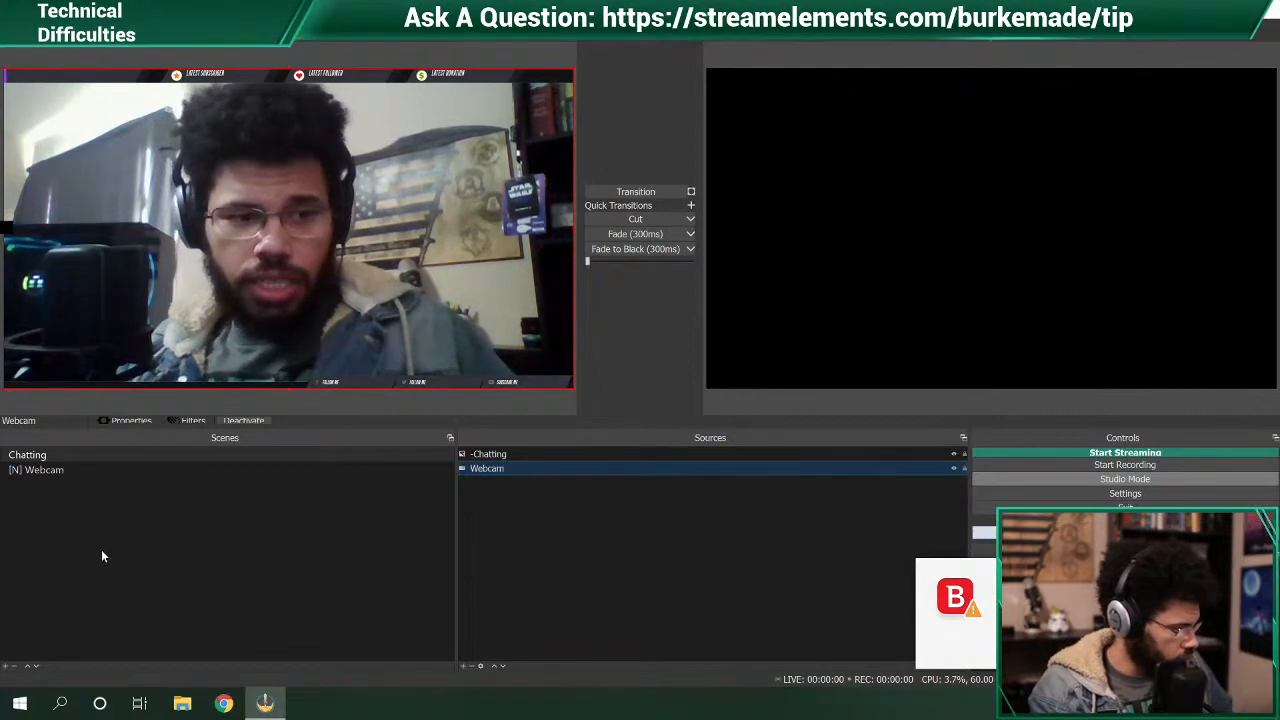
left_click(94, 473)
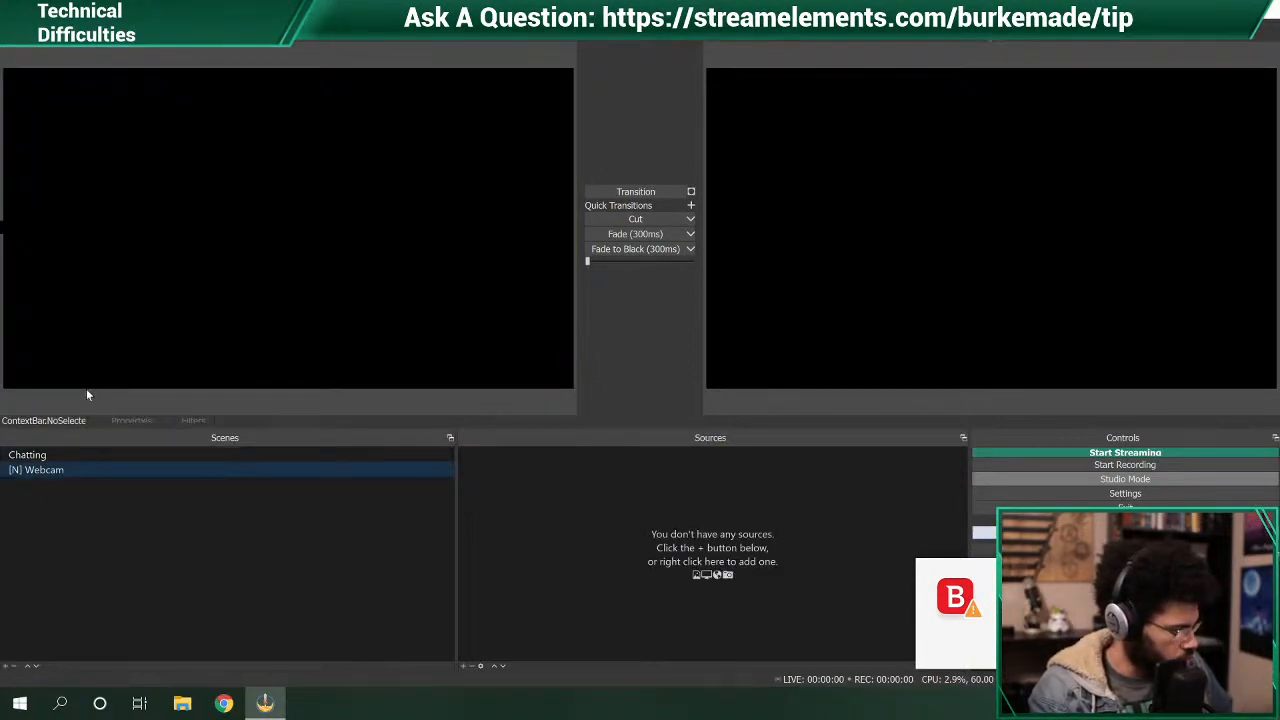
- Add the existing Webcam video capture device to the [N] Webcam scene and fit it to the screen
left_click(464, 667)
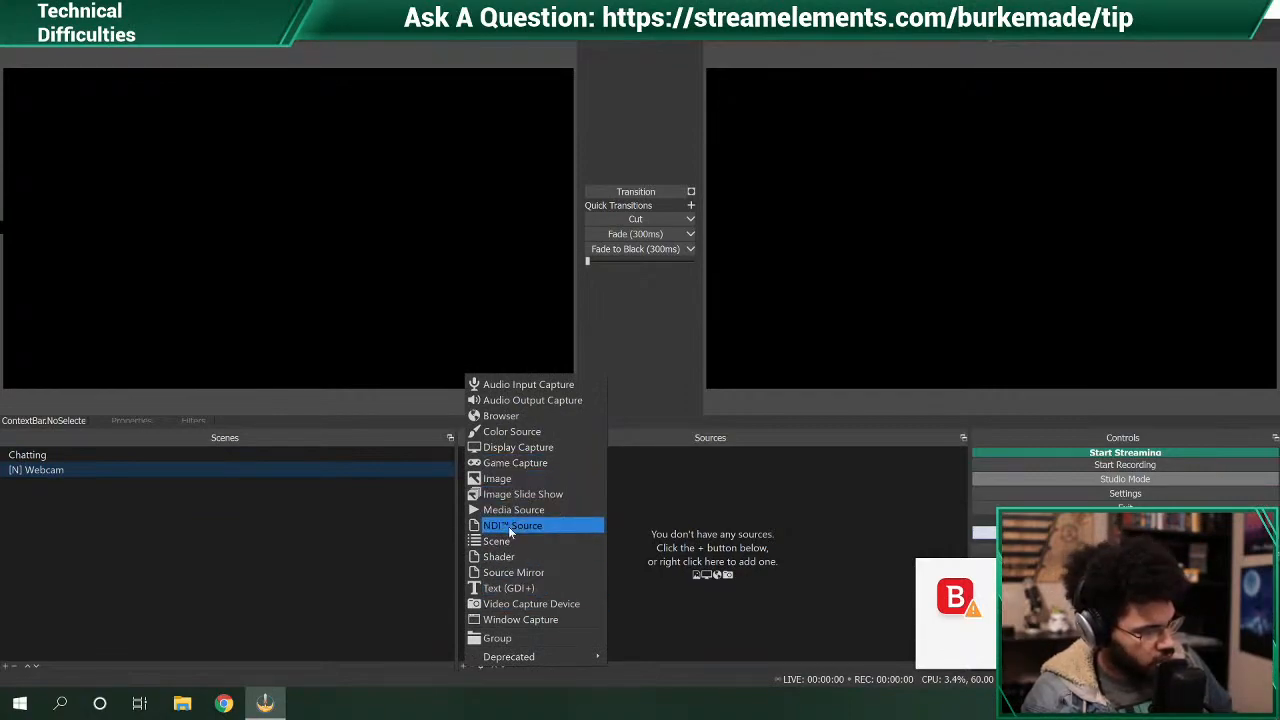
left_click(516, 607)
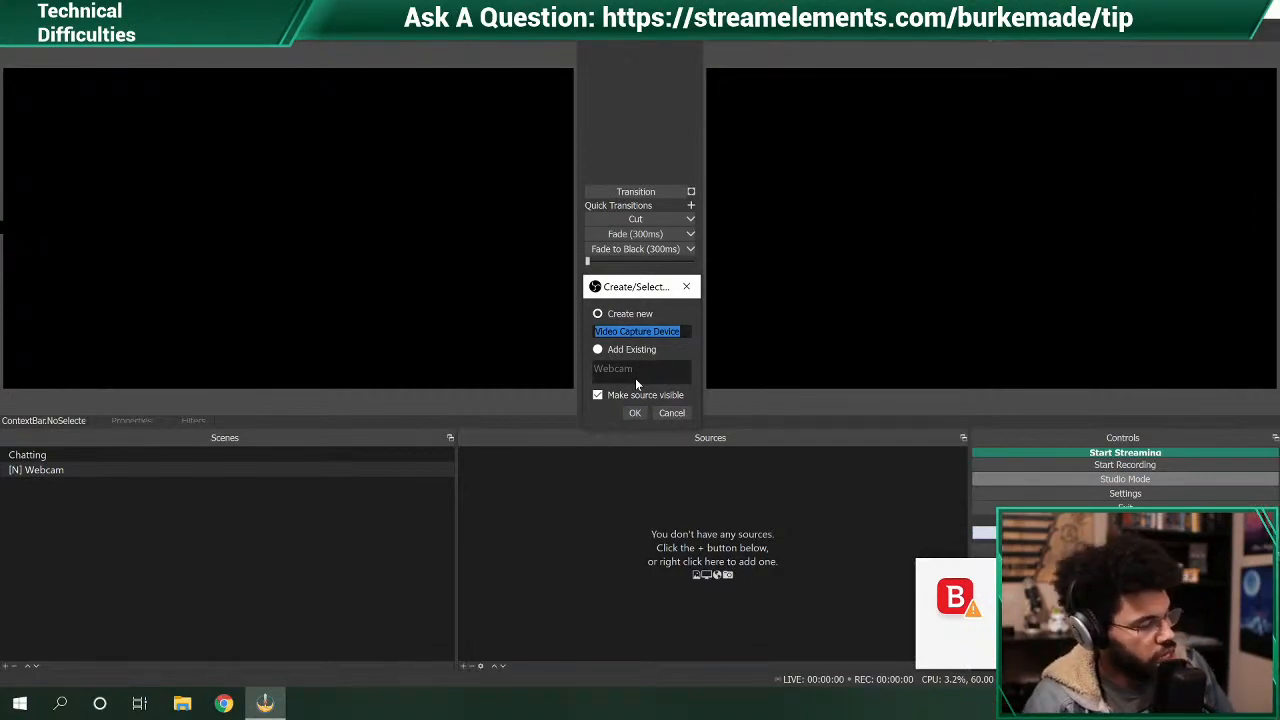
left_click(597, 350)
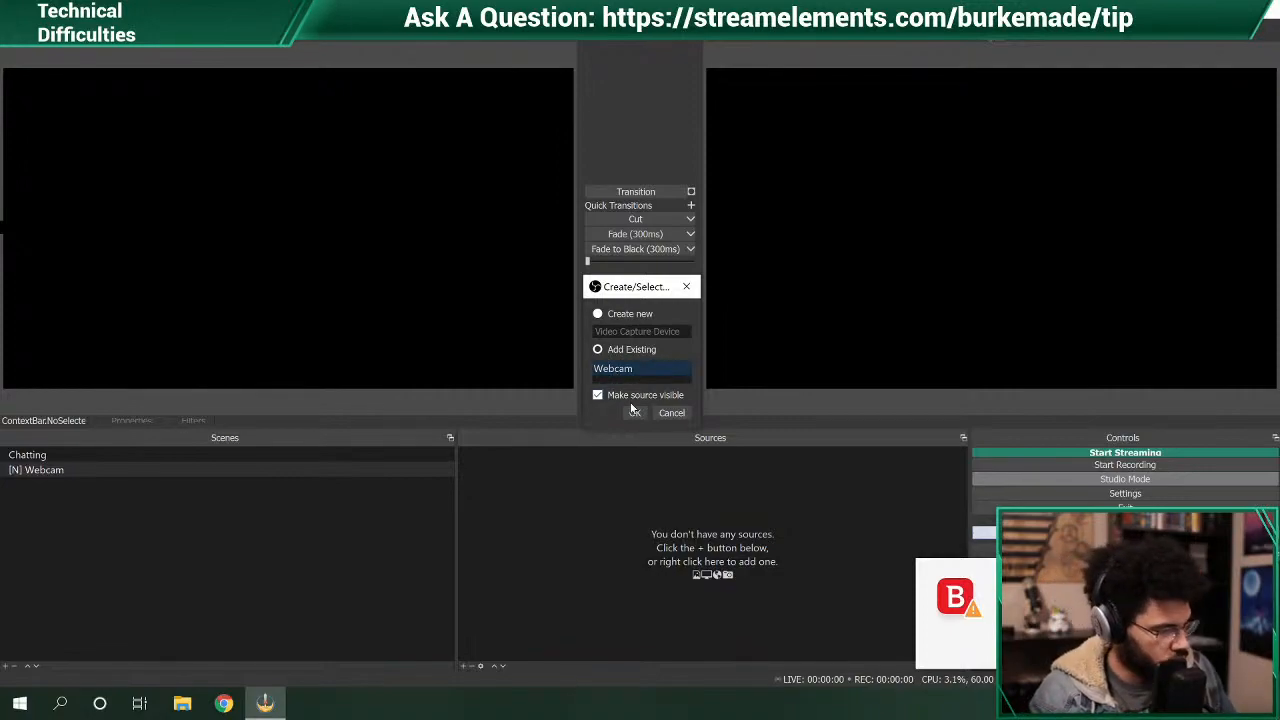
left_click(634, 413)
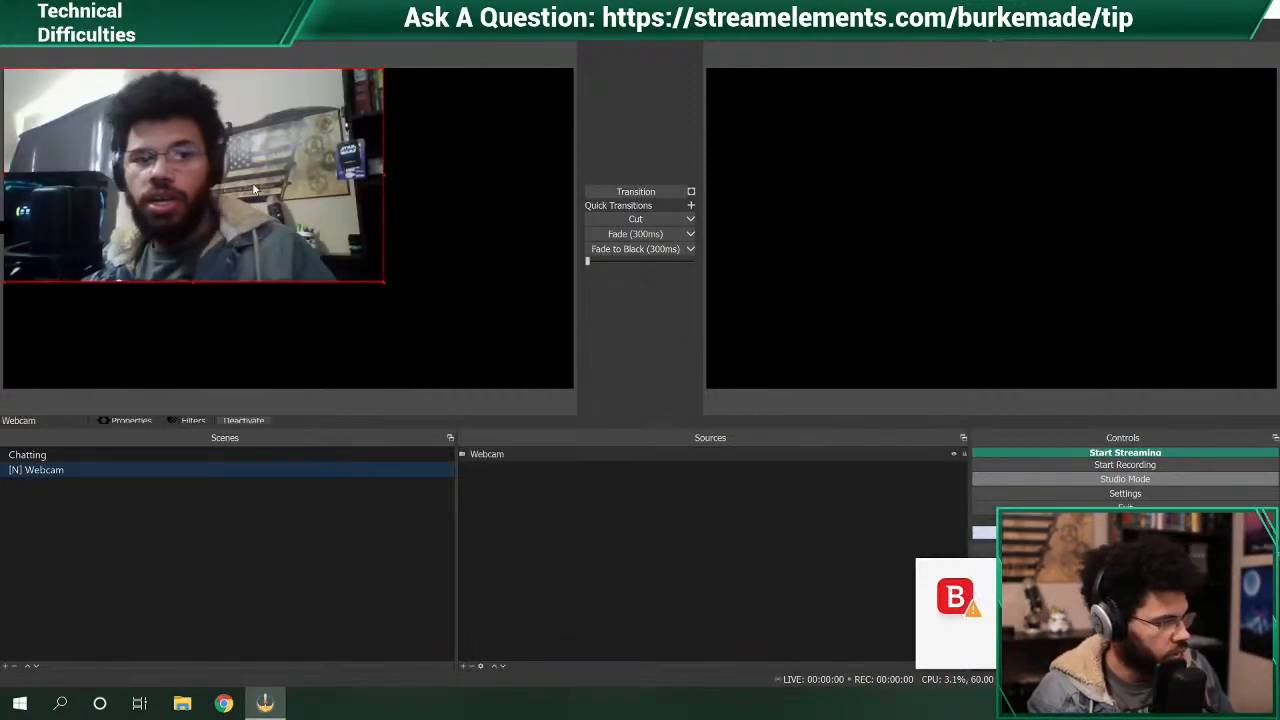
right_click(201, 178)
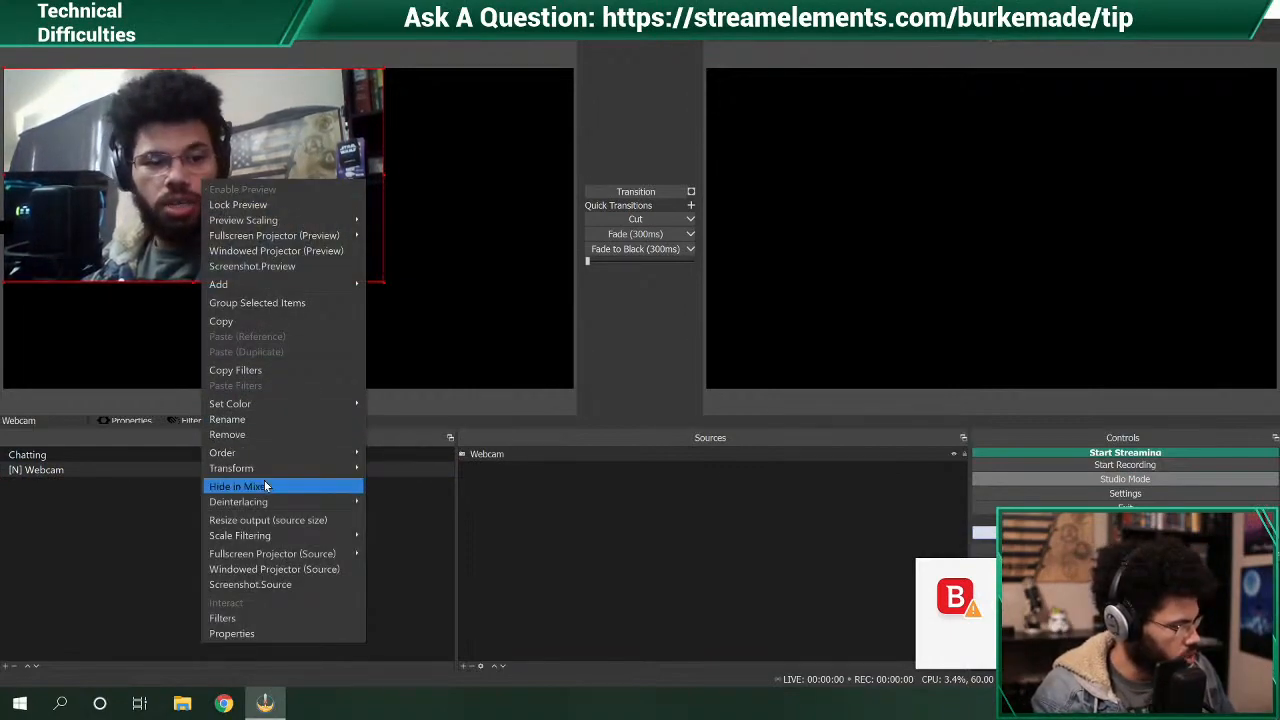
mouse_move(283, 472)
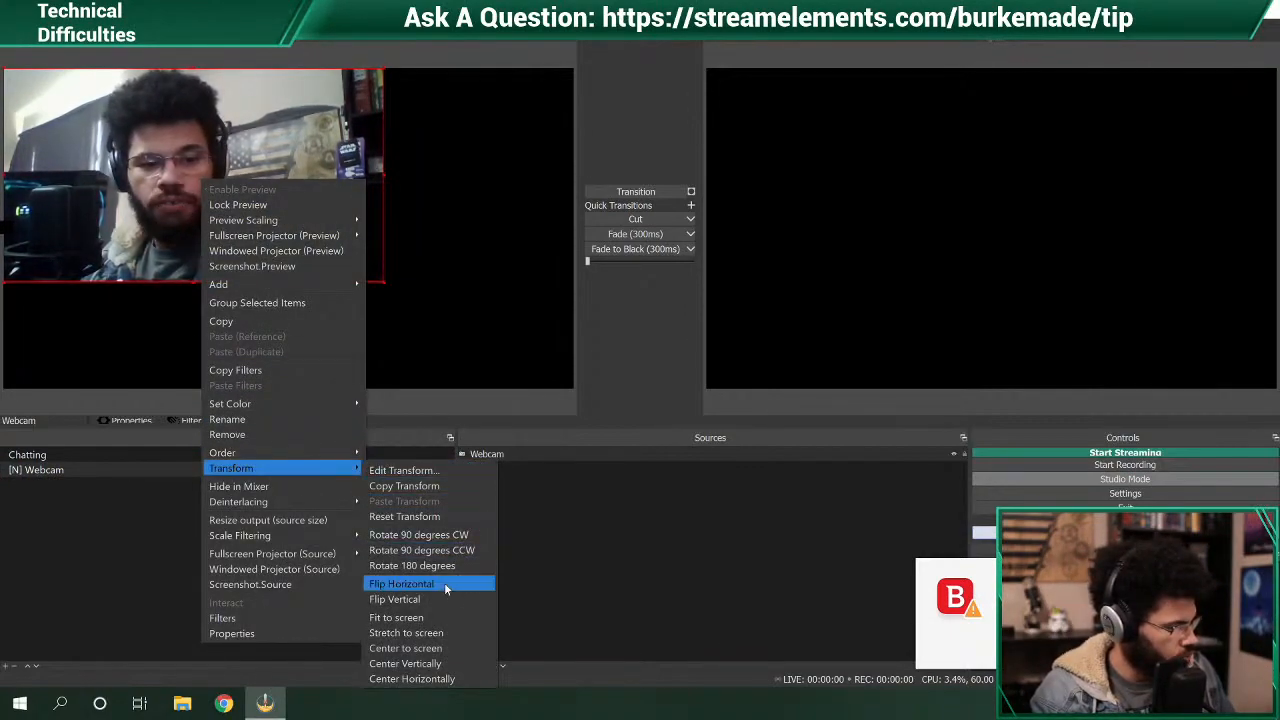
left_click(436, 618)
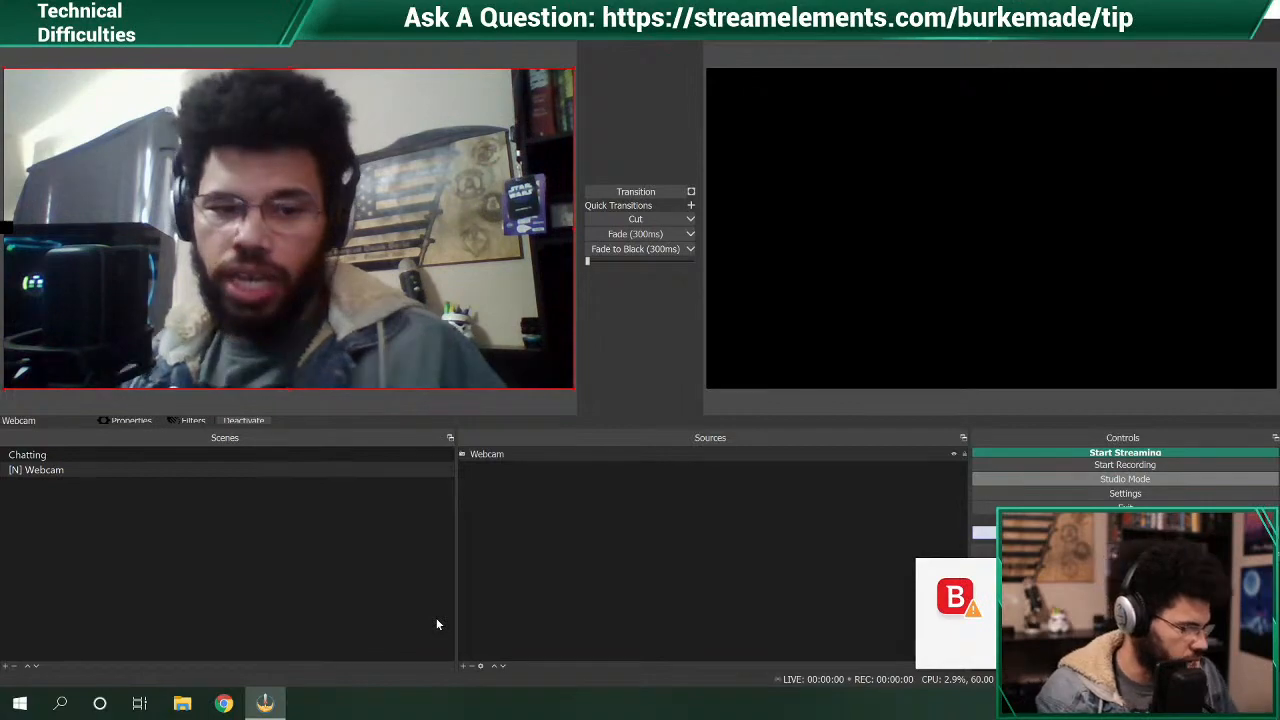
- Create a visible Media Source named Webcam Border in the [N] Webcam scene
left_click(463, 665)
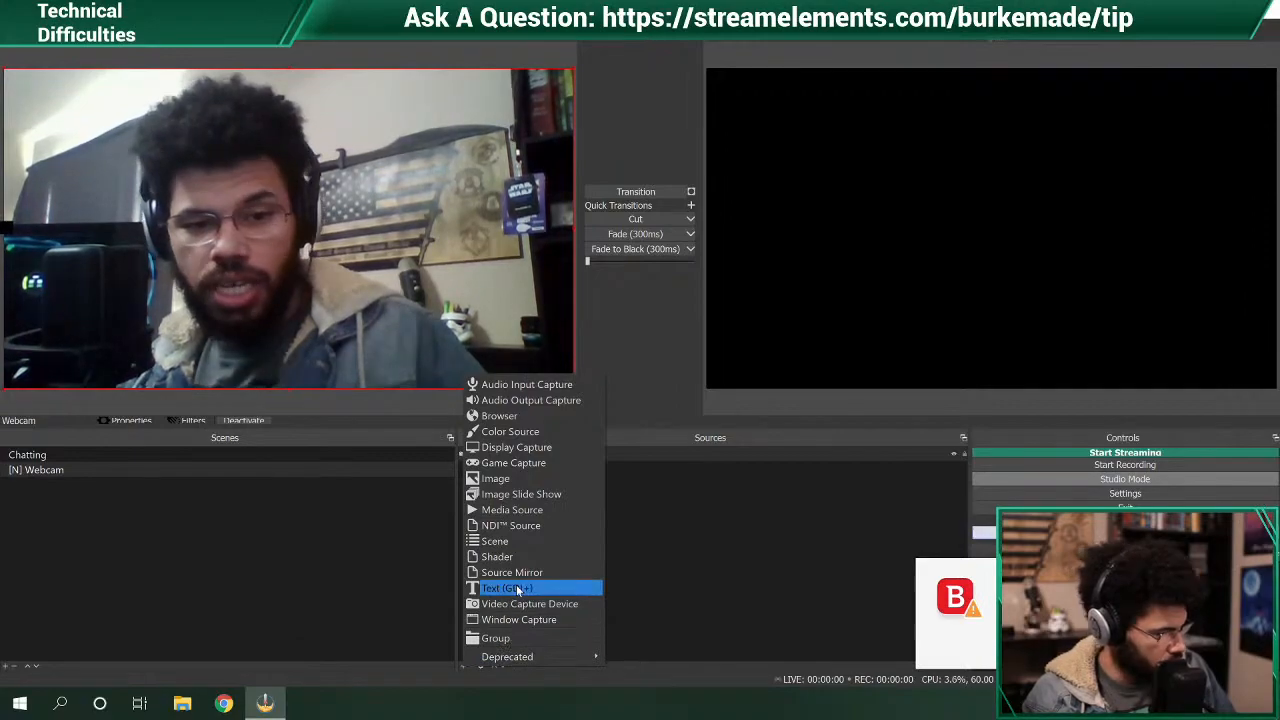
left_click(512, 514)
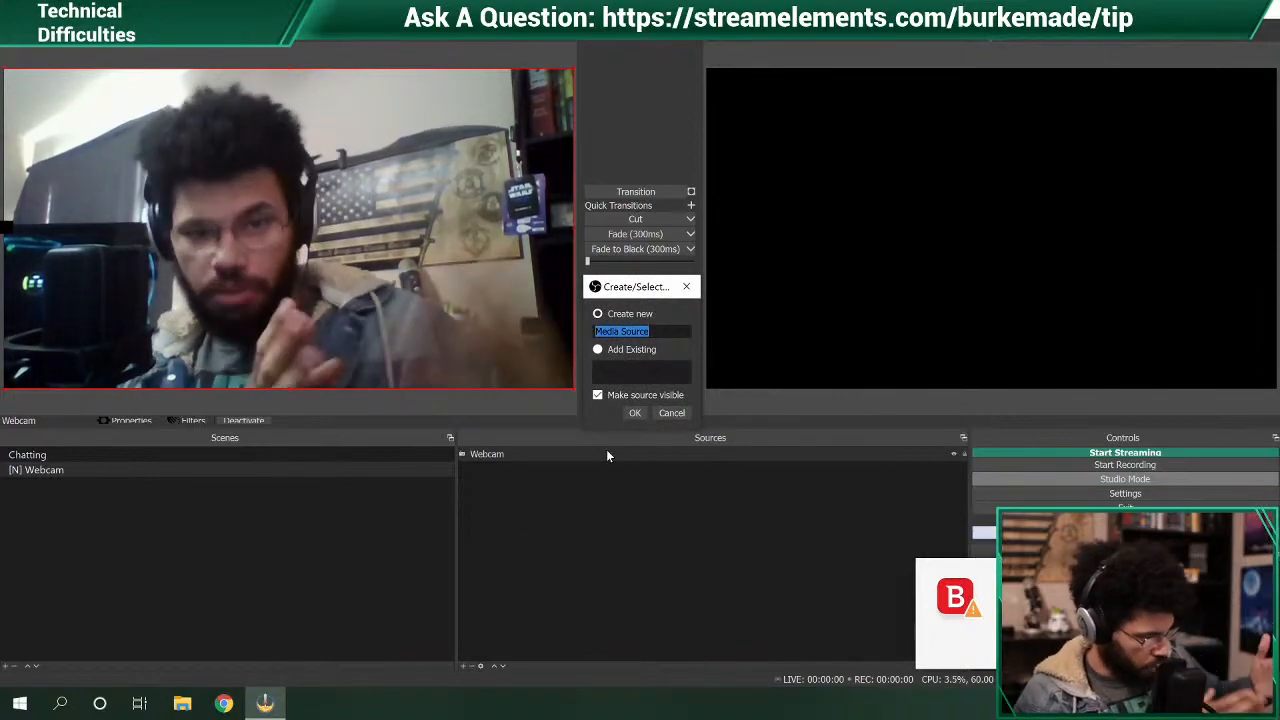
type("Webcam ")
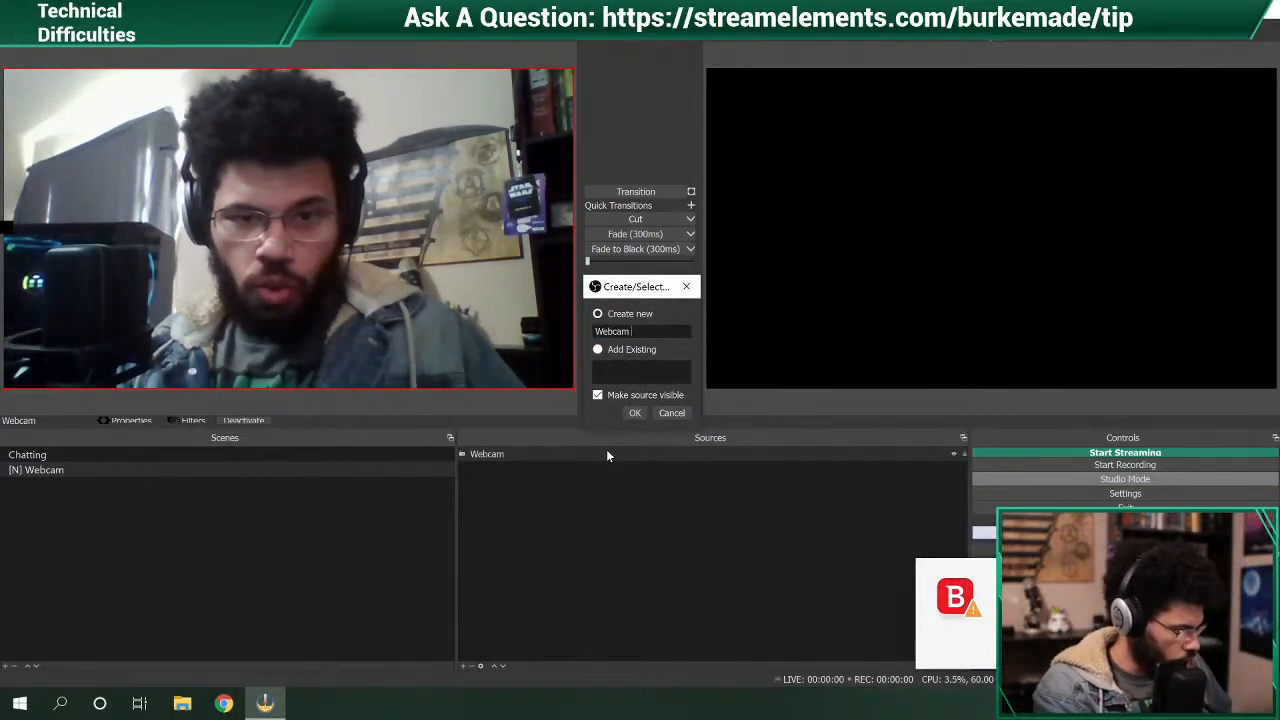
type("Border")
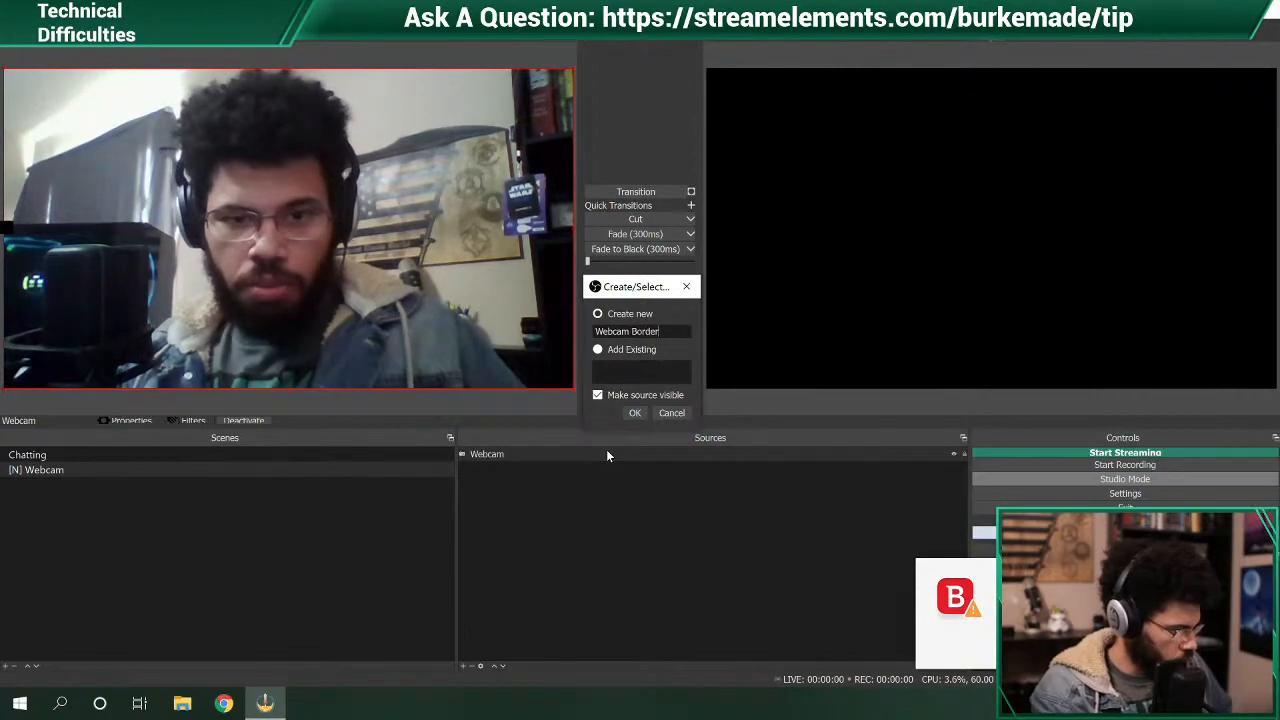
key("Return")
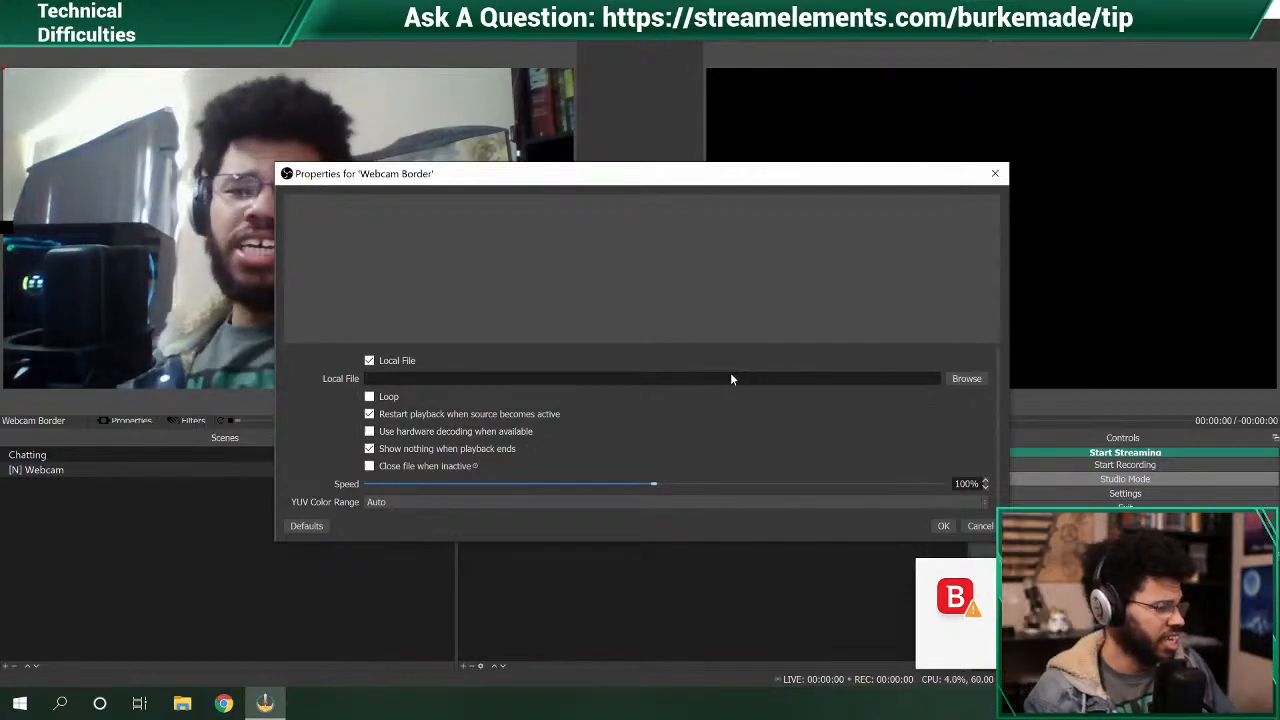
- Disable Local File for Webcam Border to view the network input options, and enable it again
left_click(369, 360)
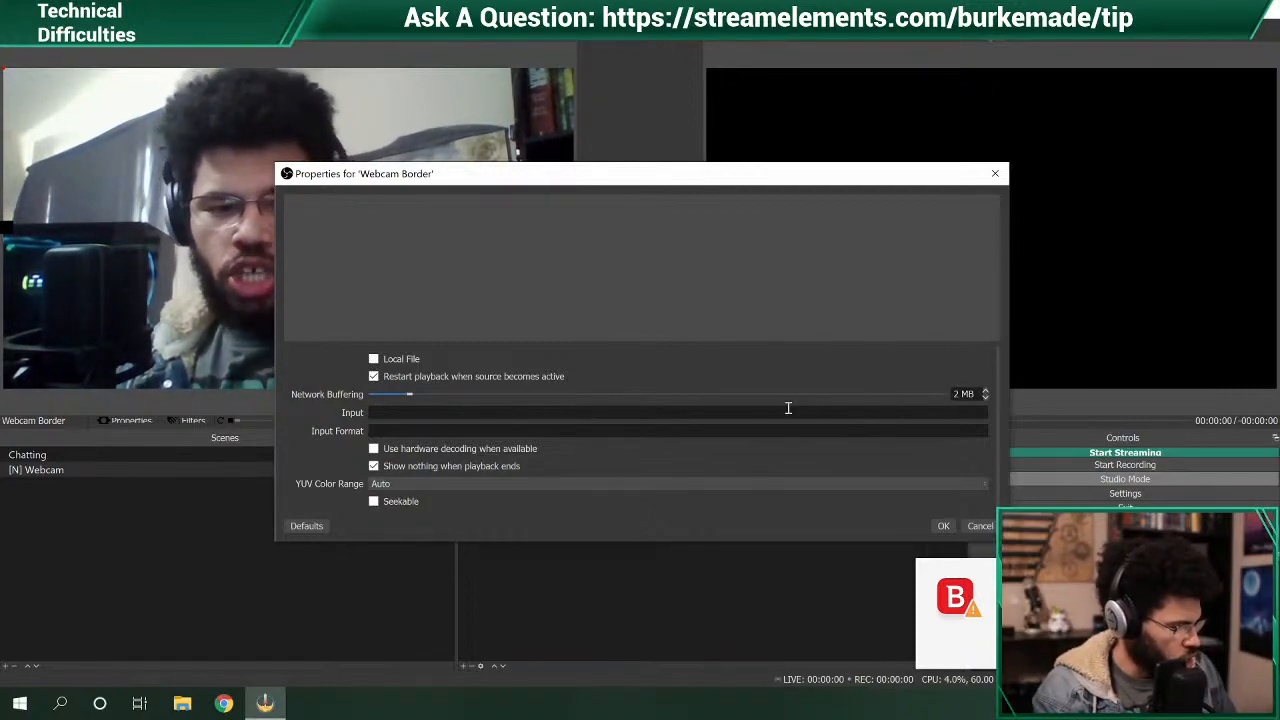
left_click(372, 359)
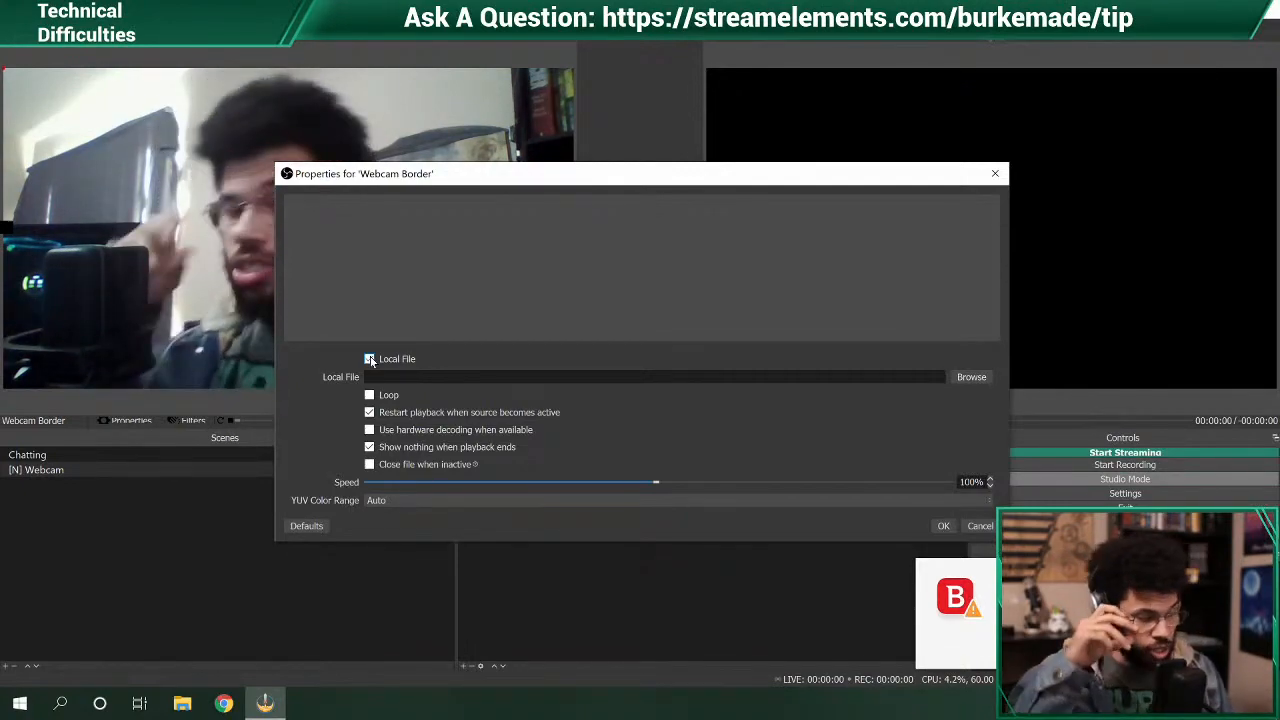
left_click(370, 360)
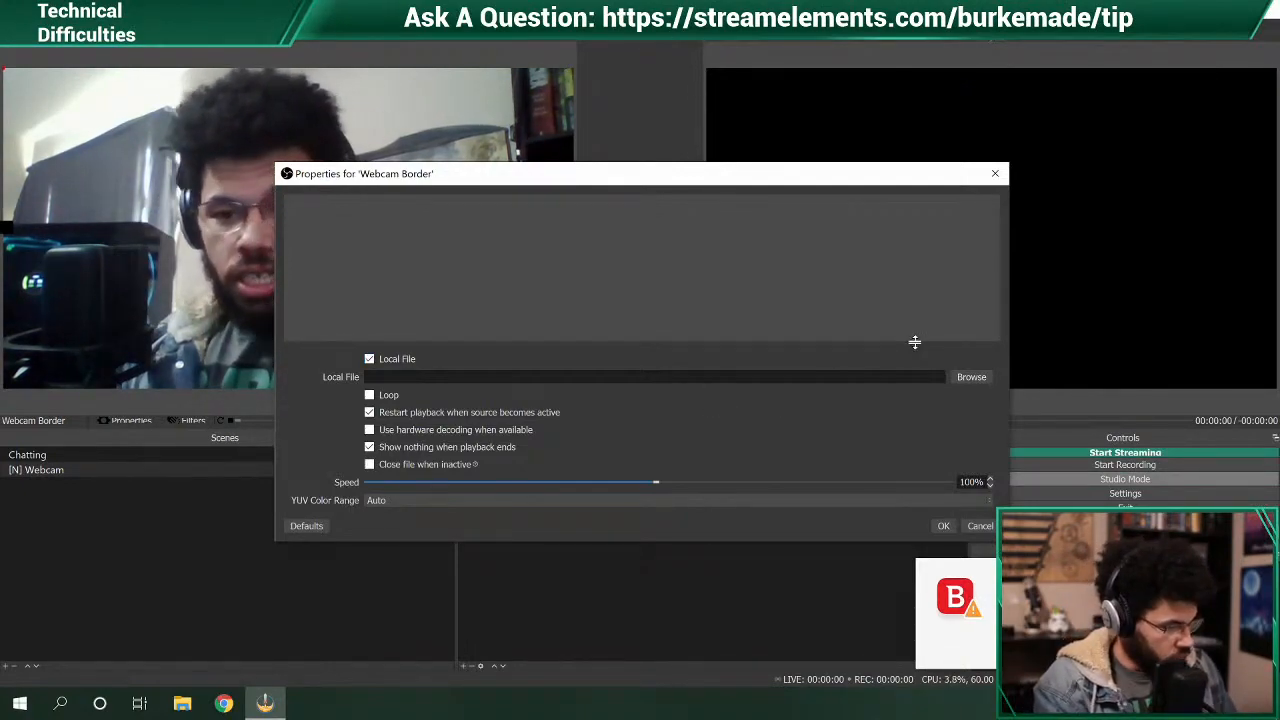
- Load rodan-webcam-infobig.webm from the Rodan Stream Pack's Animated-Webcam-Overlay folder as the Webcam Border's local file
left_click(970, 377)
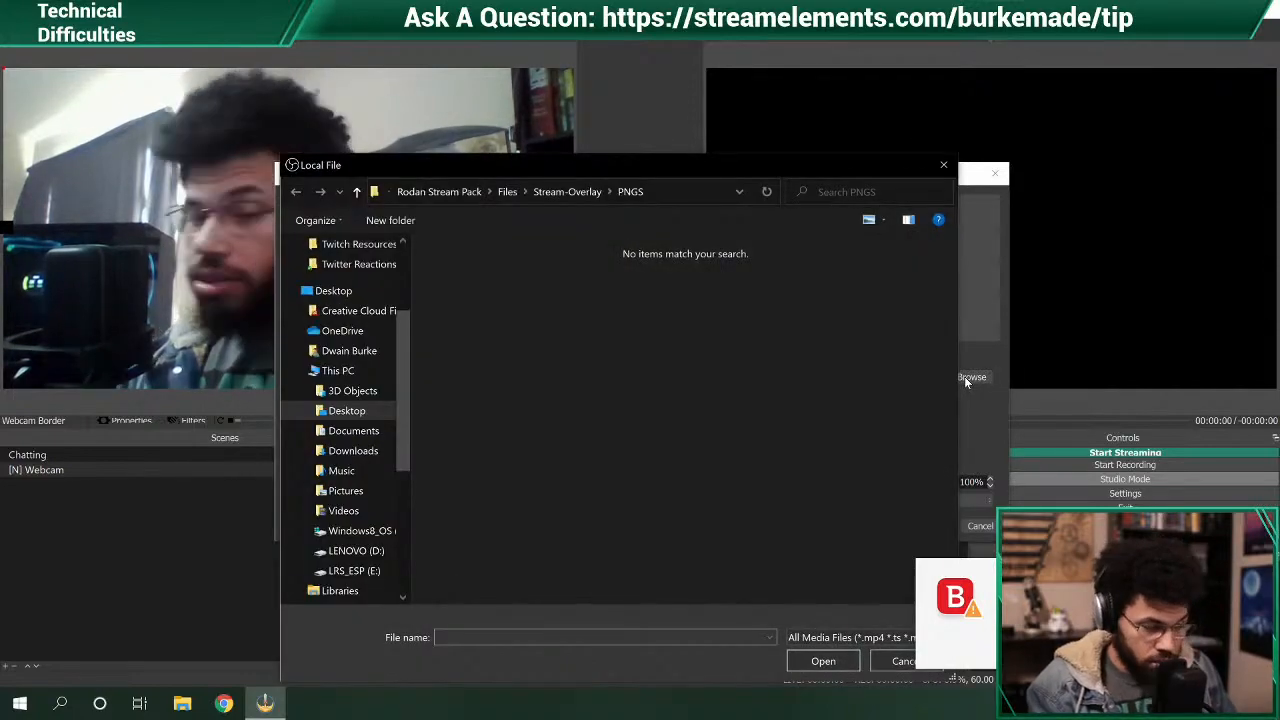
left_click(587, 197)
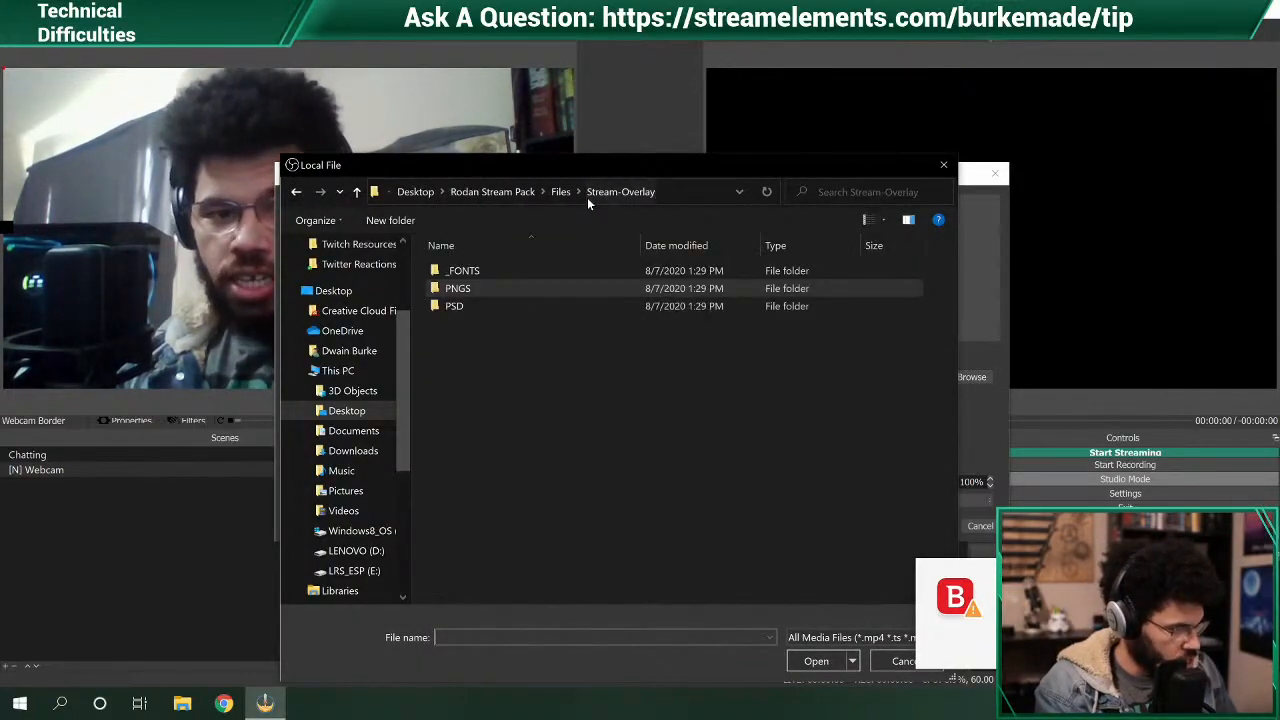
left_click(560, 191)
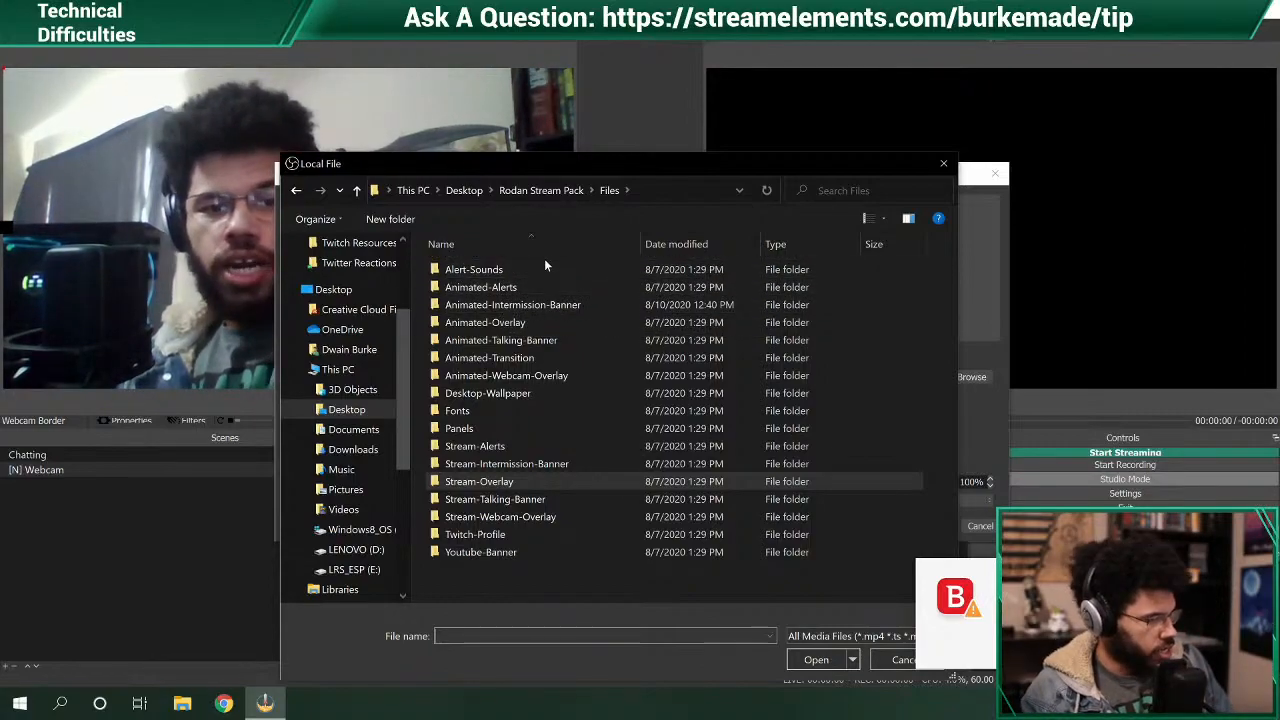
double_click(511, 324)
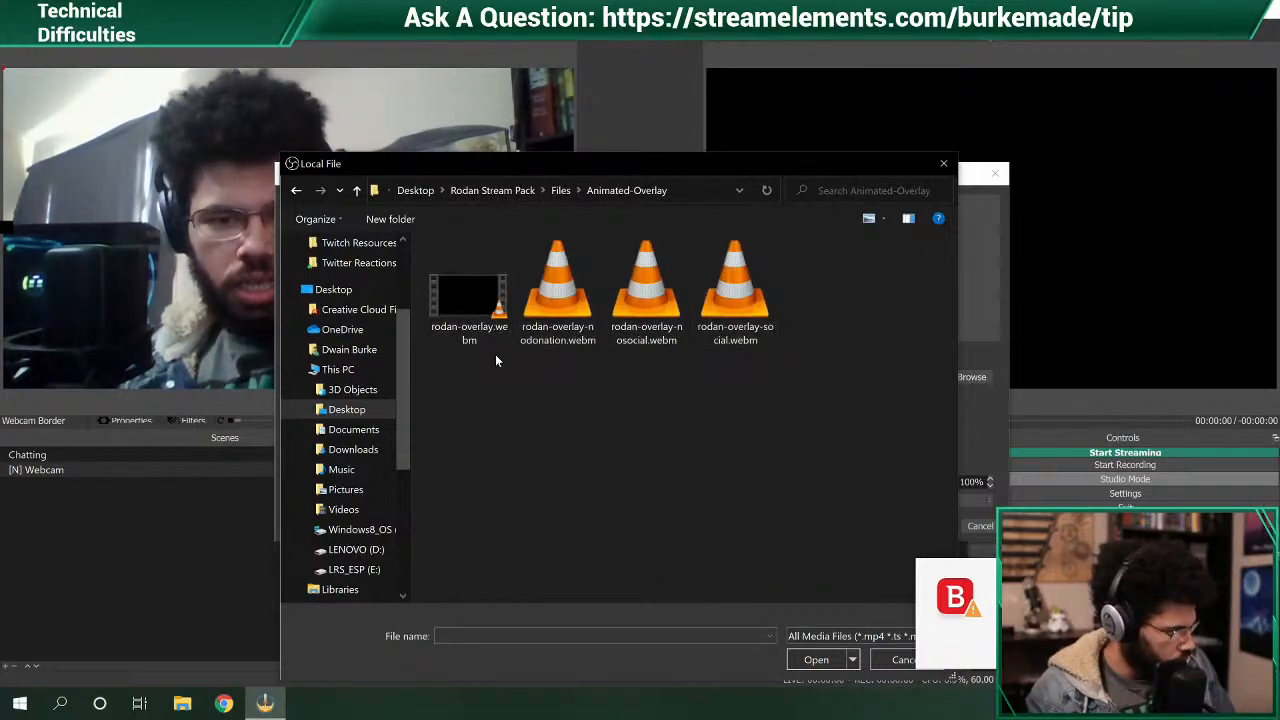
left_click(297, 192)
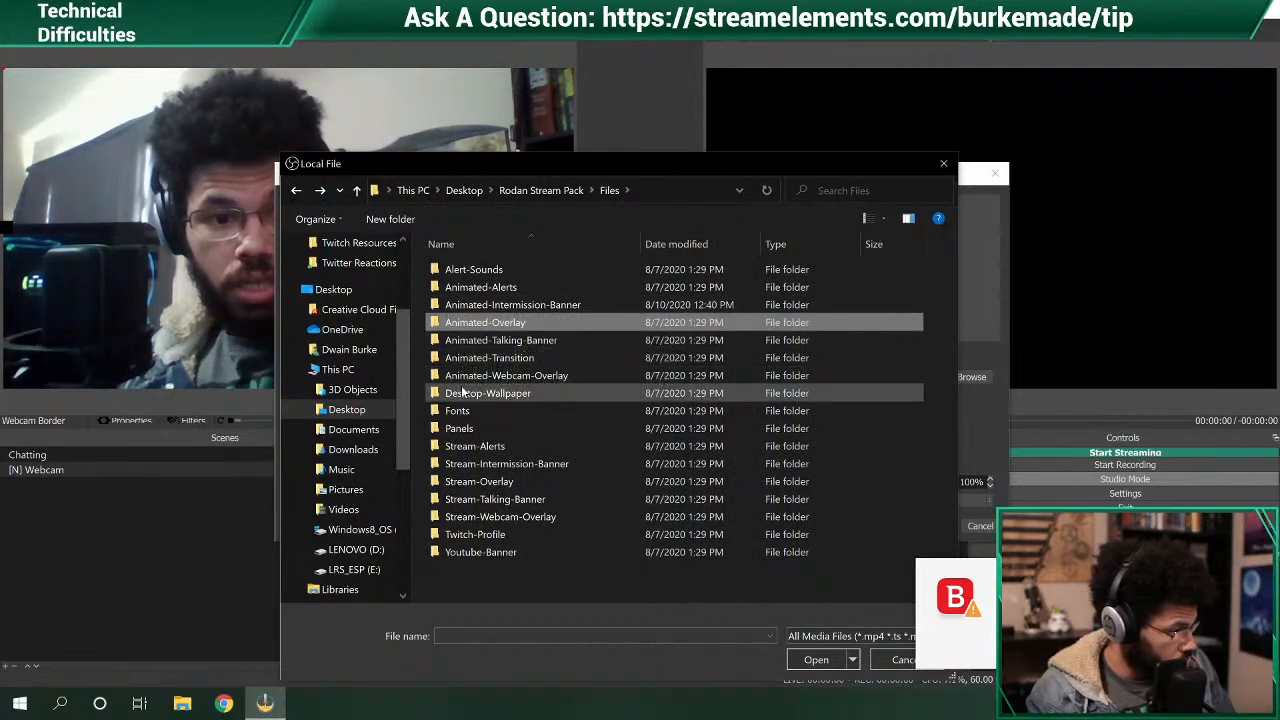
double_click(493, 377)
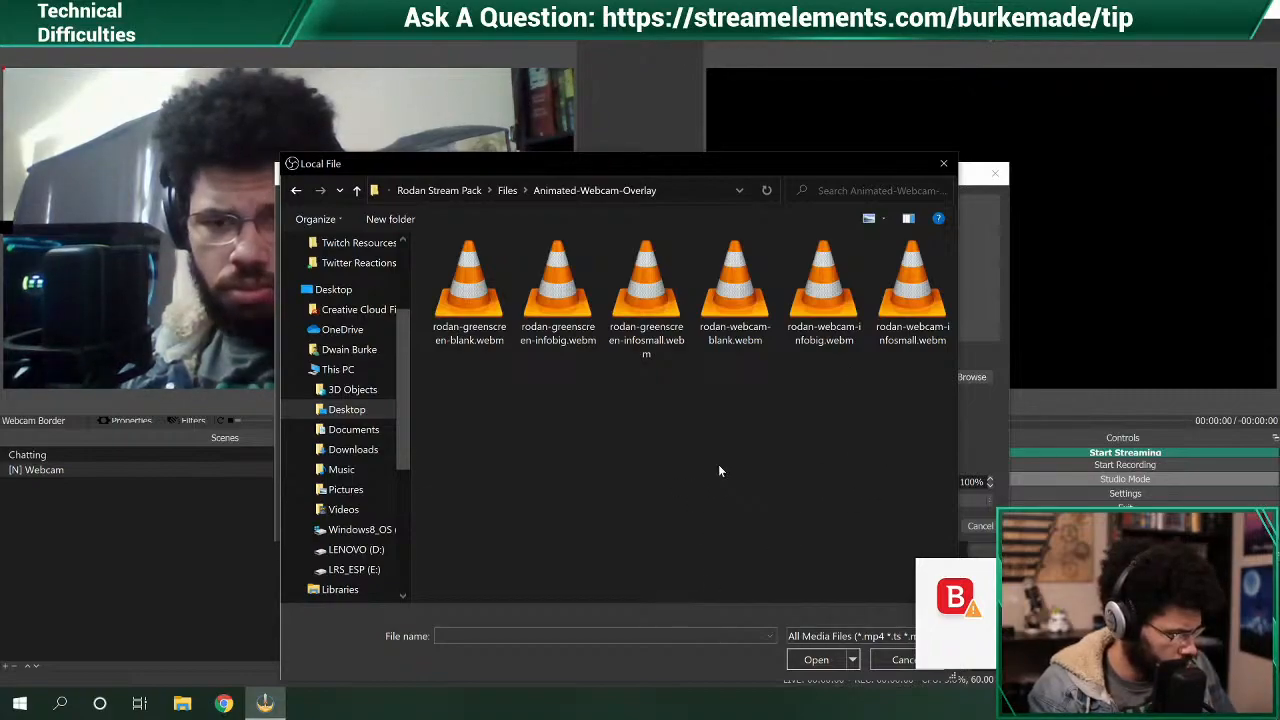
left_click(911, 311)
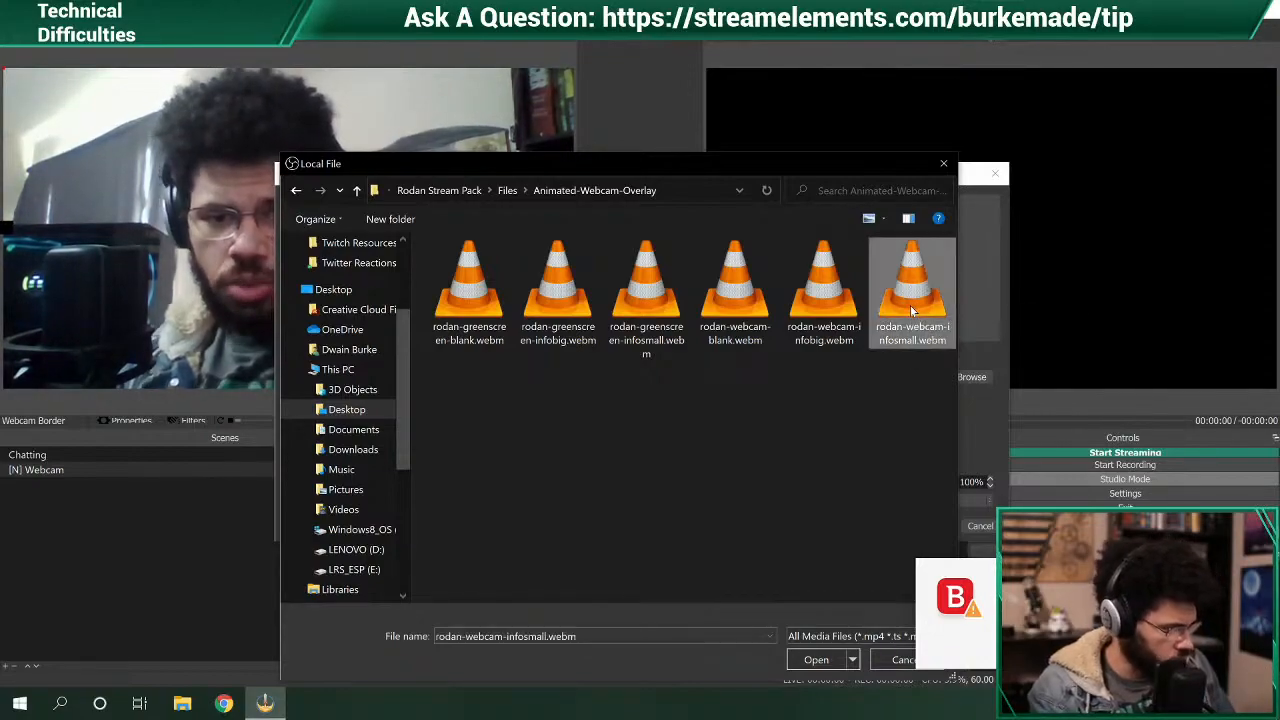
double_click(821, 312)
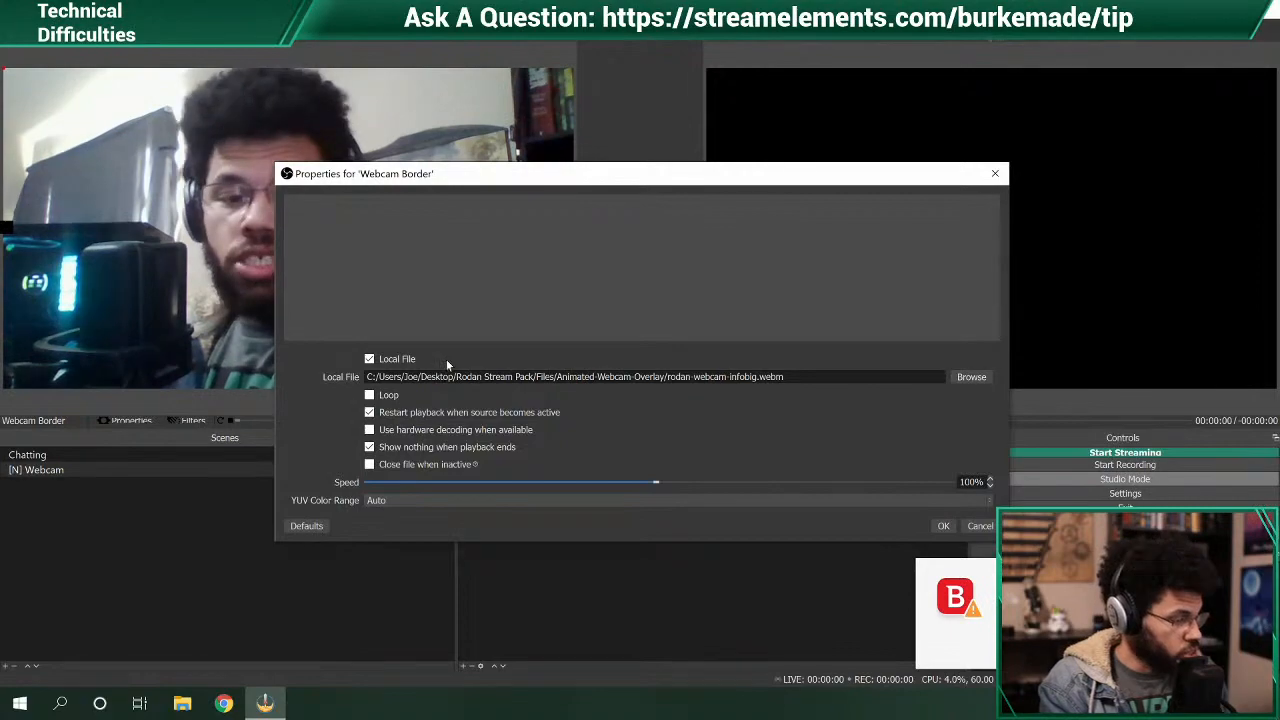
- Enable Loop for Webcam Border, accept its properties, and select the Webcam Border source
left_click(369, 396)
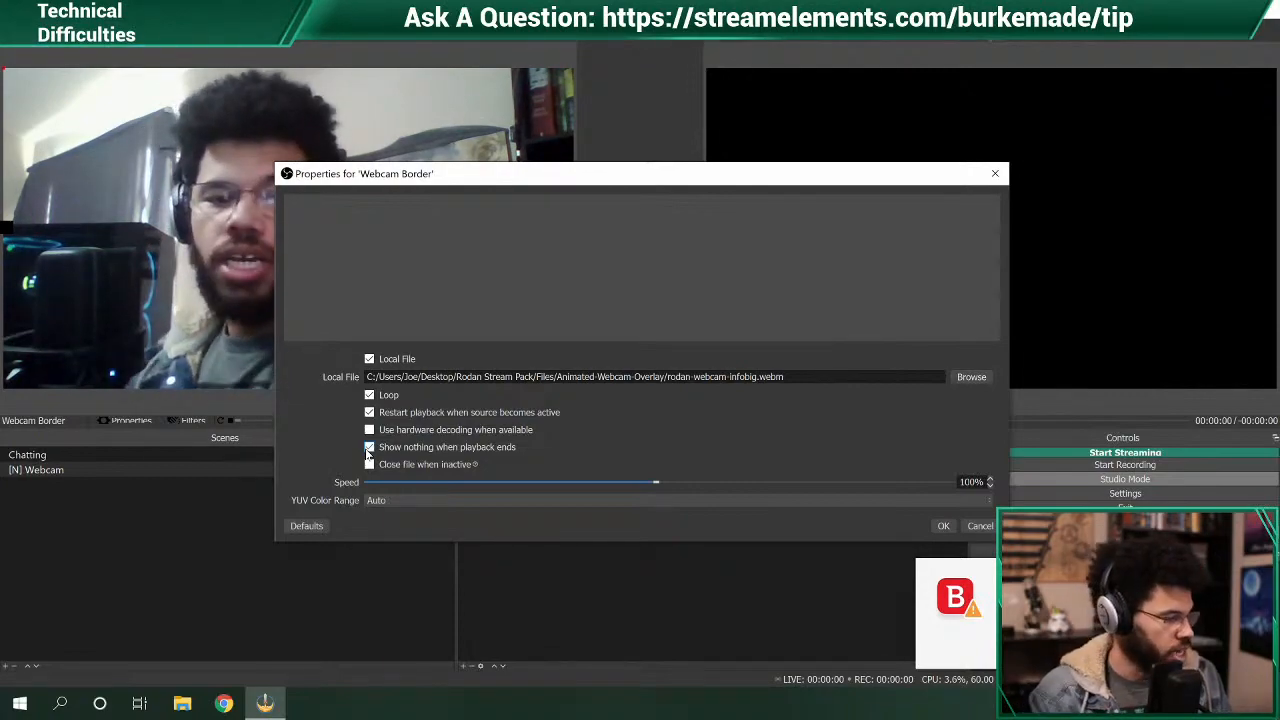
mouse_move(413, 464)
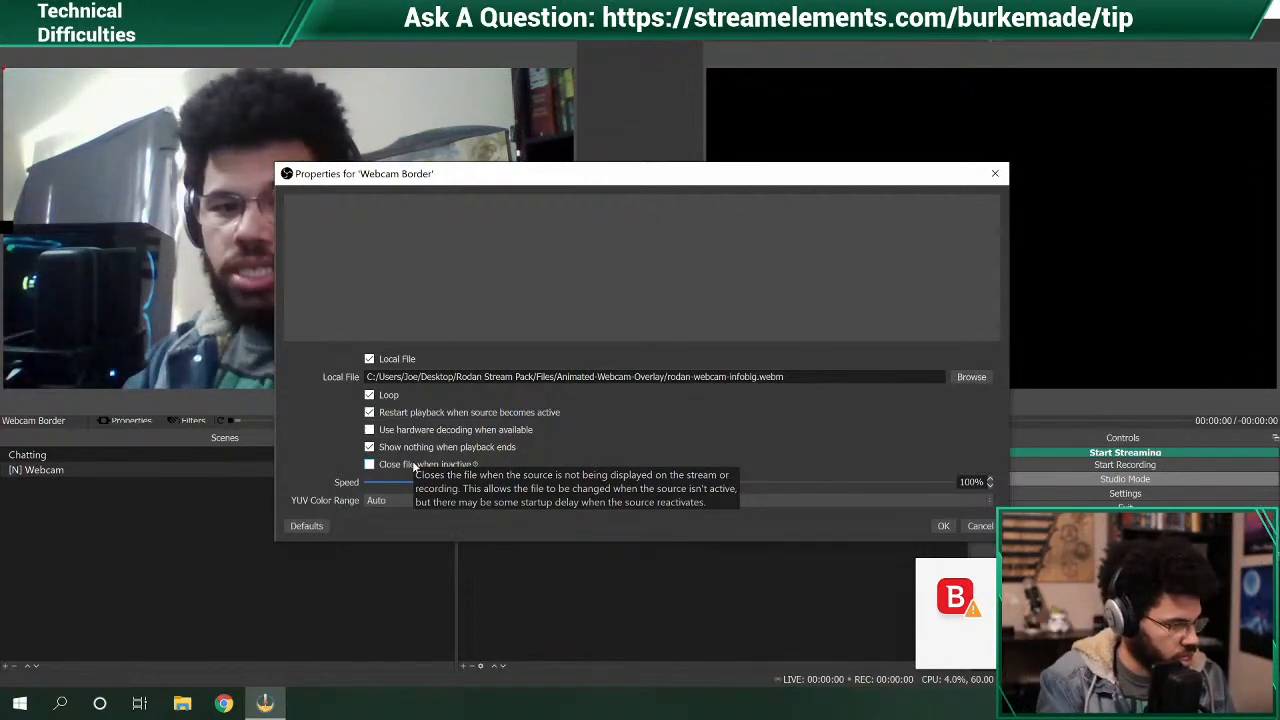
left_click(950, 527)
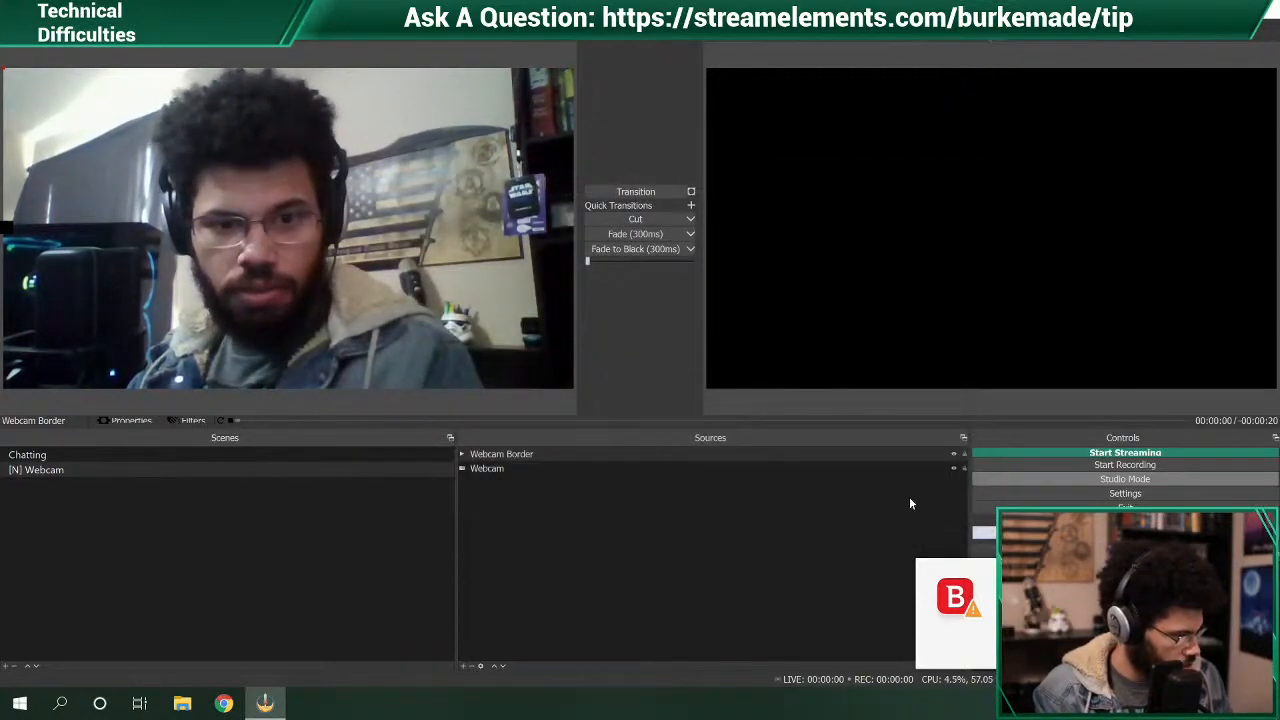
left_click(495, 468)
left_click(502, 456)
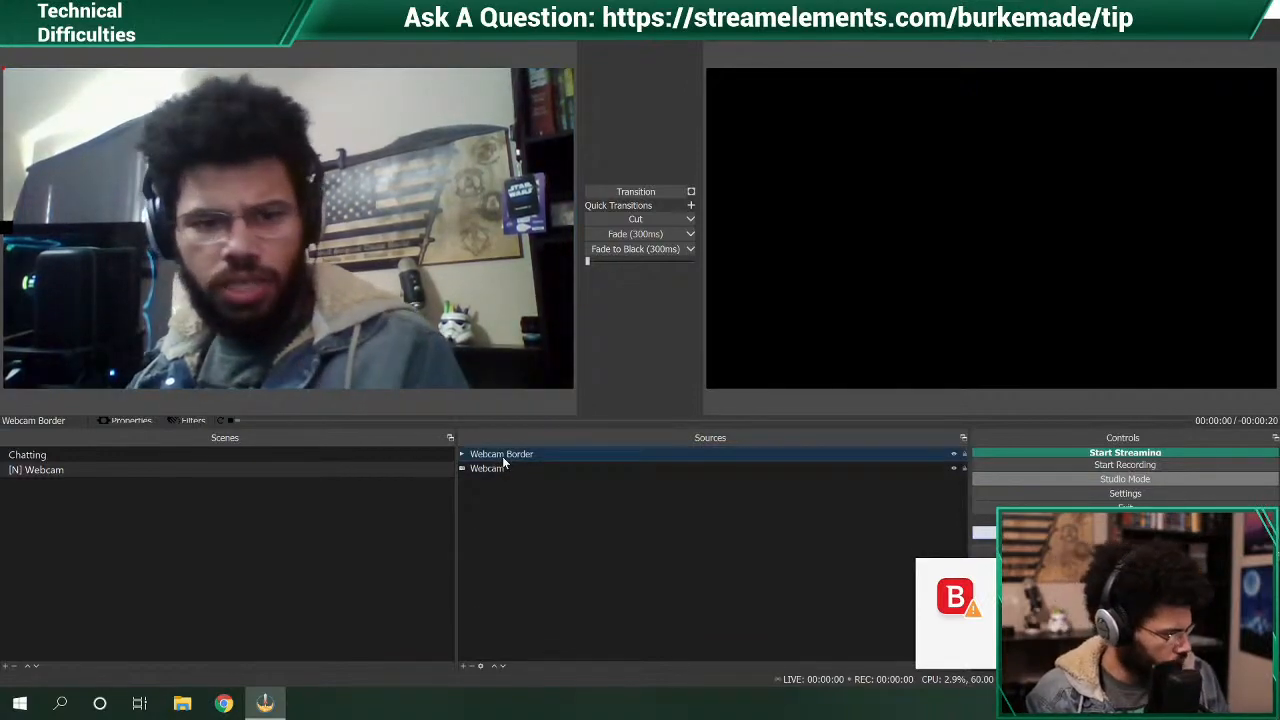
left_click(62, 457)
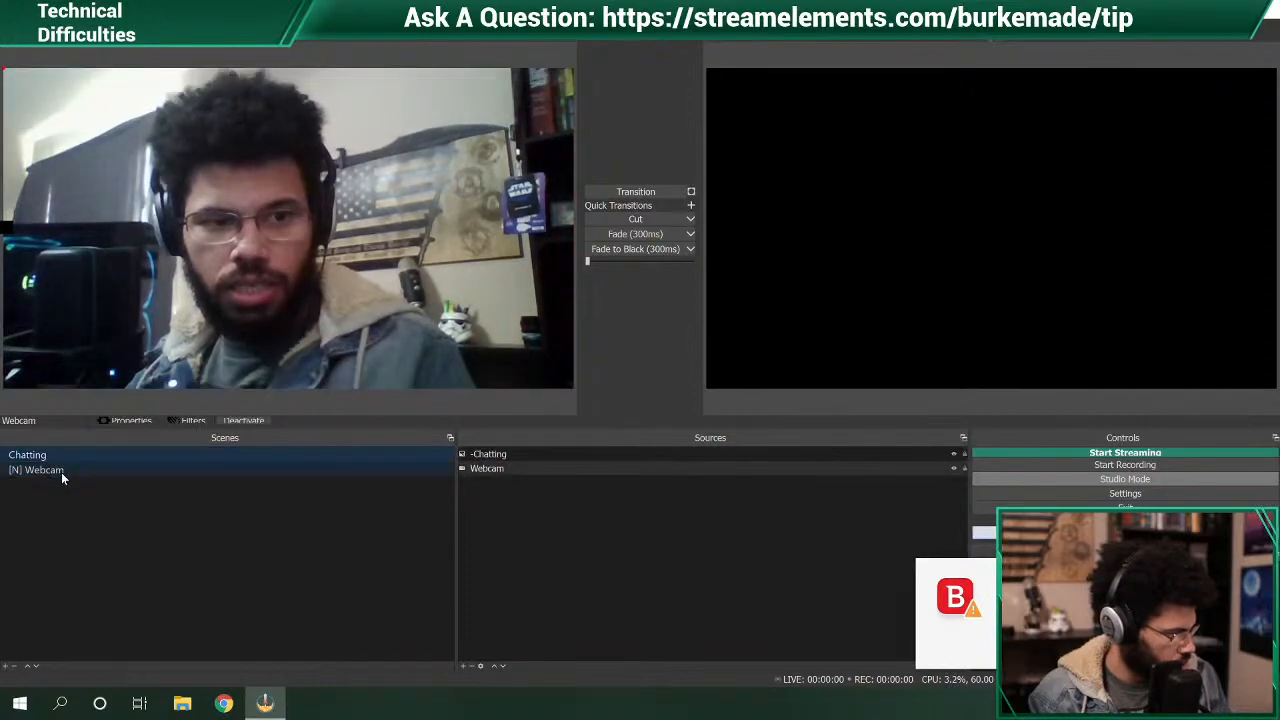
left_click(61, 472)
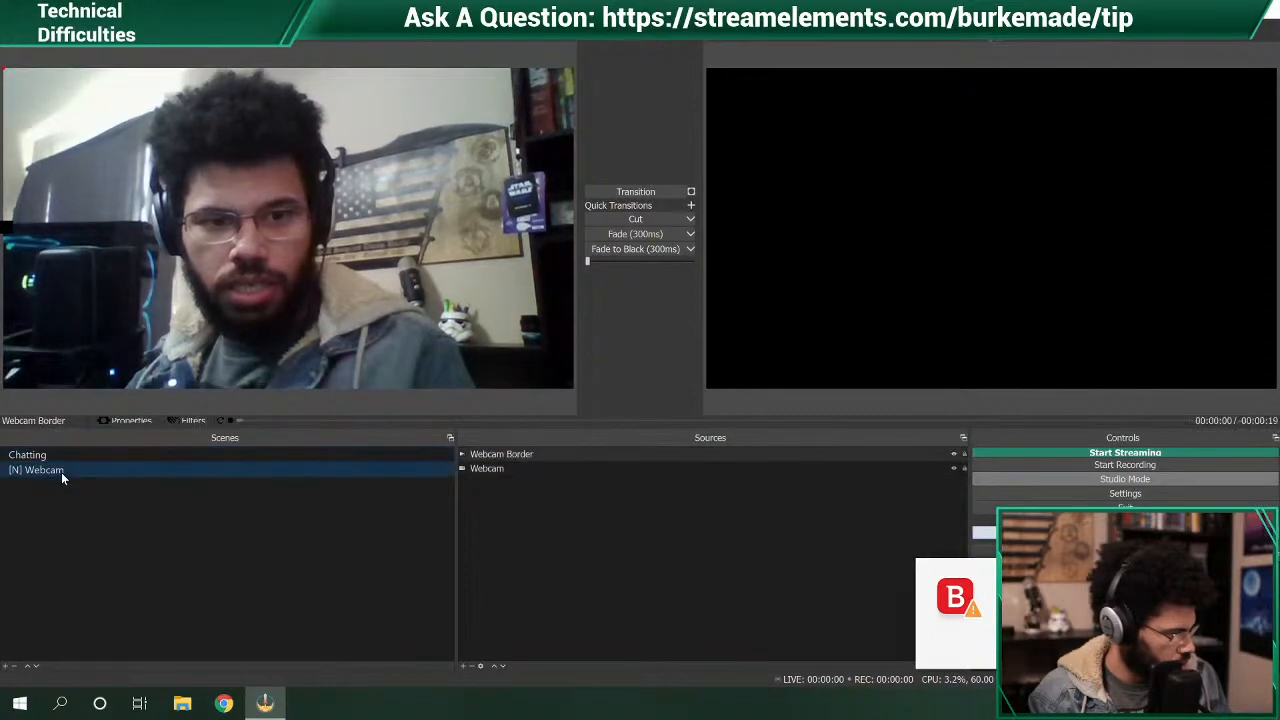
left_click(498, 474)
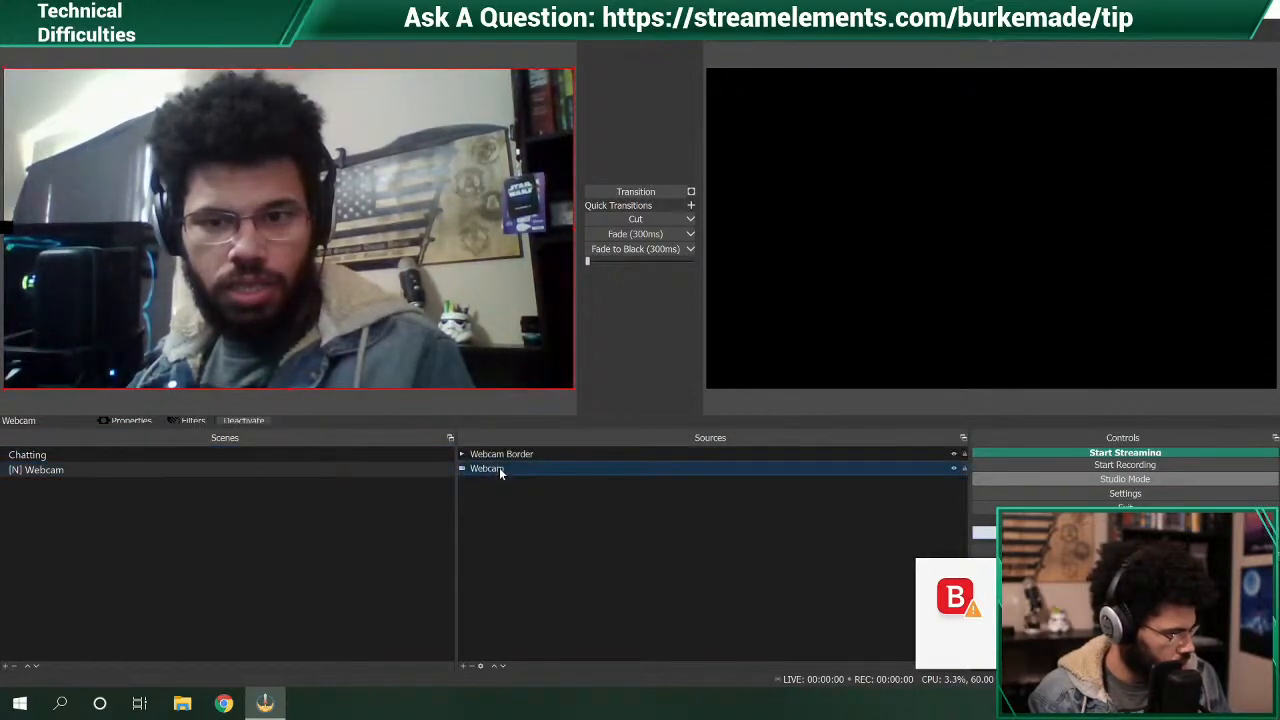
left_click(500, 462)
right_click(498, 460)
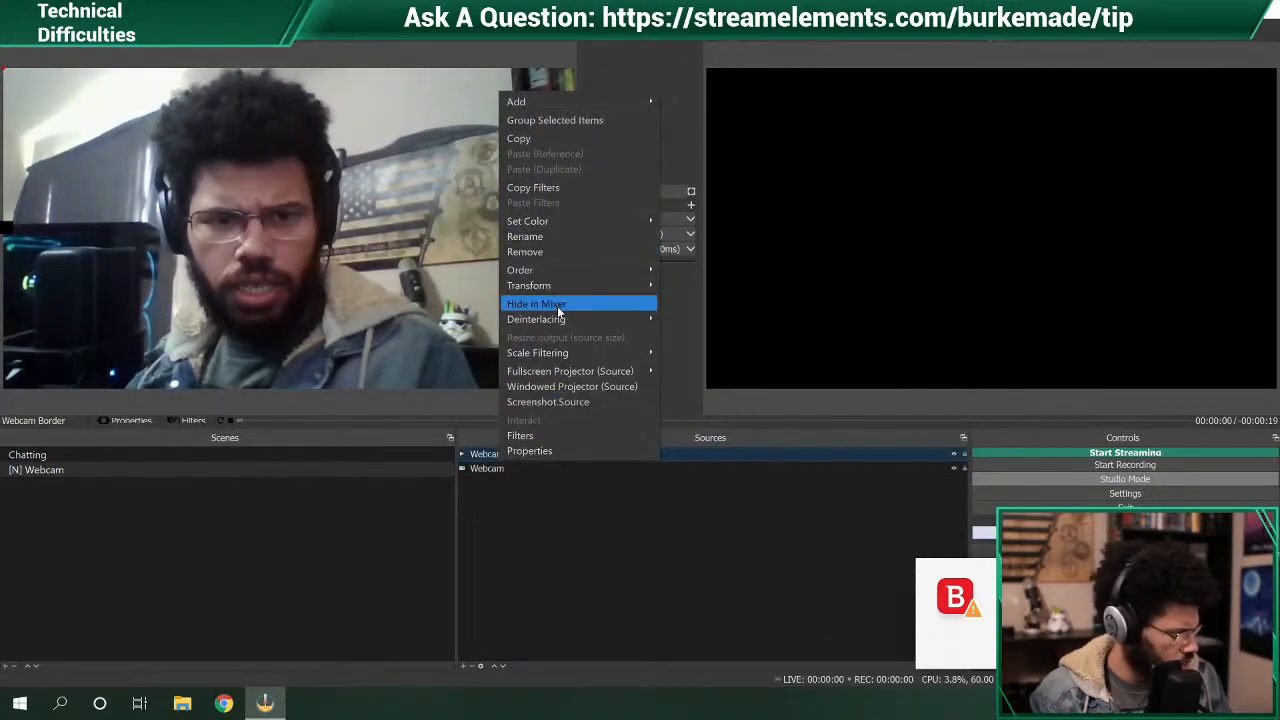
left_click(566, 237)
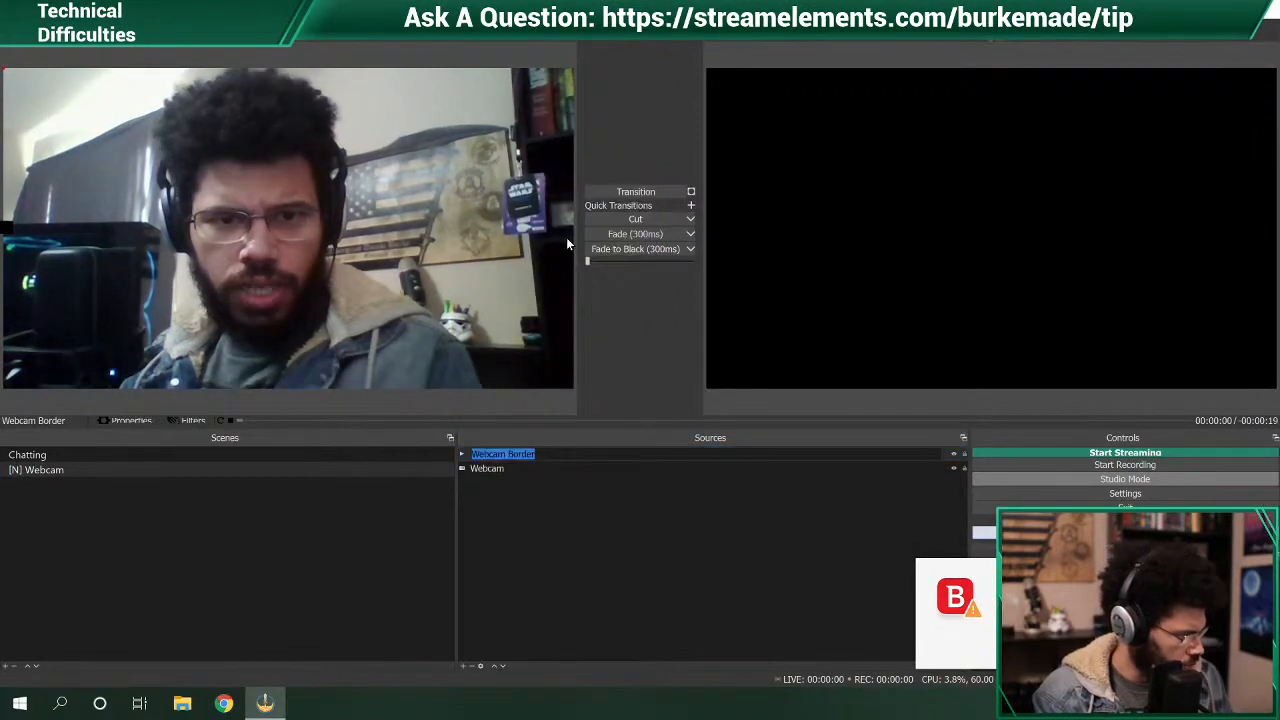
left_click(505, 529)
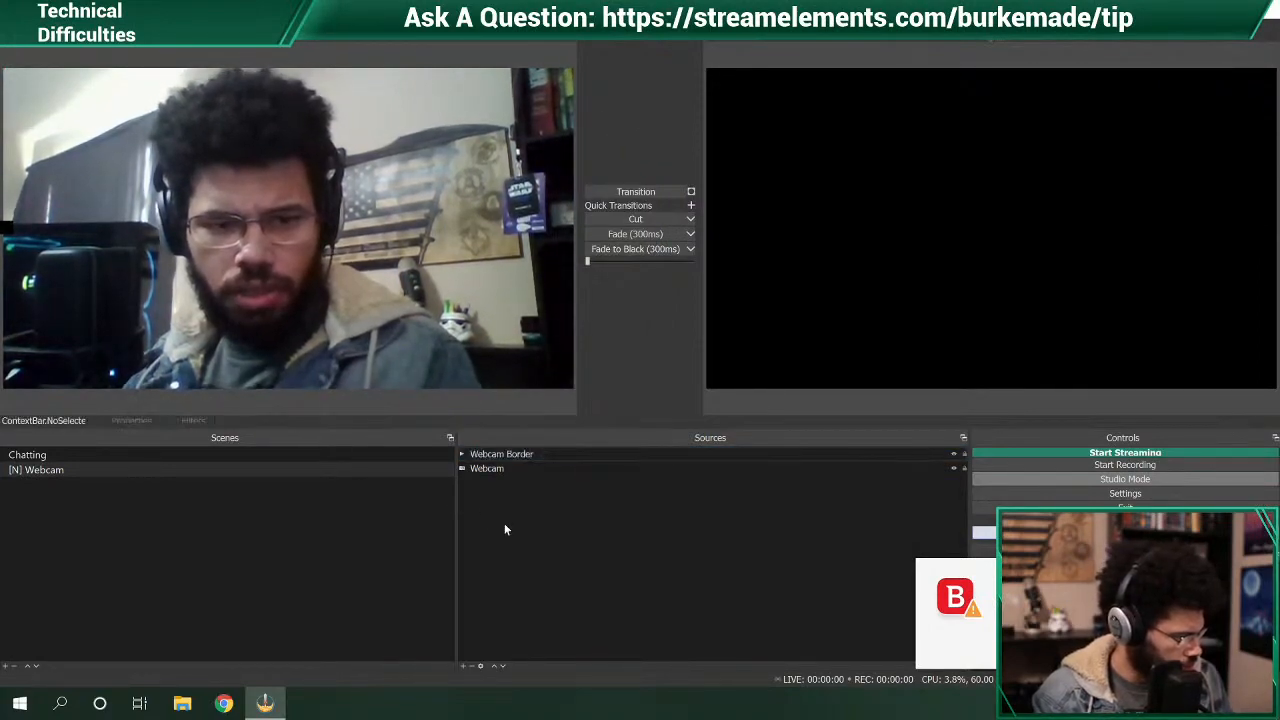
- Reopen the Webcam Border source's properties, review its playback options, and accept them
left_click(495, 456)
right_click(493, 458)
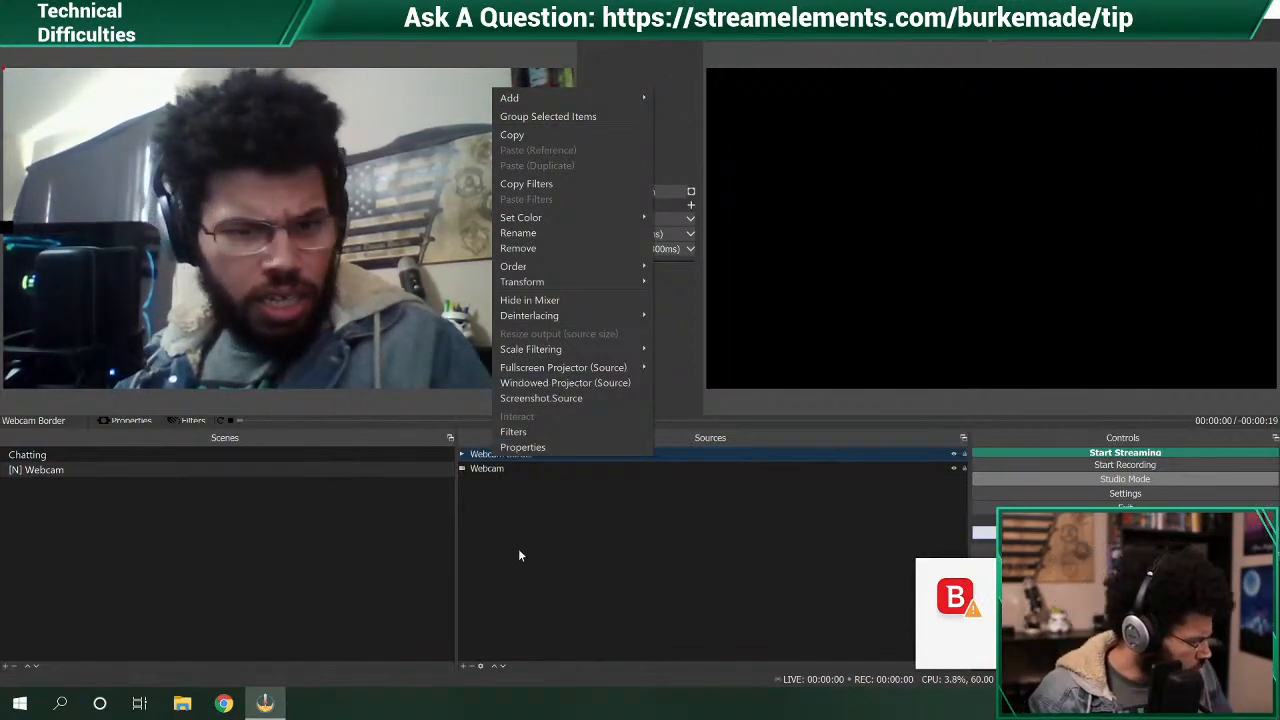
left_click(528, 447)
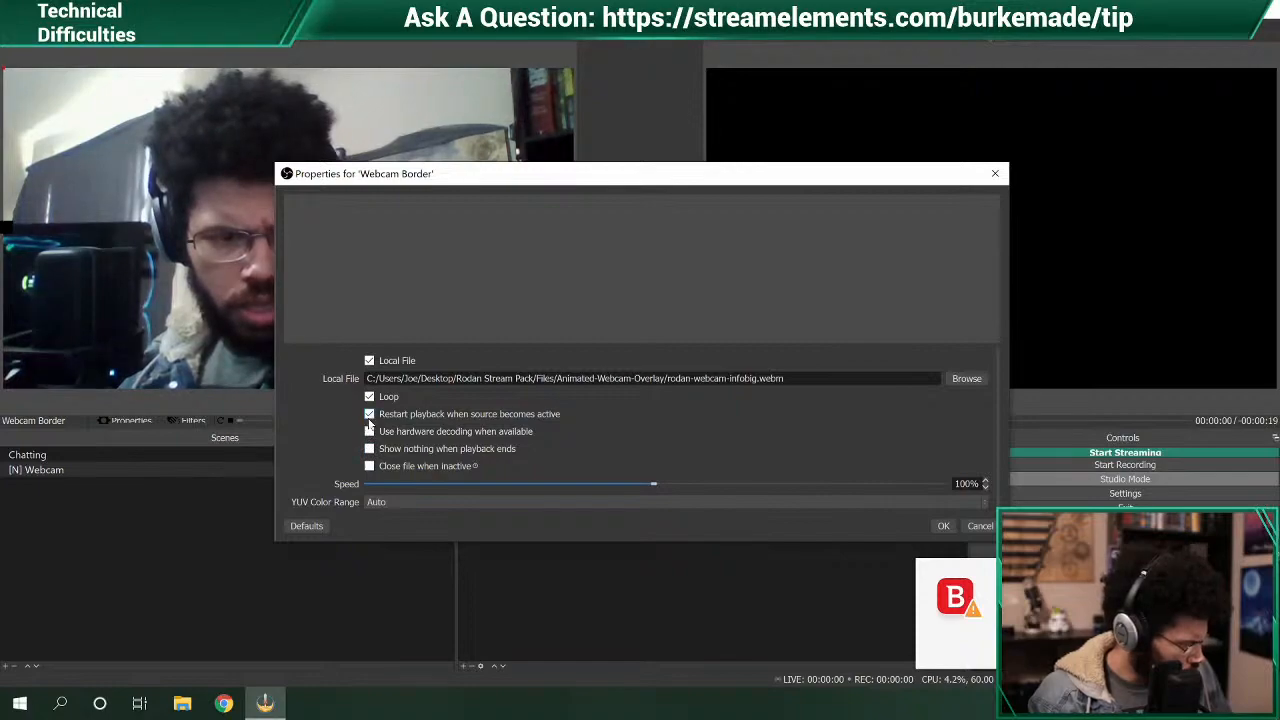
left_click(944, 526)
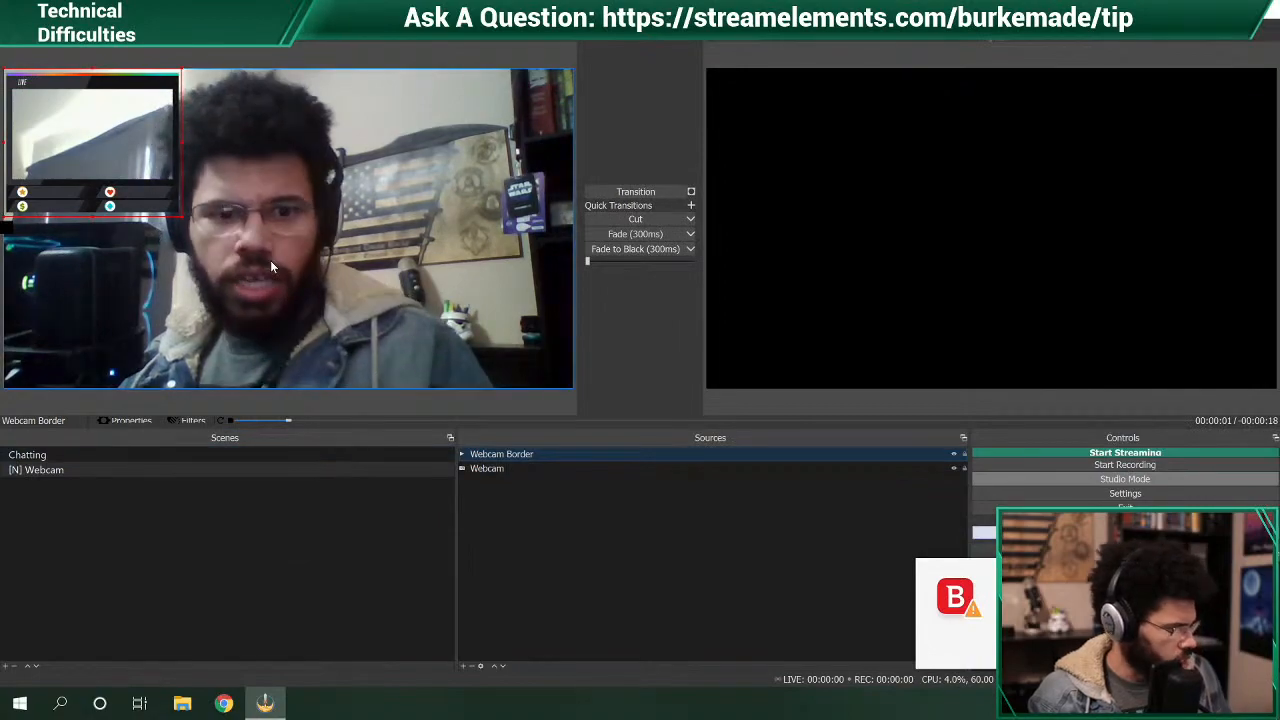
- Select the Chatting scene and restart Studio Mode to send that scene to the program output
left_click(43, 470)
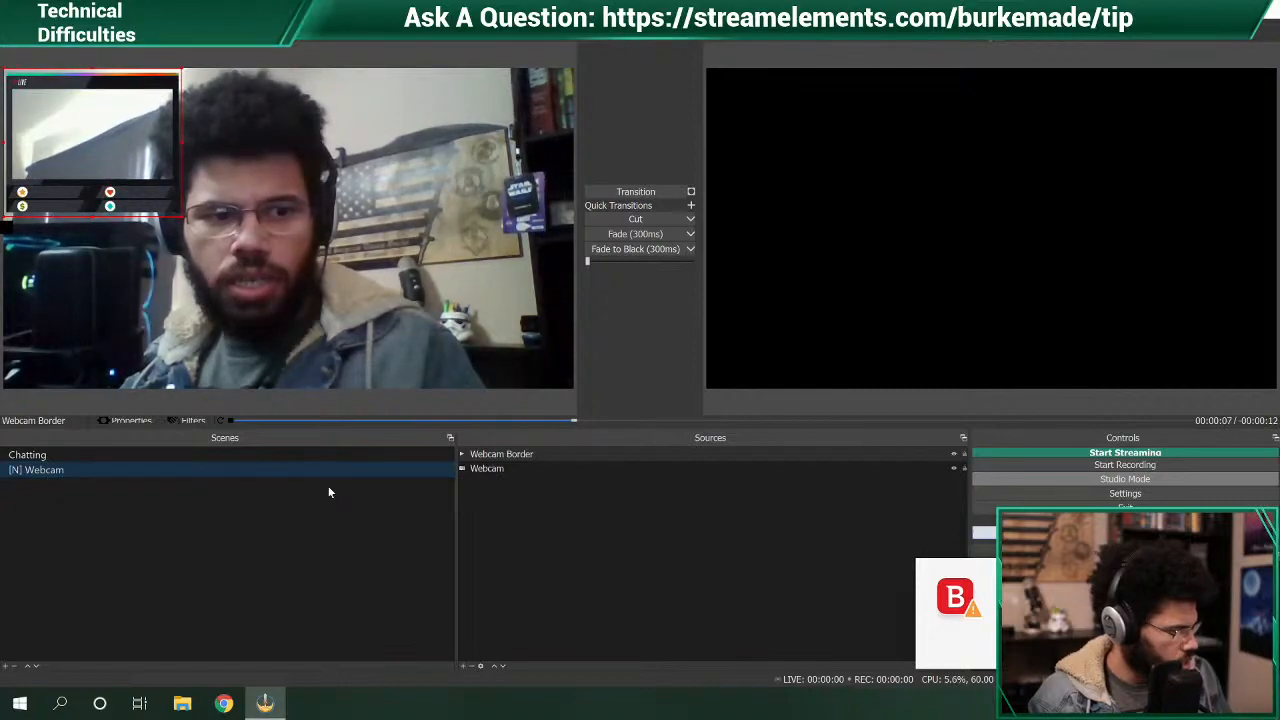
left_click(146, 454)
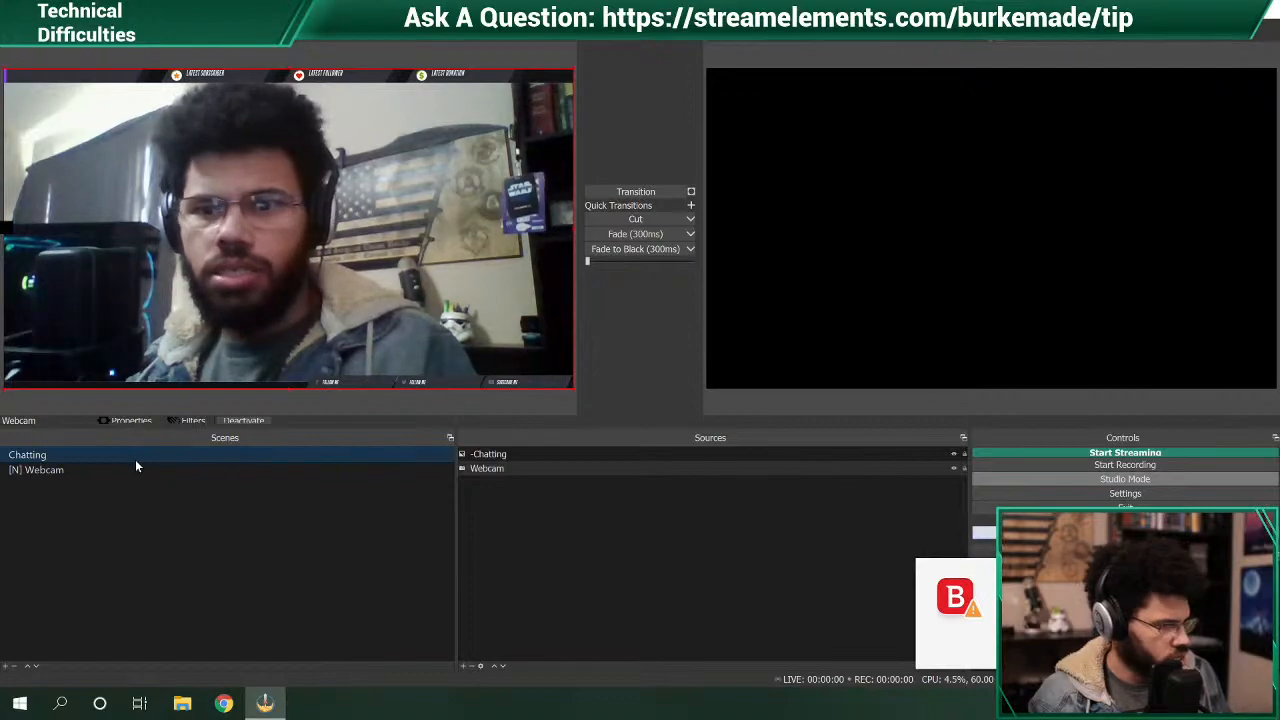
right_click(925, 292)
mouse_move(965, 304)
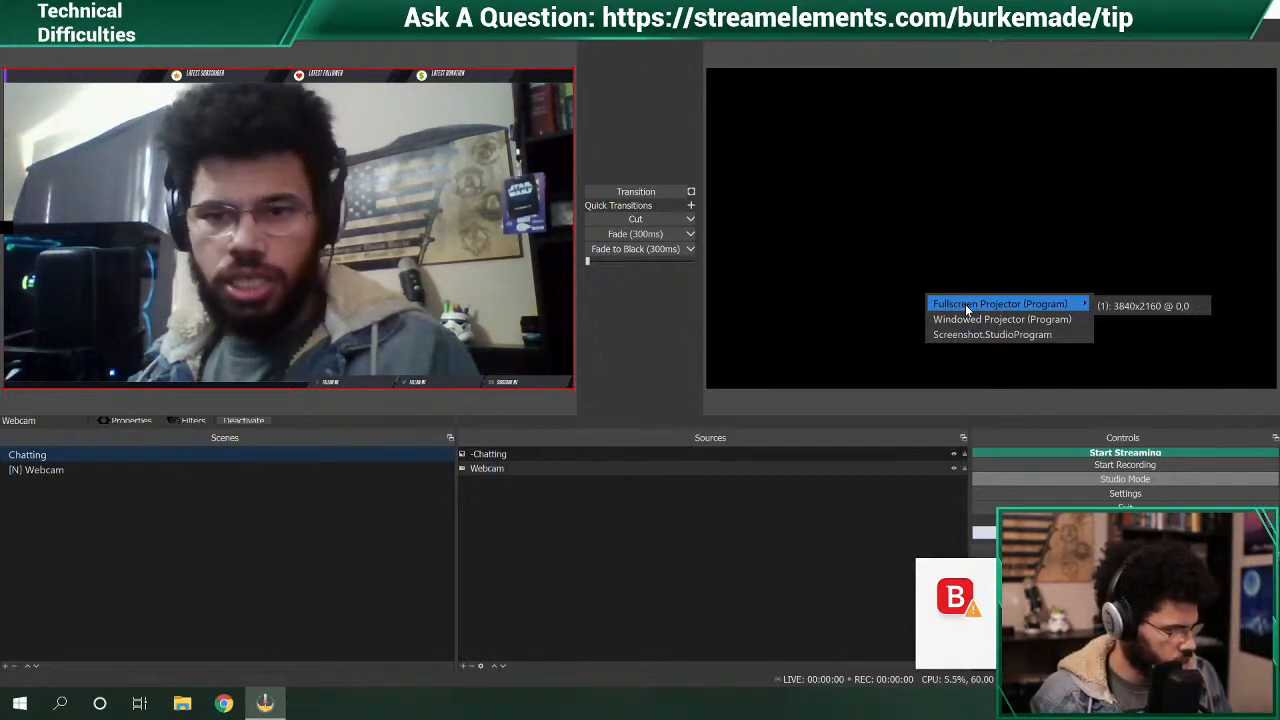
left_click(802, 531)
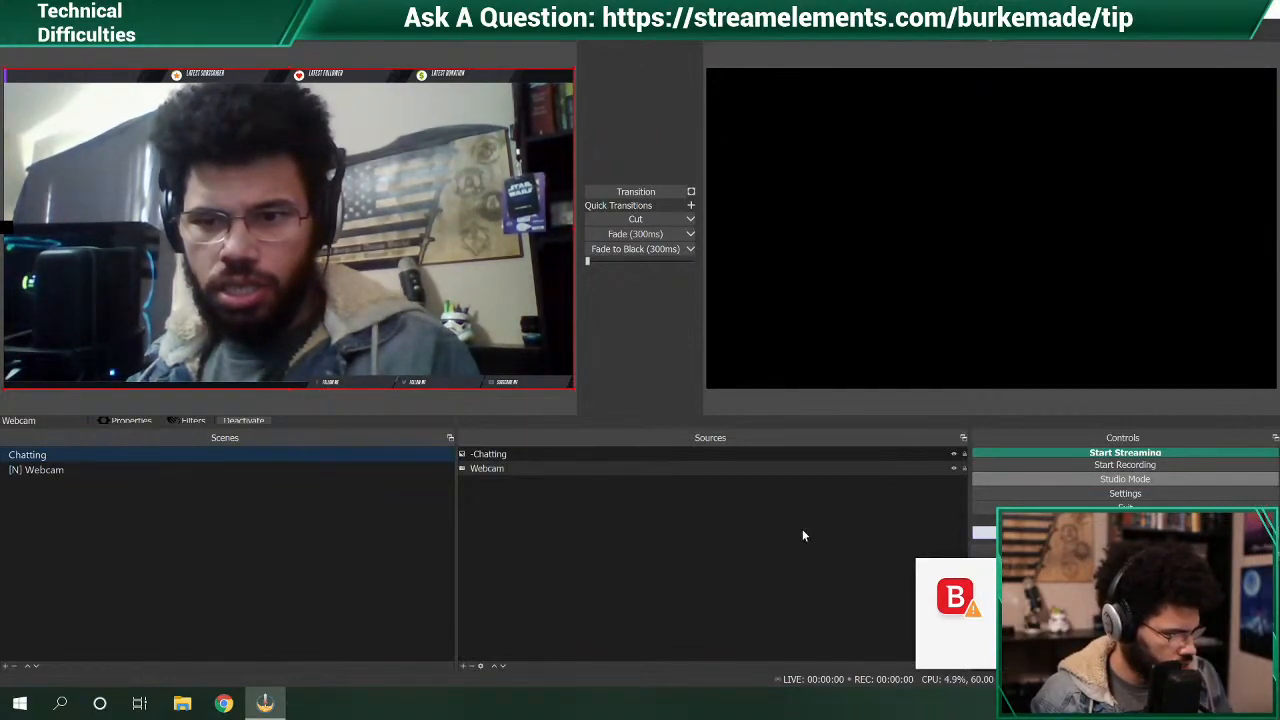
left_click(803, 535)
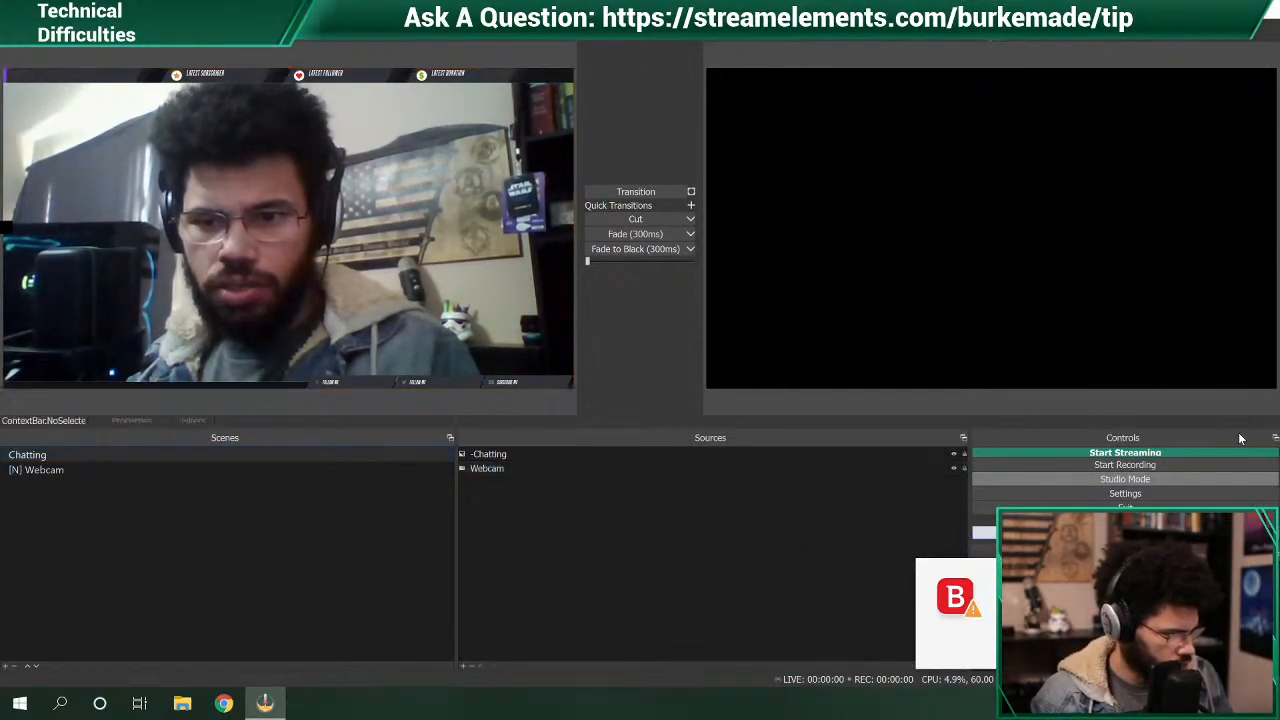
left_click(1153, 480)
left_click(1153, 480)
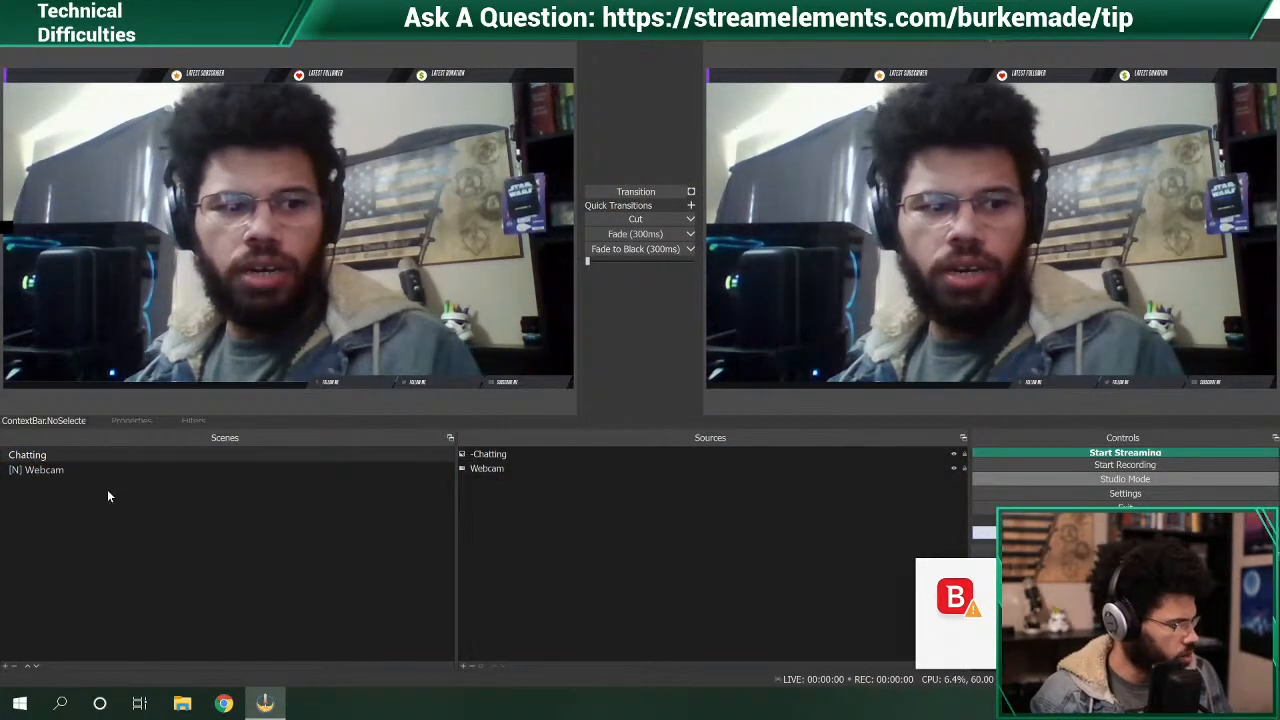
- Compare the [N] Webcam and Chatting scenes in the Studio Mode preview, and view the Webcam source's properties without changing them
left_click(111, 474)
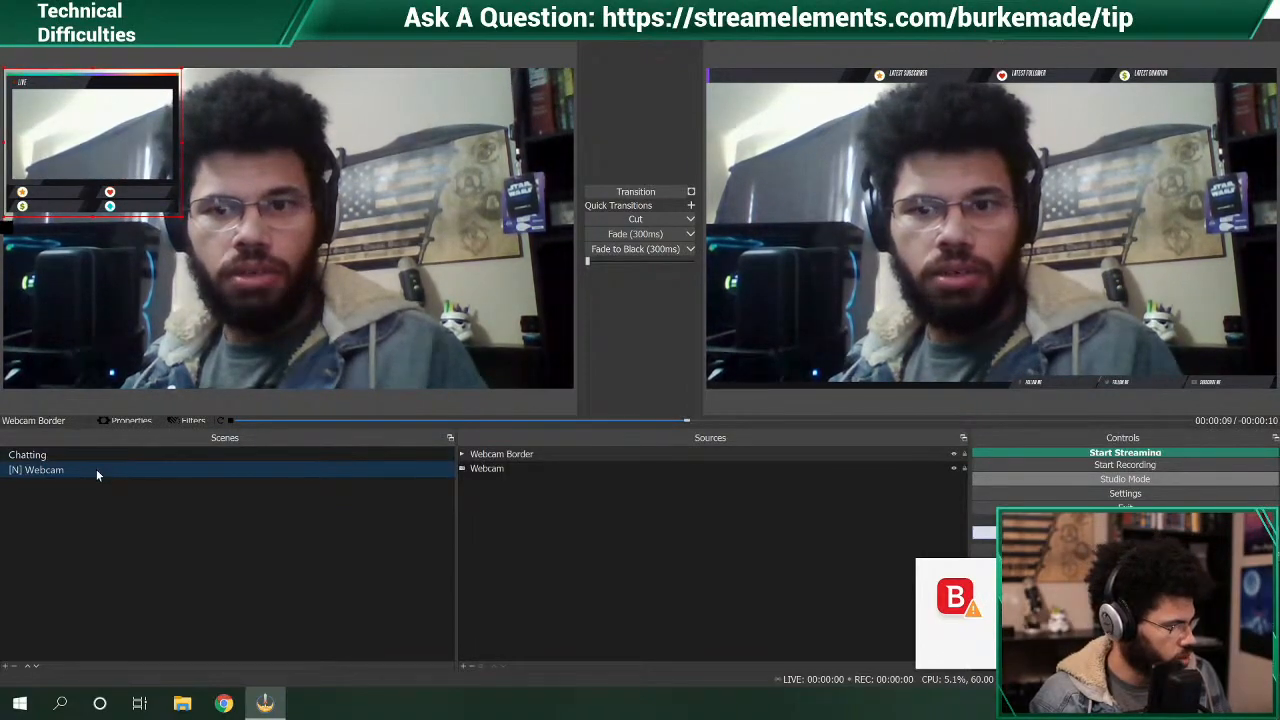
left_click(90, 458)
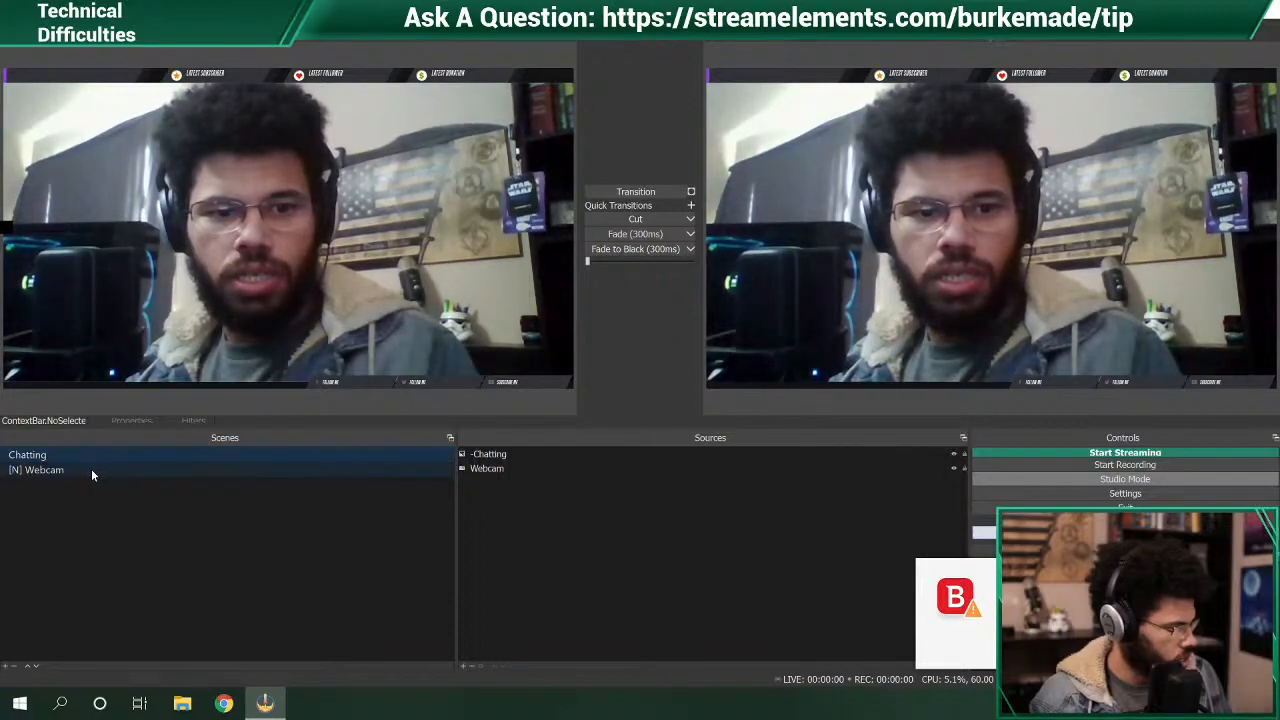
left_click(91, 469)
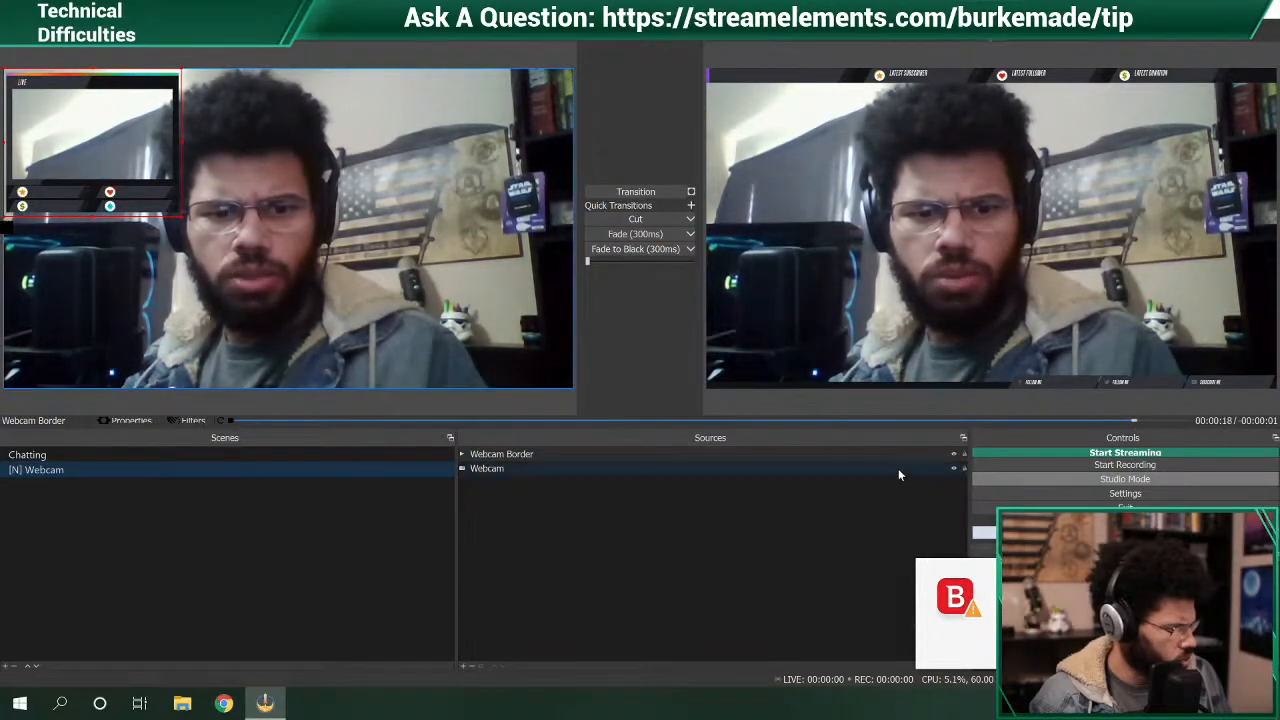
double_click(953, 470)
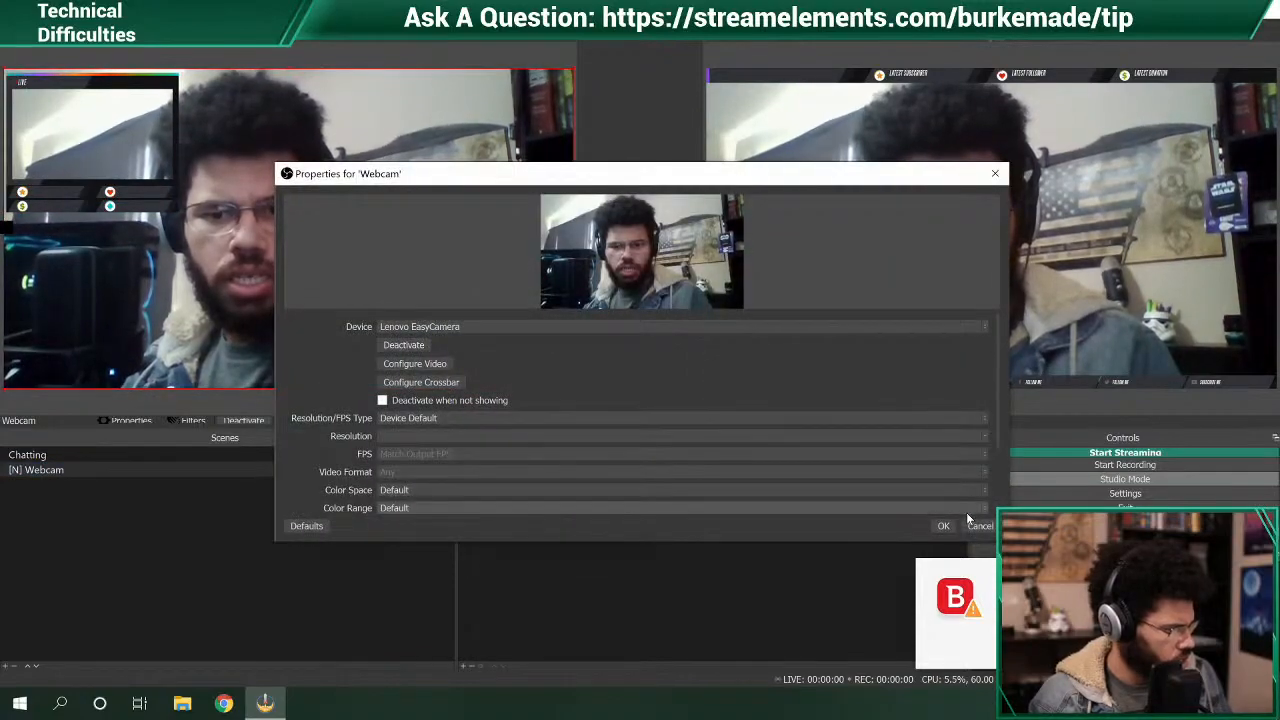
left_click(968, 523)
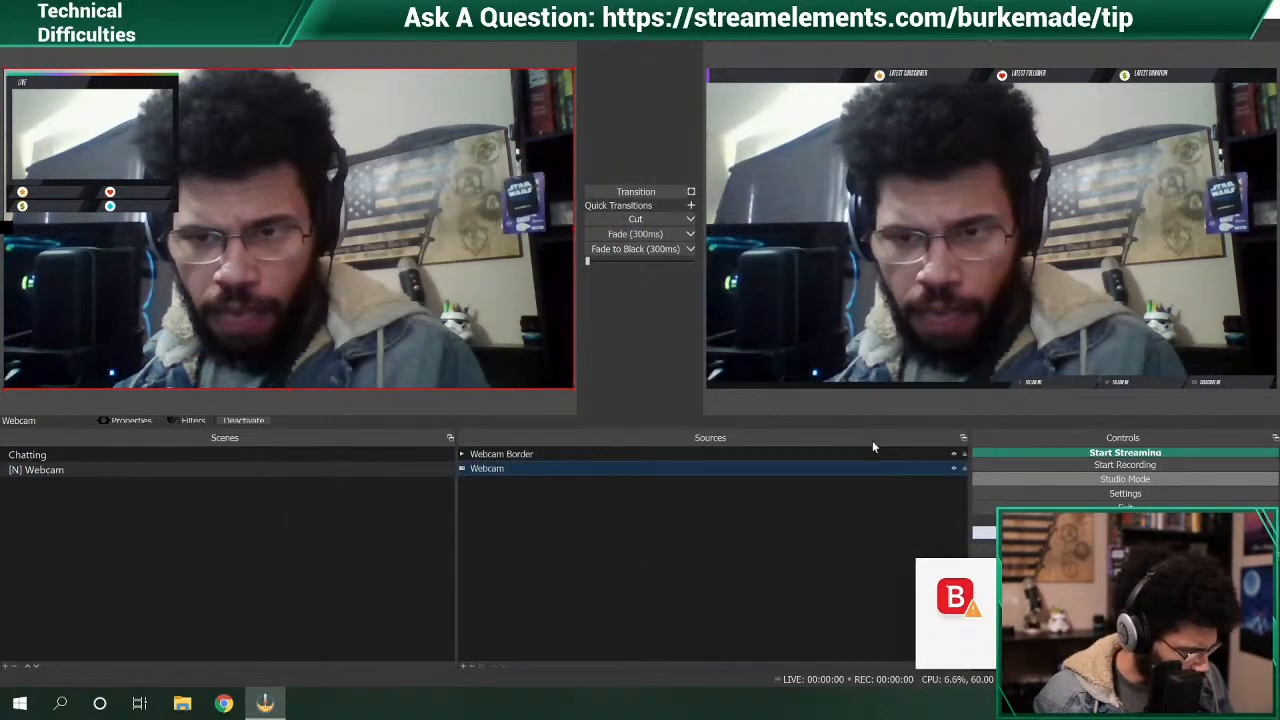
- Turn off Studio Mode and switch to the [N] Webcam scene
left_click(1143, 481)
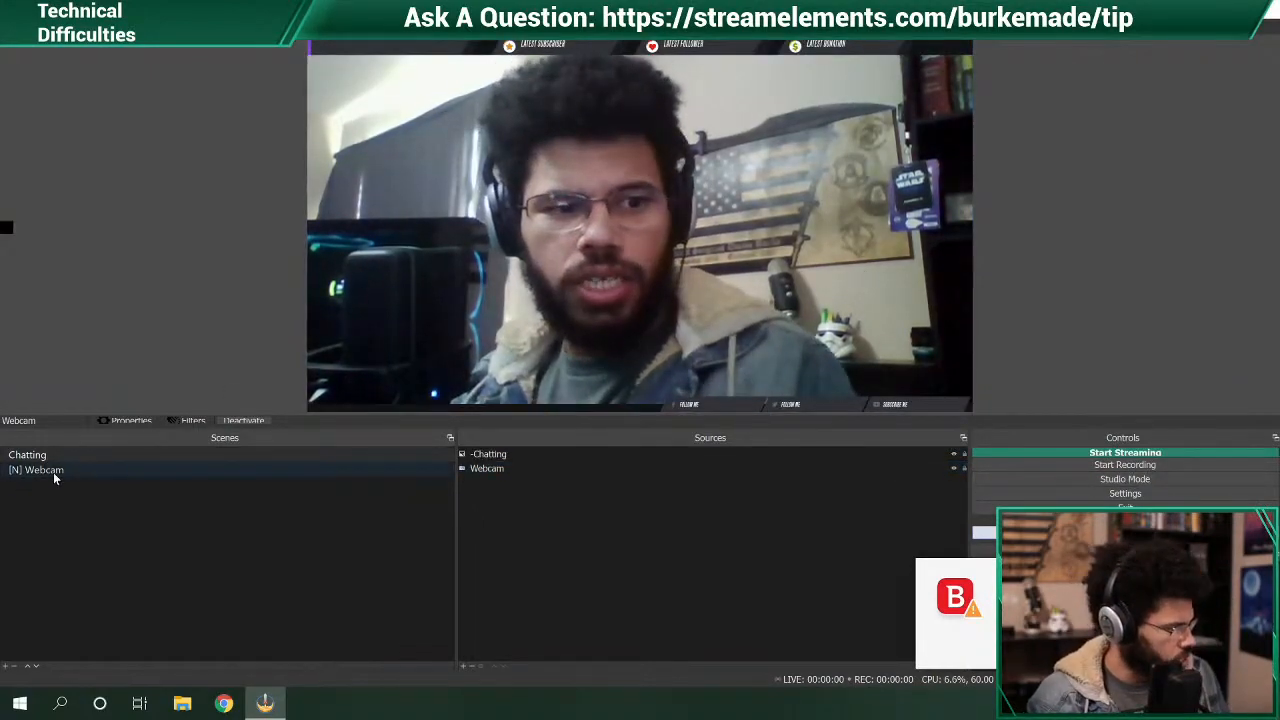
left_click(53, 478)
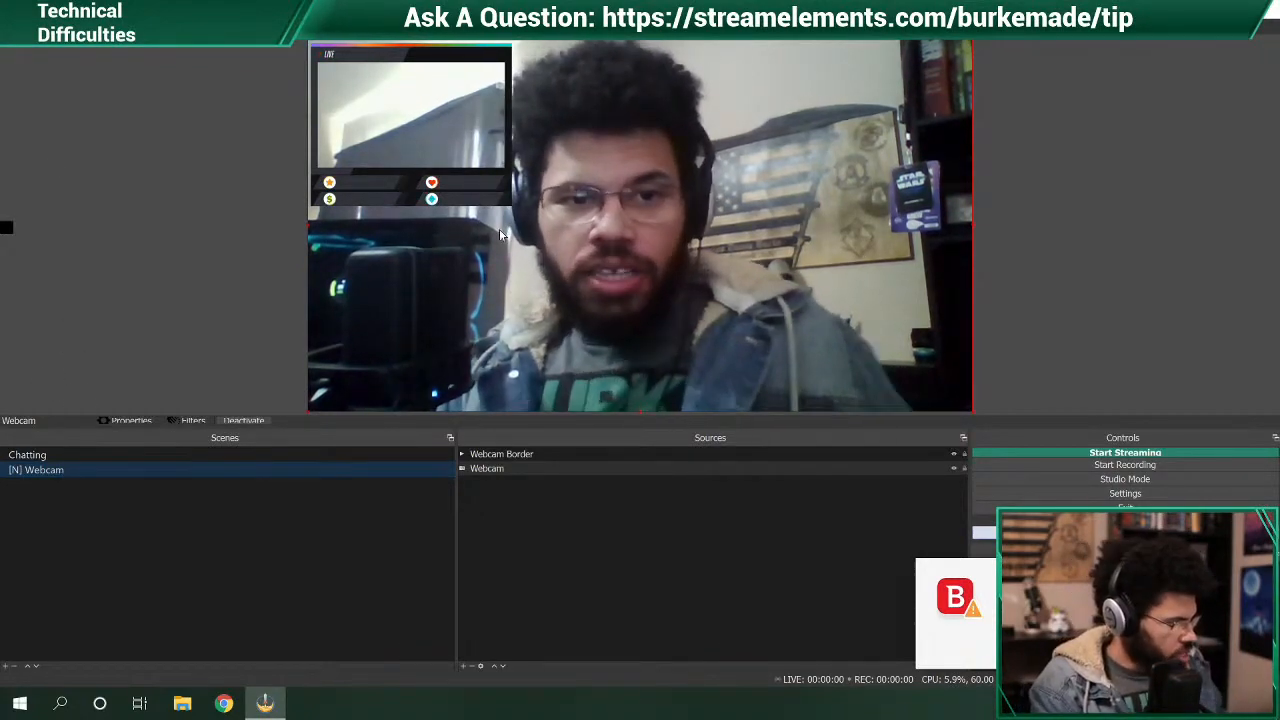
- Fit the Webcam Border to the screen, try resizing it from its corner, and reset its transform
left_click(430, 180)
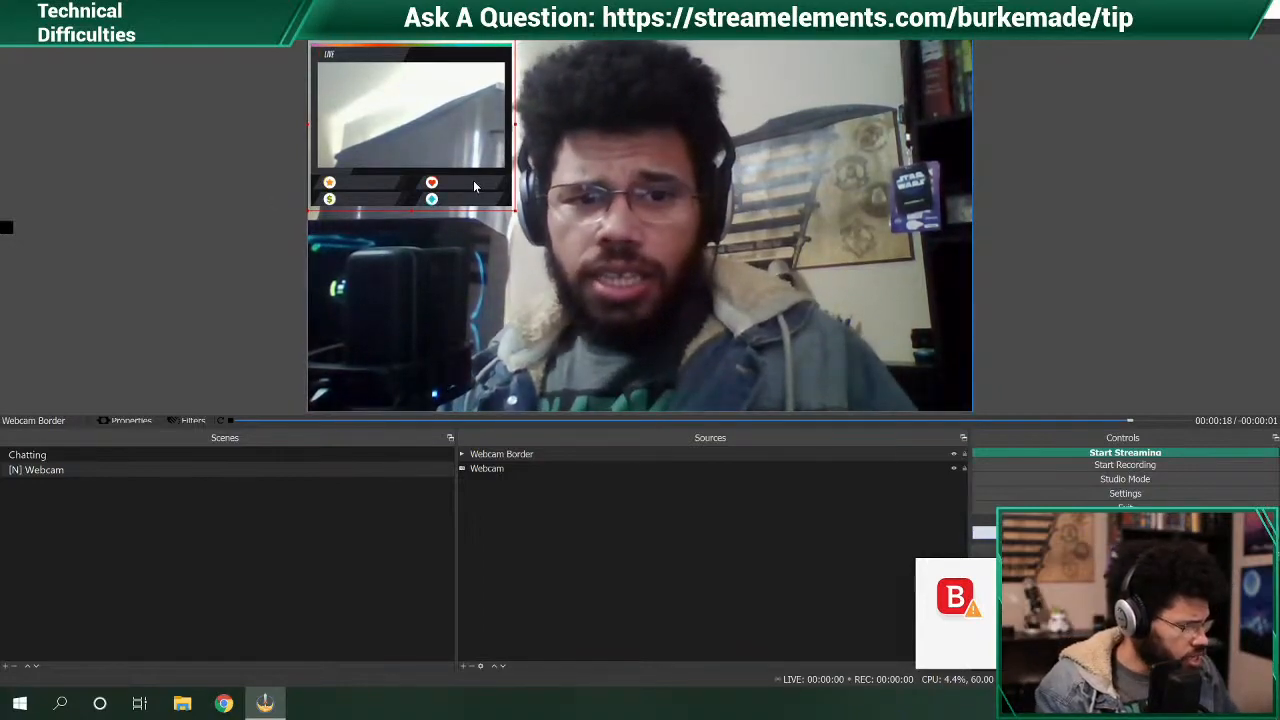
right_click(474, 186)
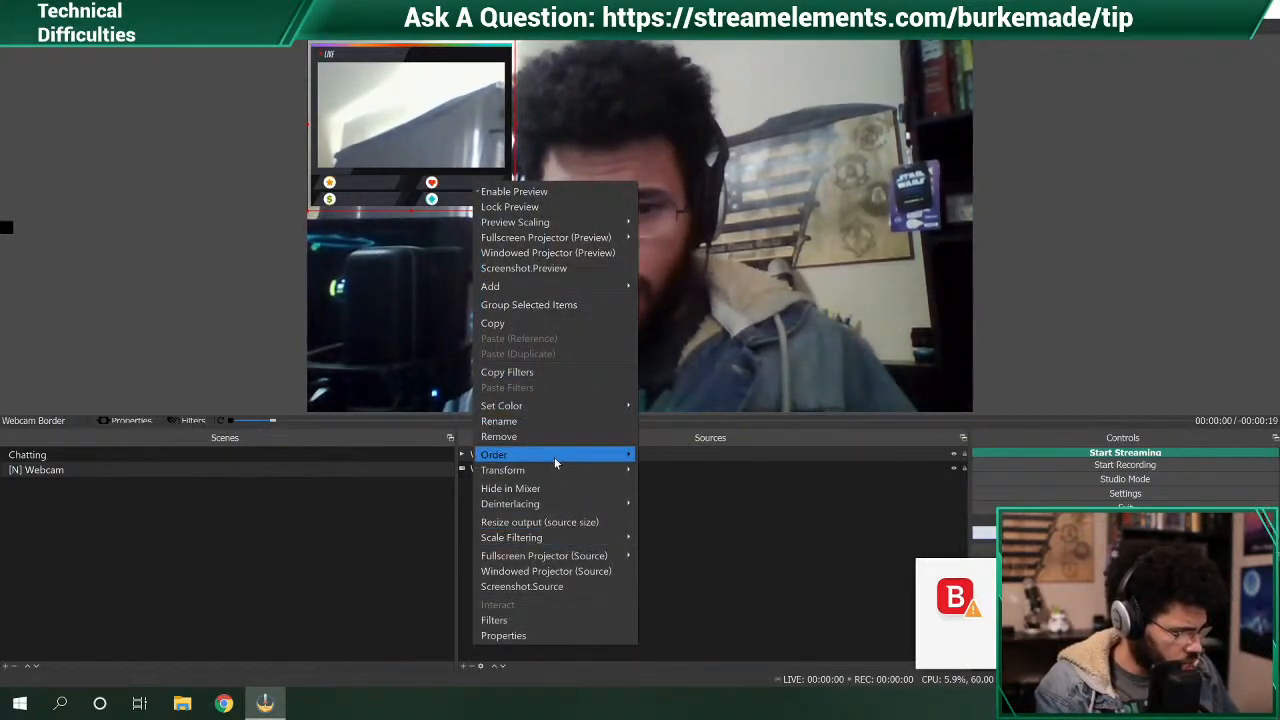
mouse_move(553, 476)
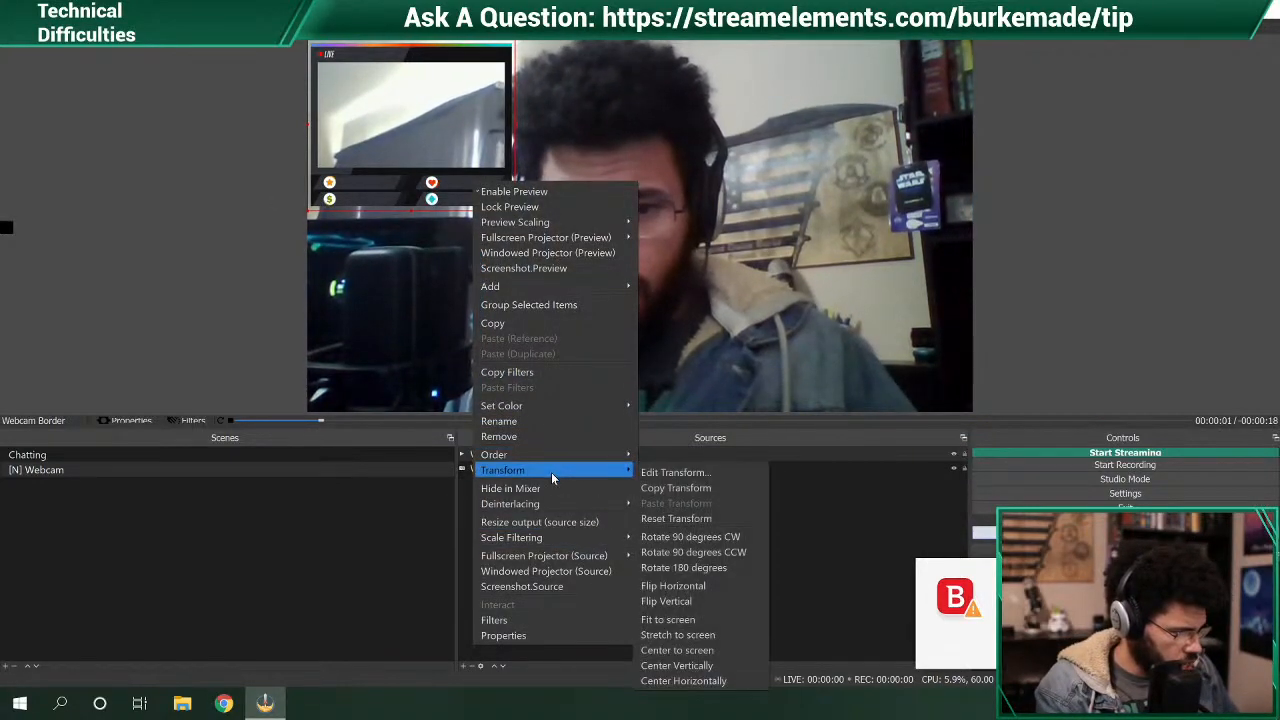
left_click(692, 619)
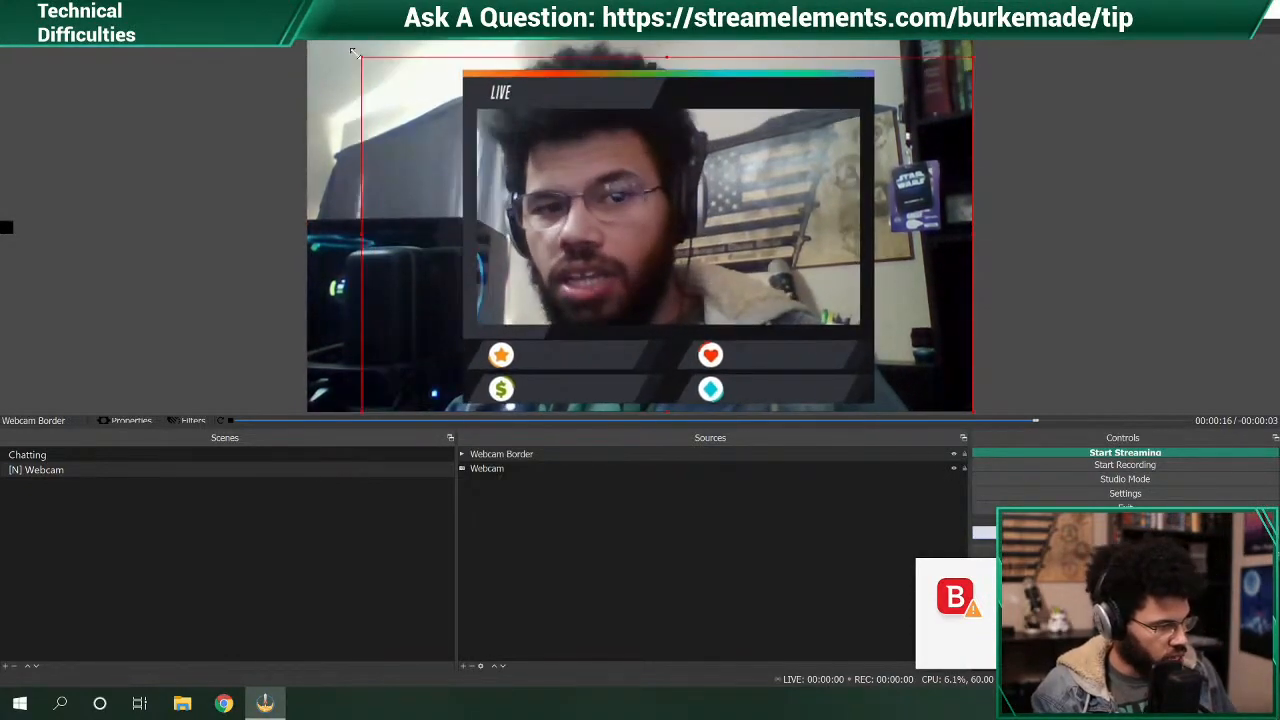
right_click(555, 170)
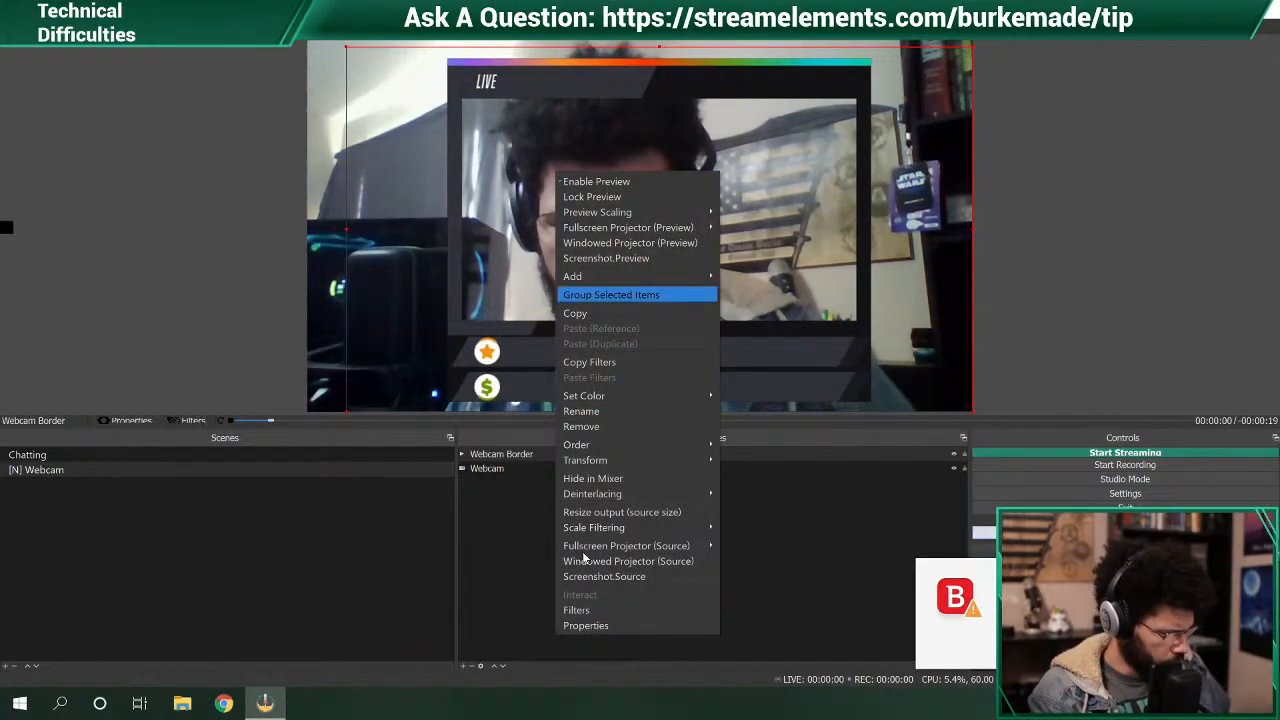
mouse_move(658, 448)
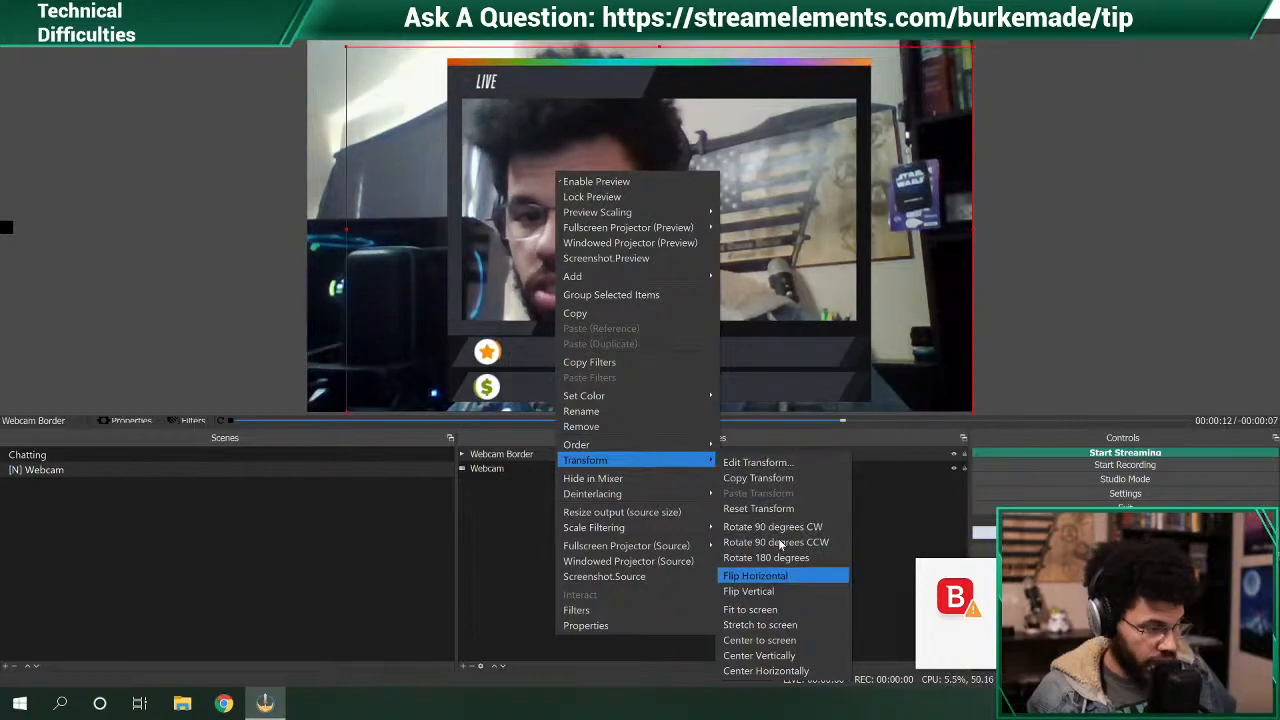
left_click(762, 509)
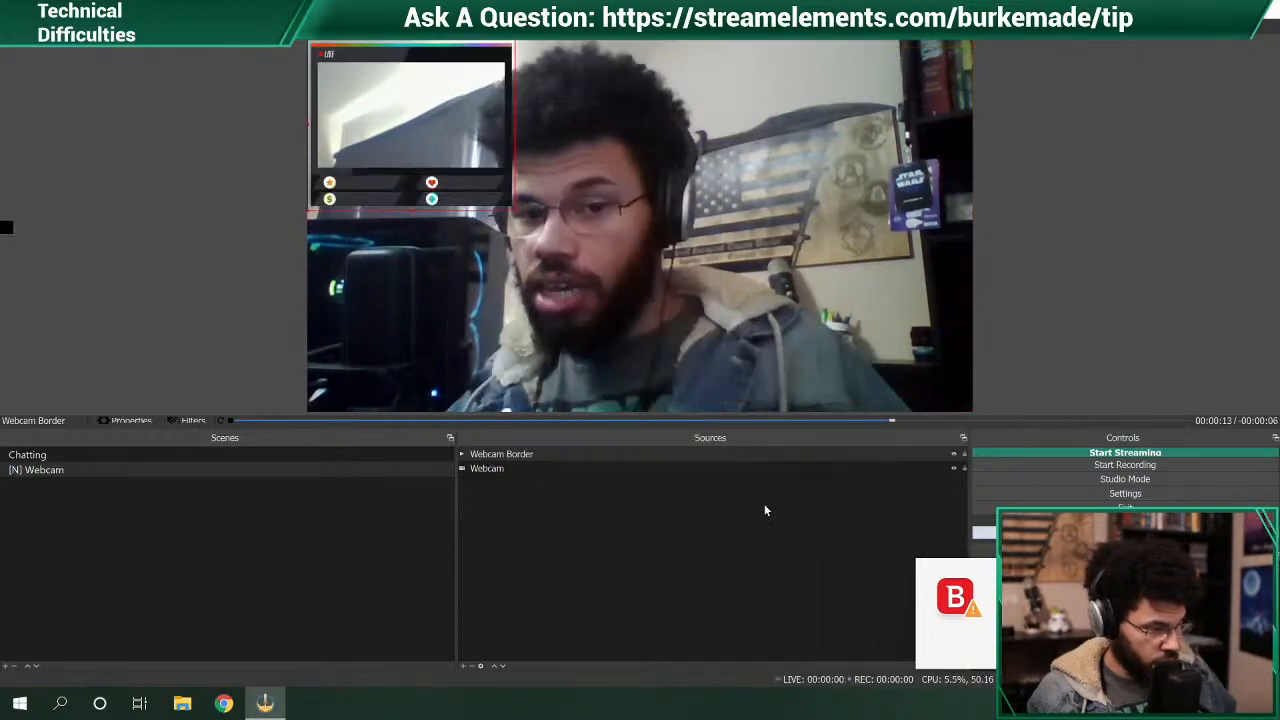
- Fit the Webcam Border source to the screen in the [N] Webcam scene
right_click(462, 191)
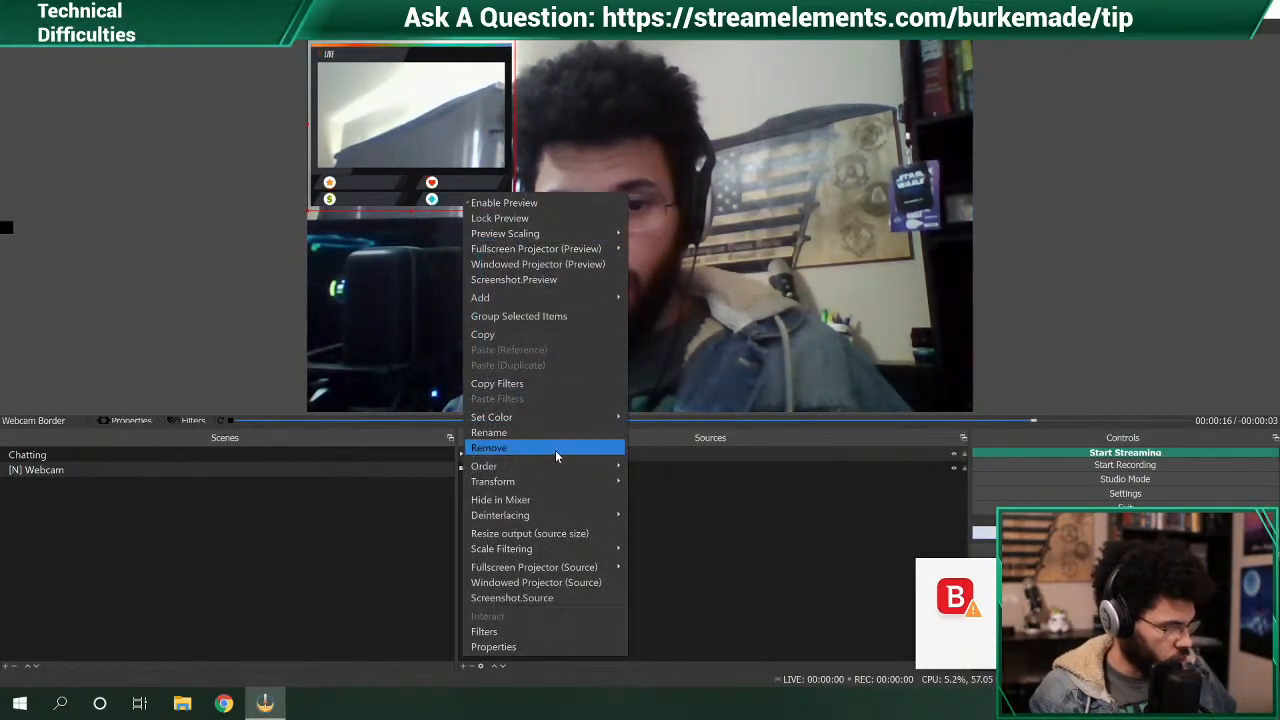
mouse_move(548, 483)
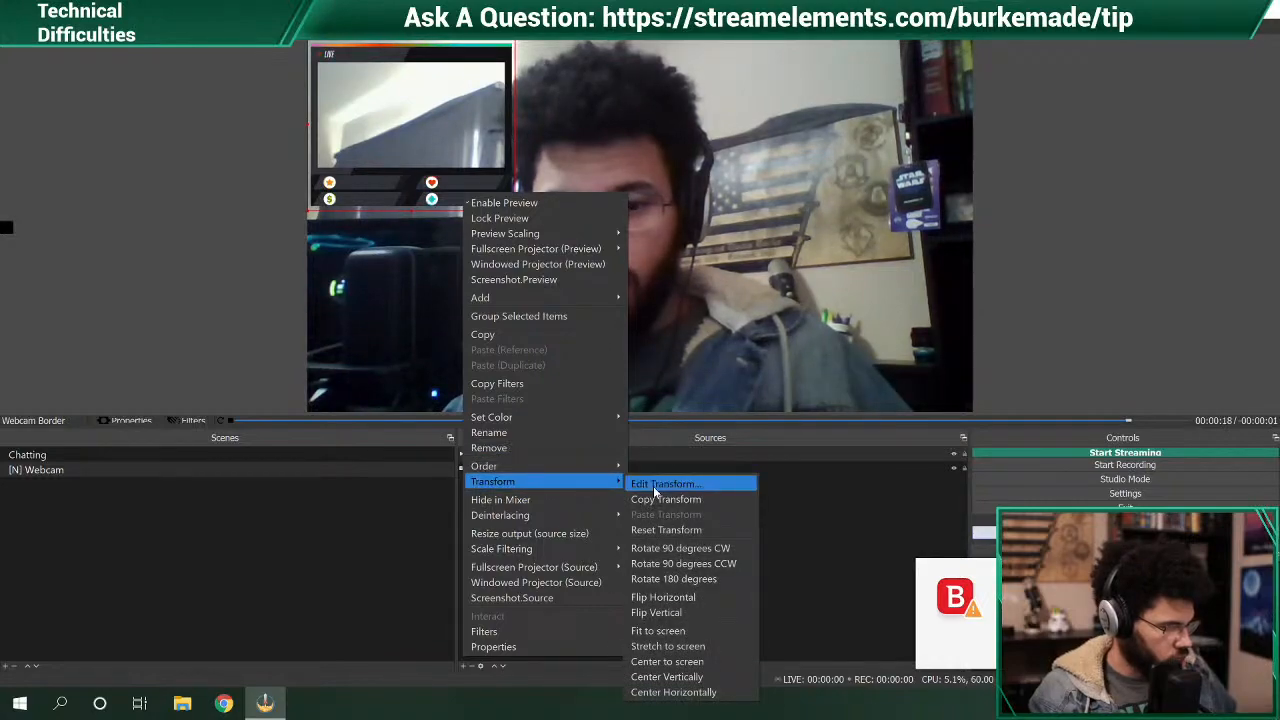
left_click(676, 632)
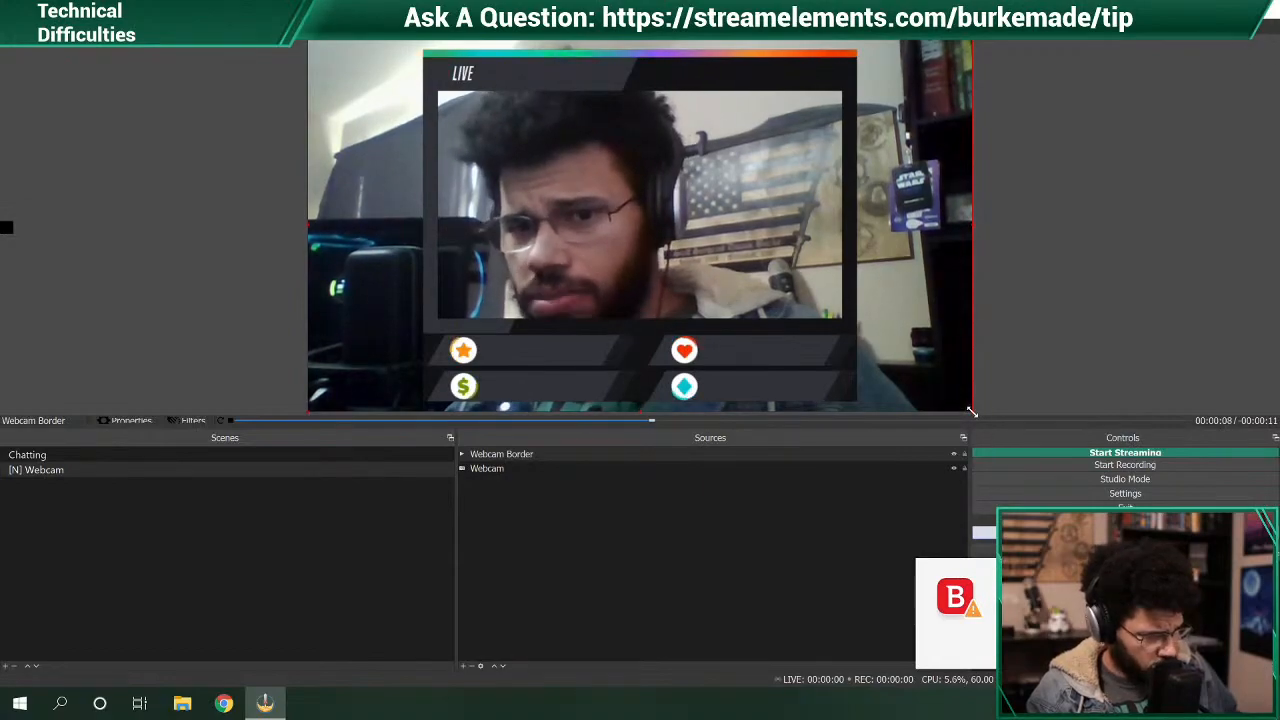
mouse_move(968, 410)
left_mouse_down()
mouse_move(860, 345)
mouse_move(976, 416)
left_mouse_up()
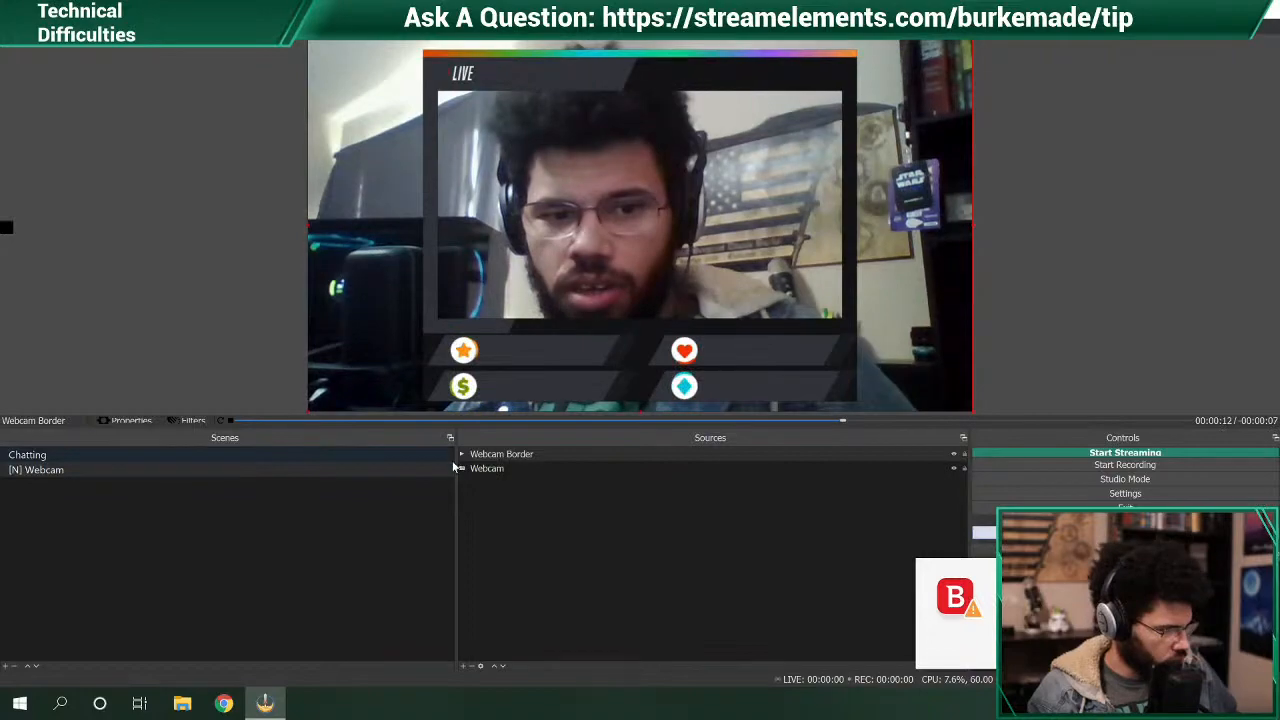
- Scale down the Webcam source and position it so it fills the picture opening of the Webcam Border
left_click(487, 468)
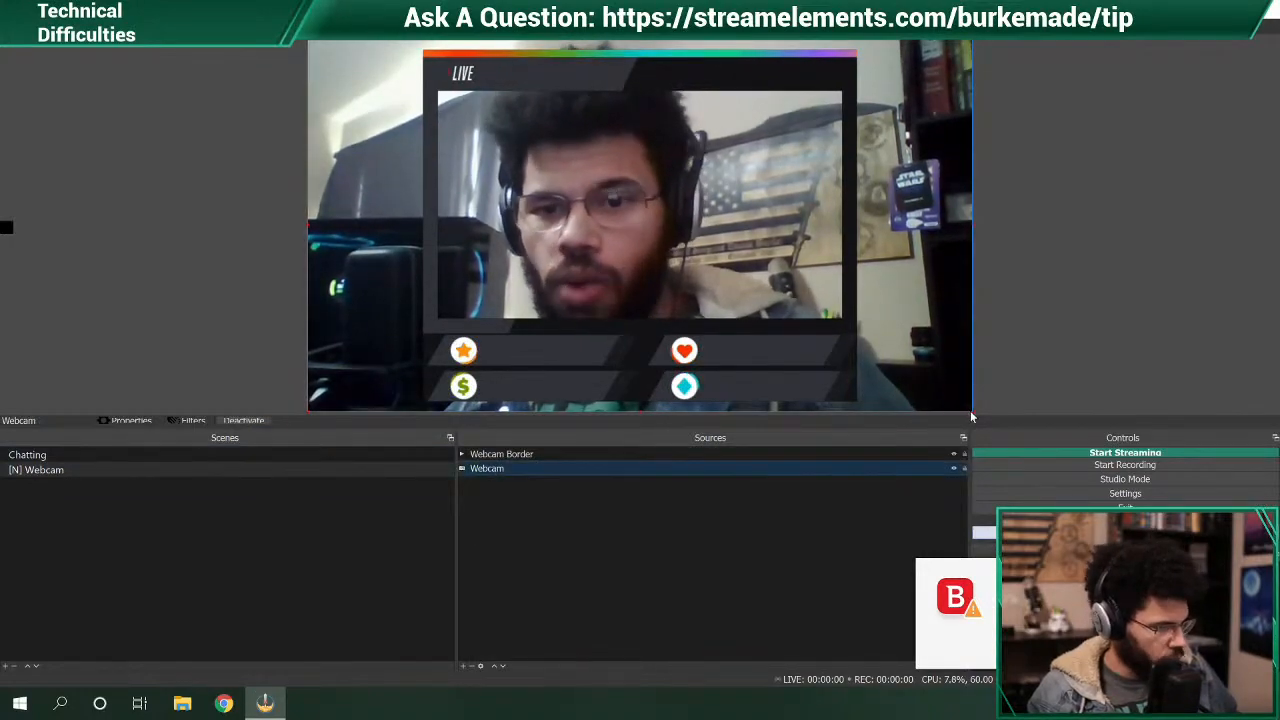
left_click_drag(970, 410, 657, 287)
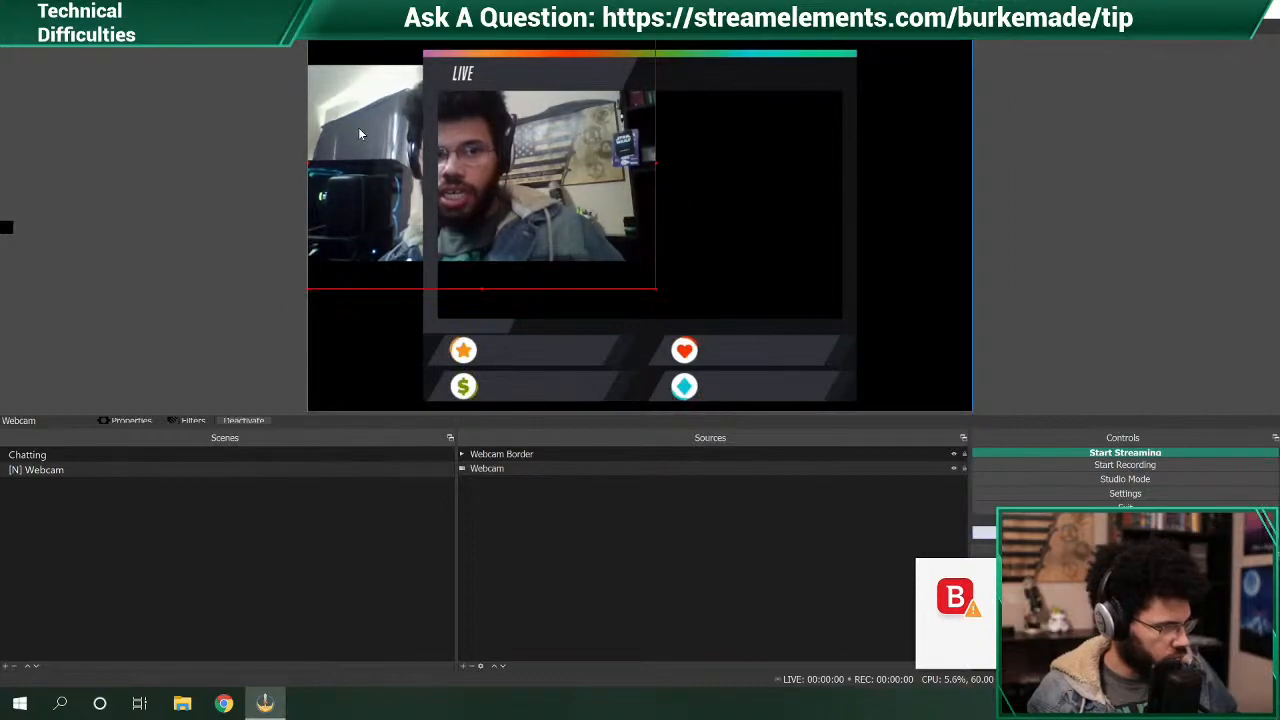
left_click_drag(360, 133, 490, 154)
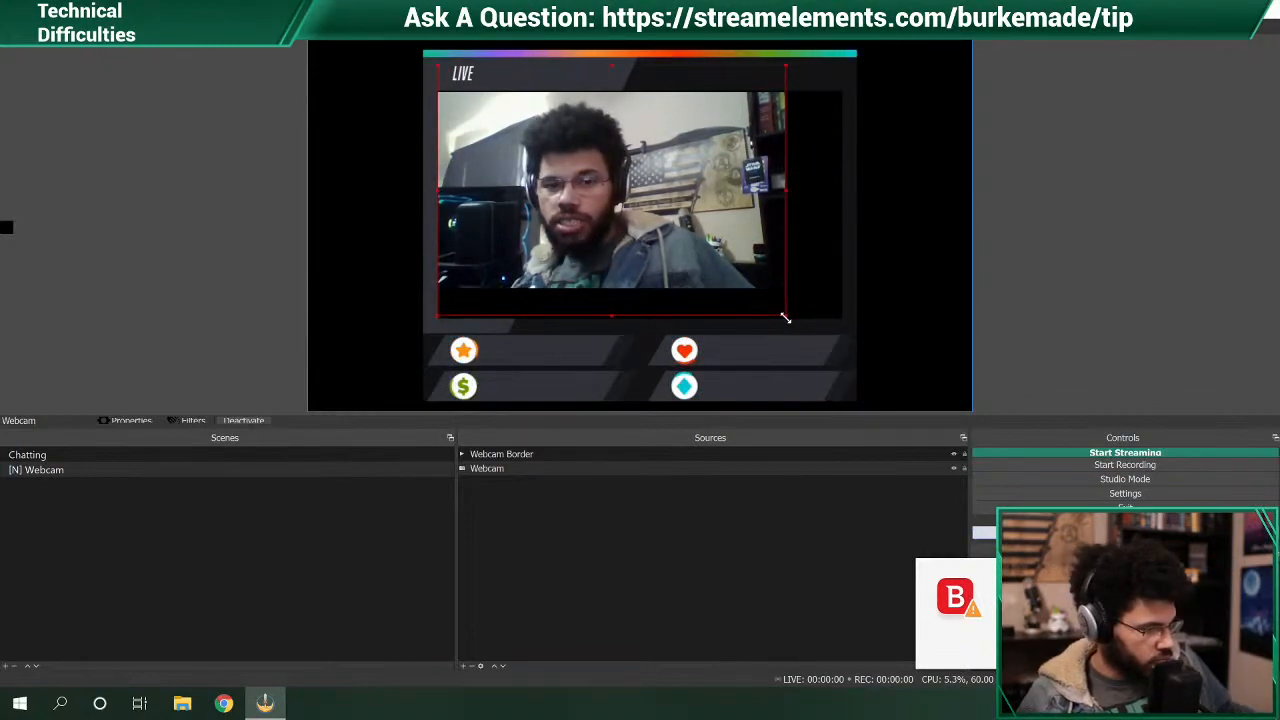
right_click(838, 337)
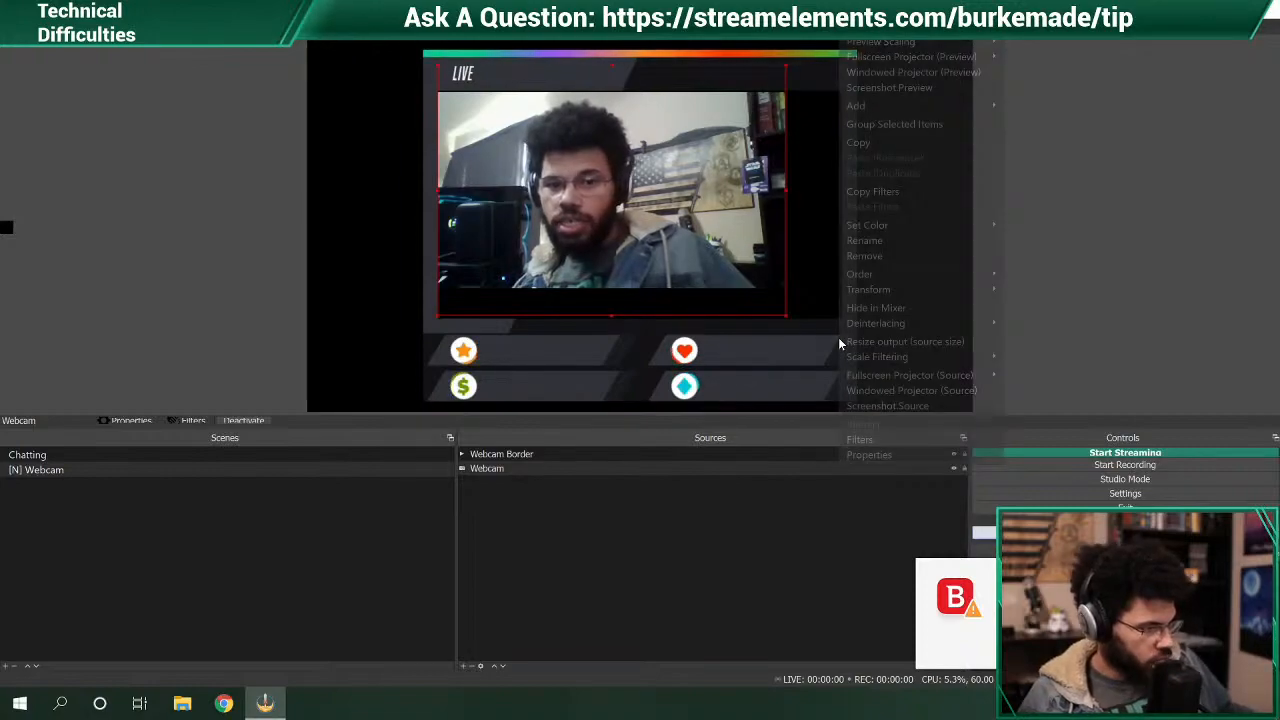
left_click(783, 321)
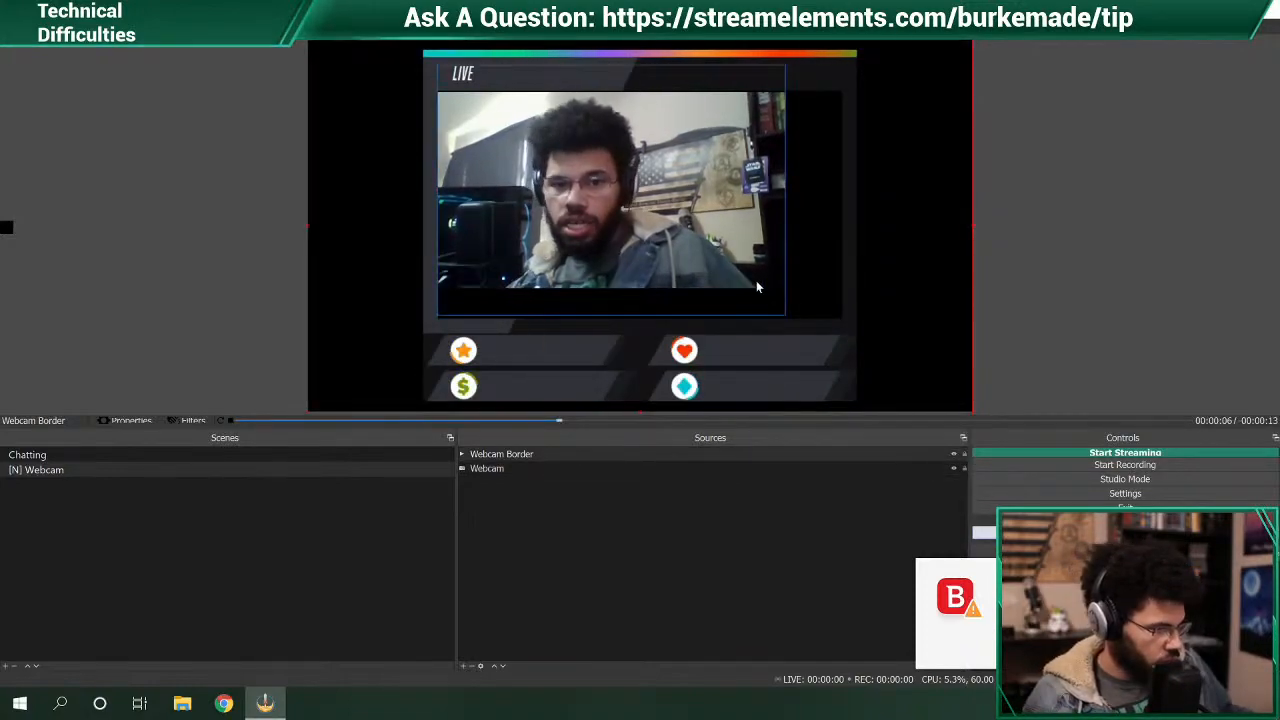
left_click_drag(784, 317, 857, 357)
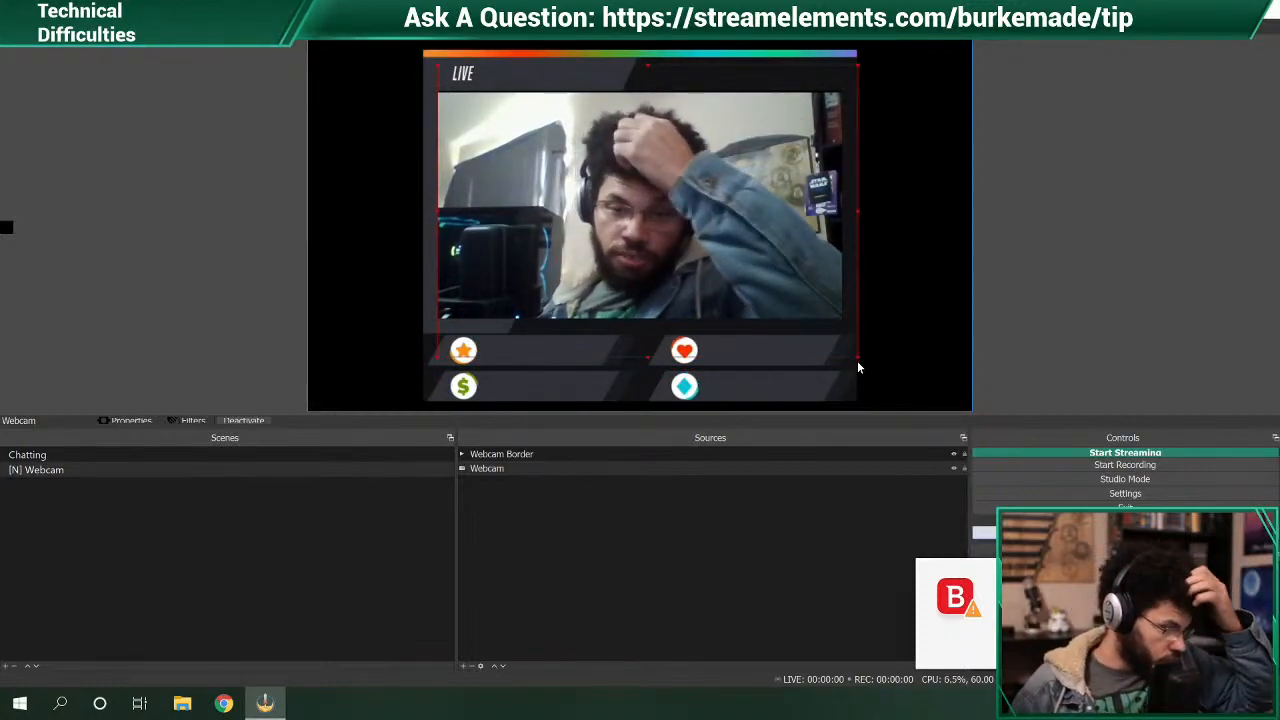
left_click(1266, 273)
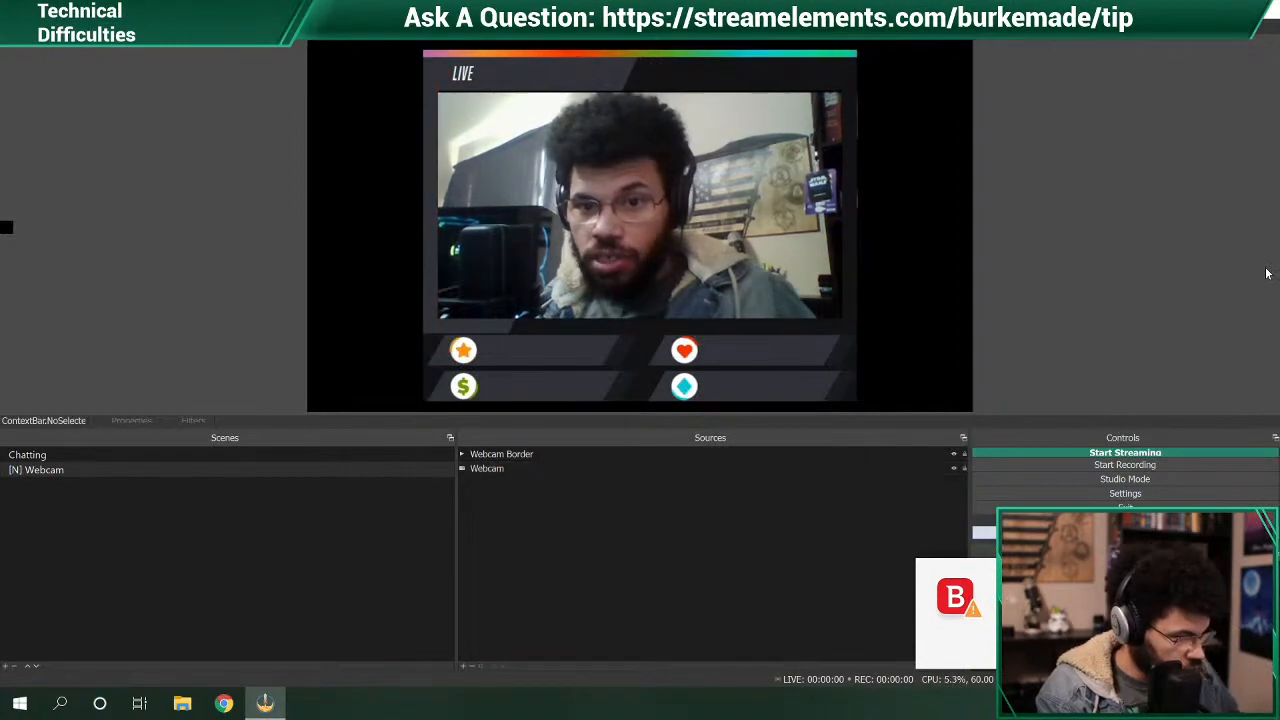
- Nudge the Webcam source within the border opening and narrow it slightly from its right edge
left_click(755, 239)
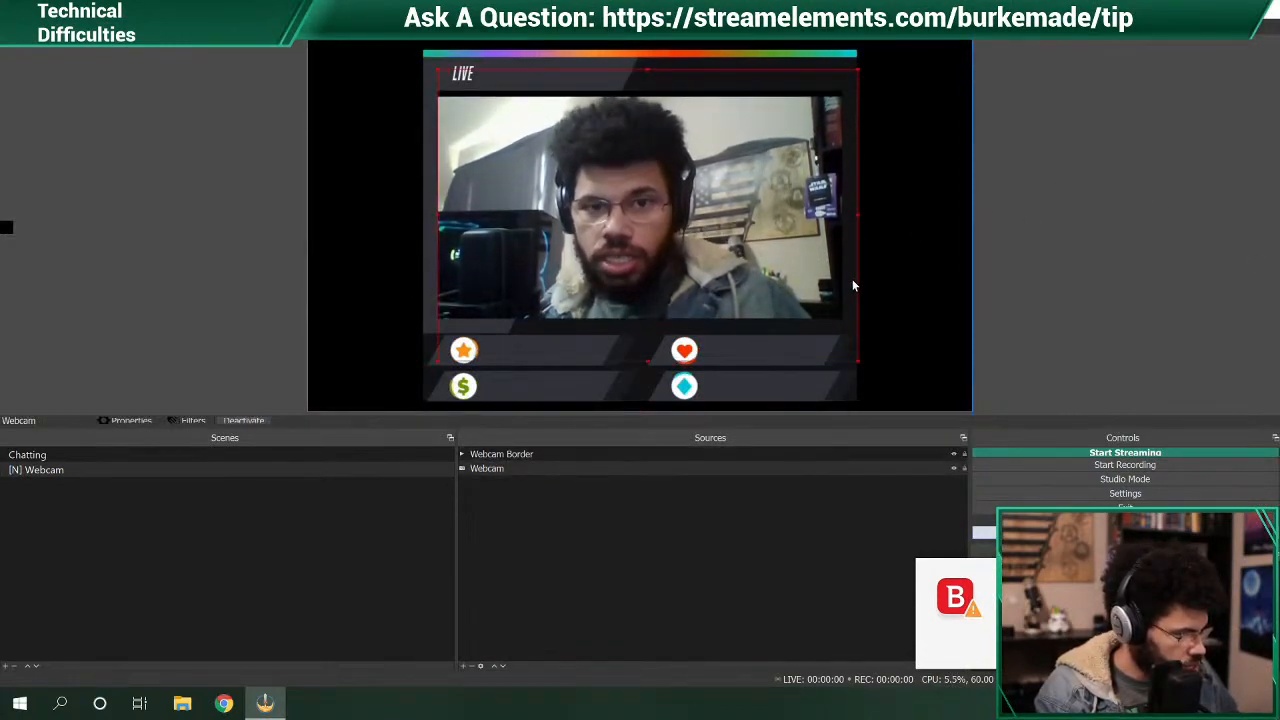
left_click_drag(717, 197, 701, 194)
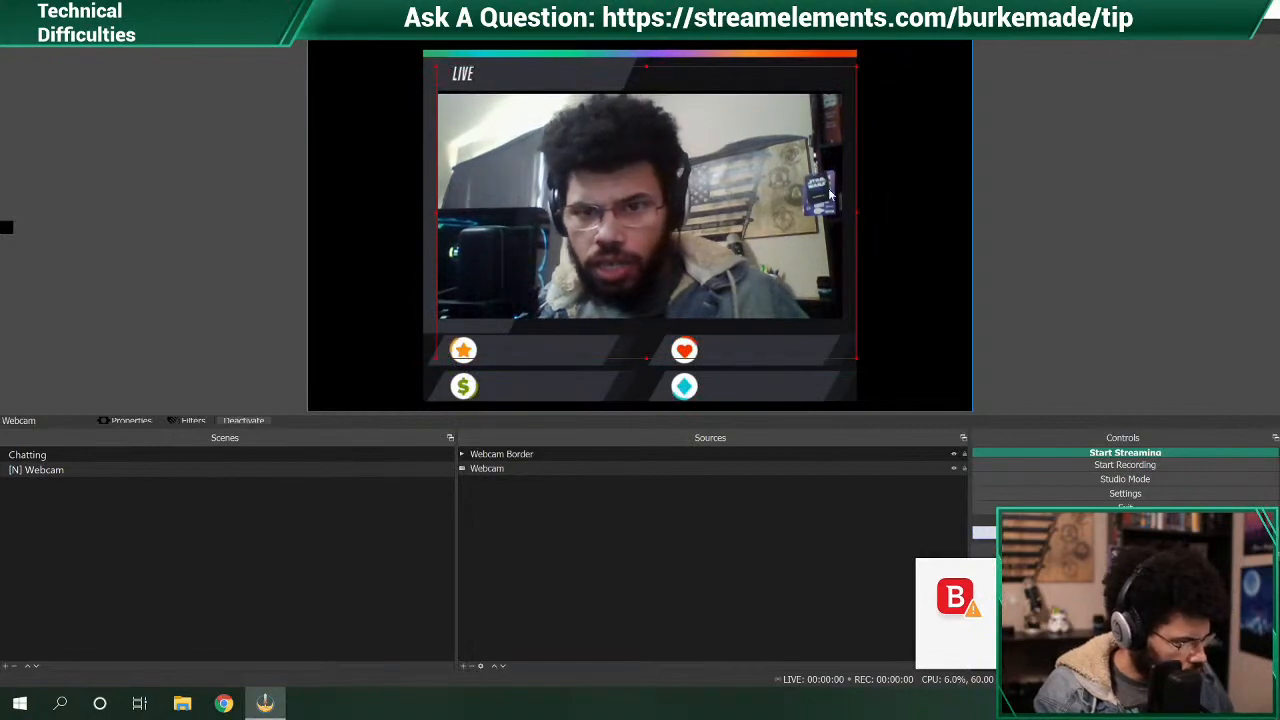
left_click(857, 210)
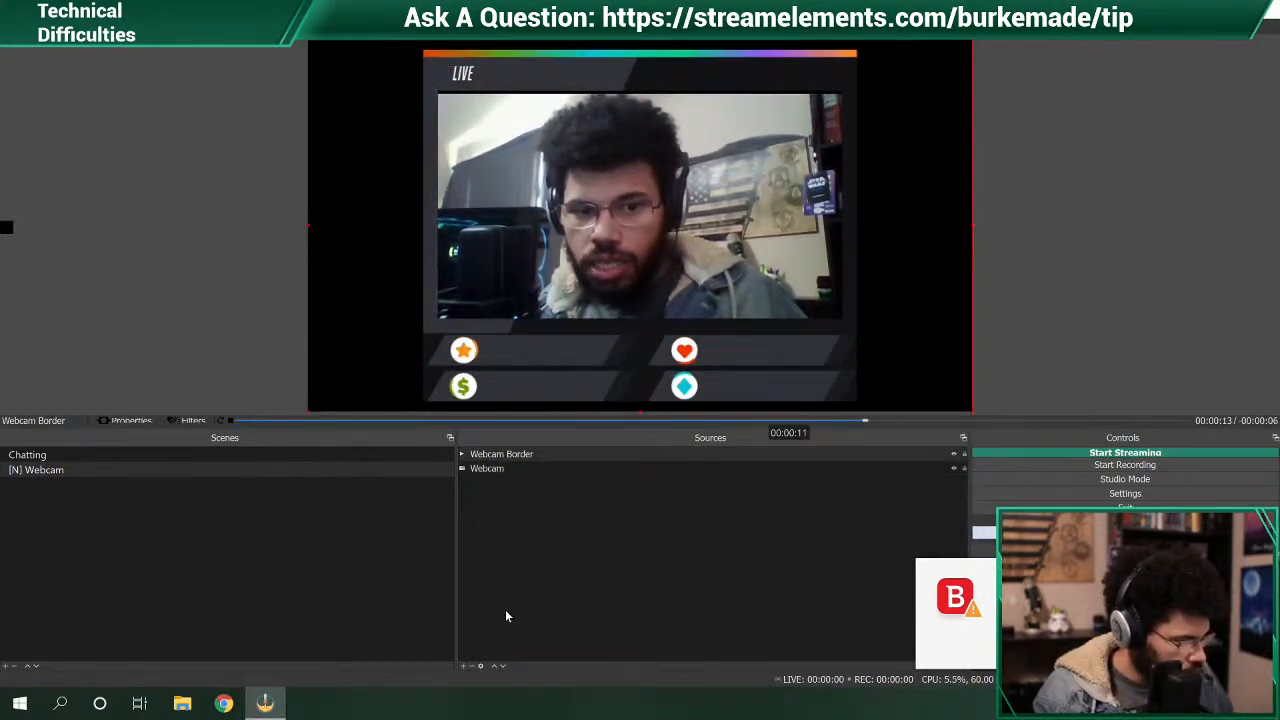
left_click(496, 472)
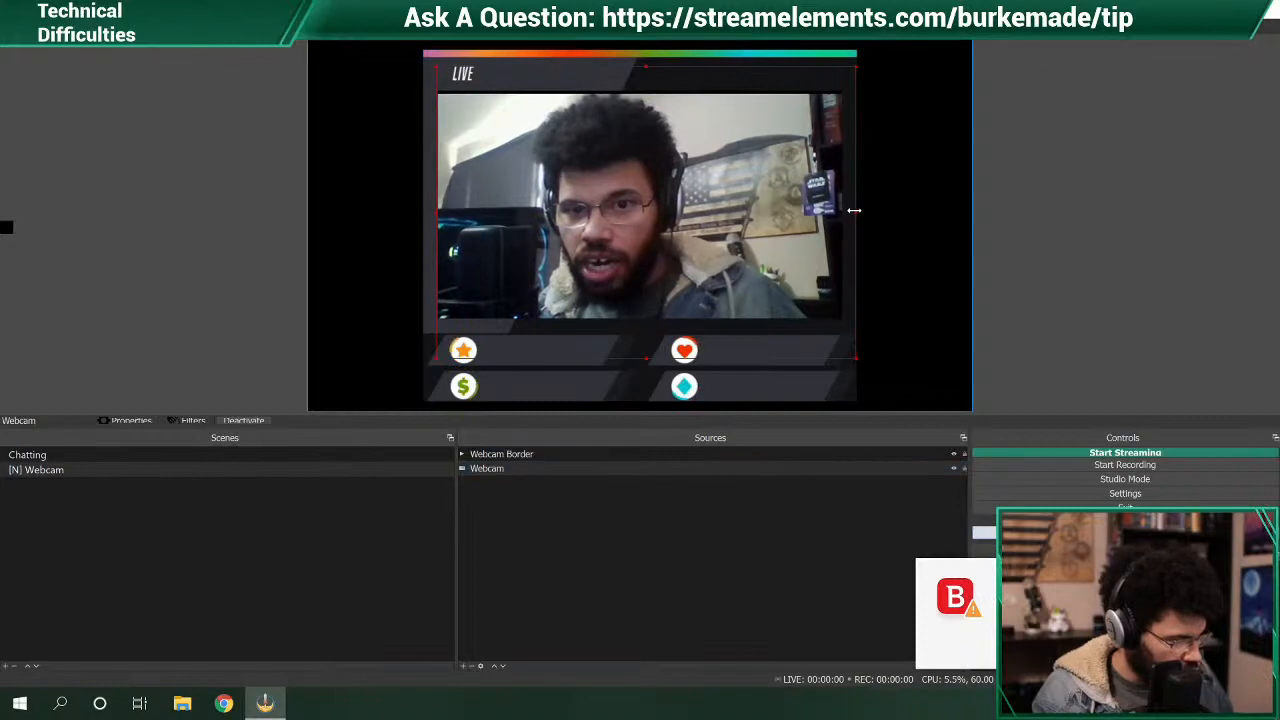
left_click_drag(855, 212, 850, 210)
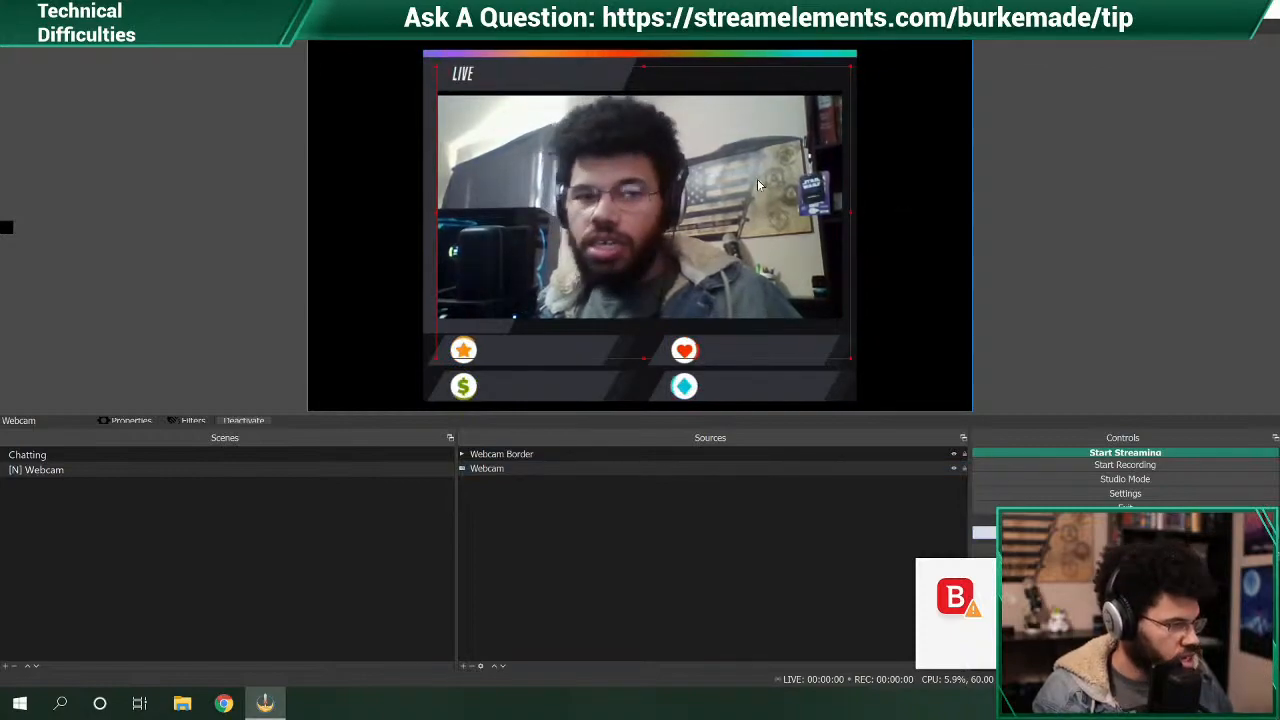
left_click(82, 236)
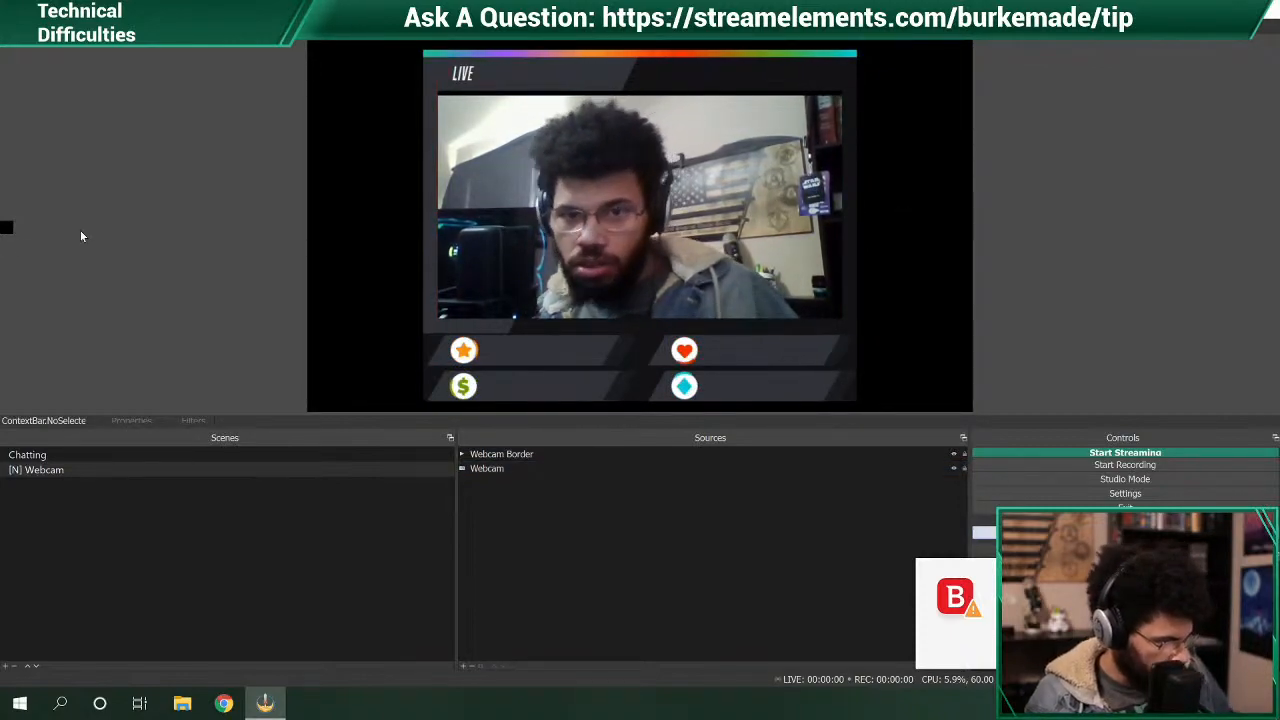
- Shift the Webcam Border slightly down and the Webcam source slightly up to refine their alignment
left_click(533, 257)
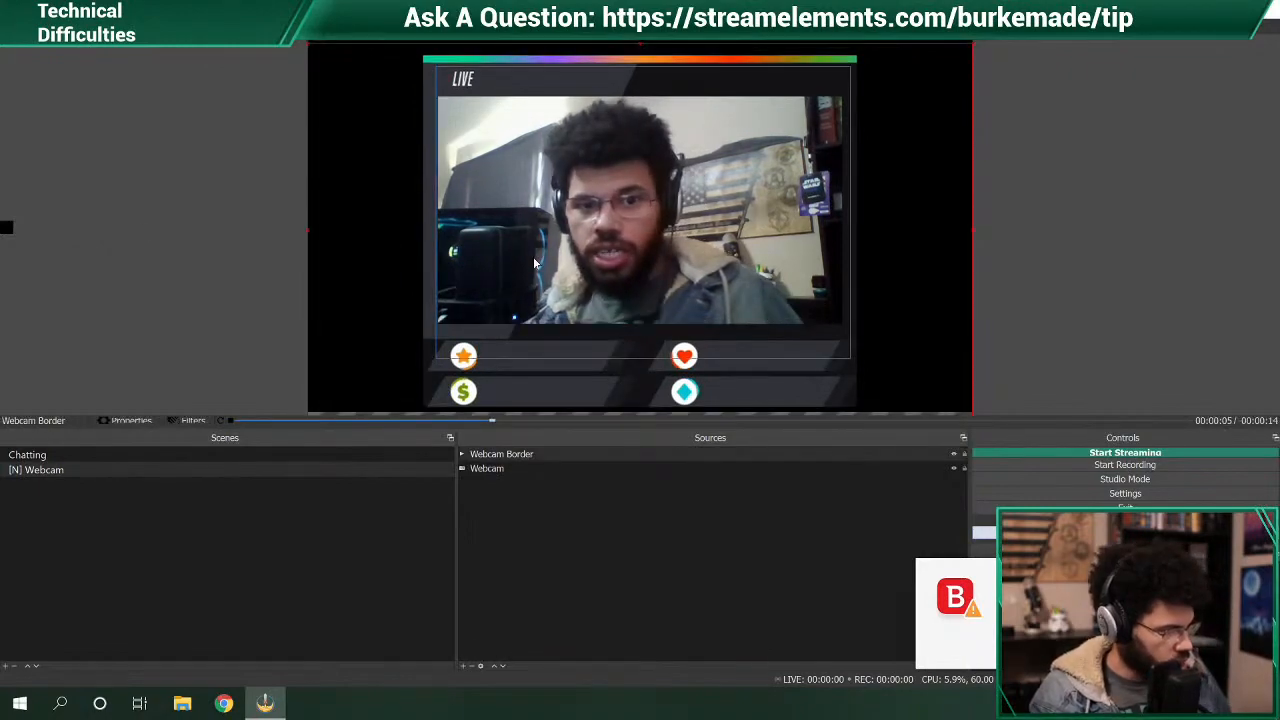
left_click(608, 297)
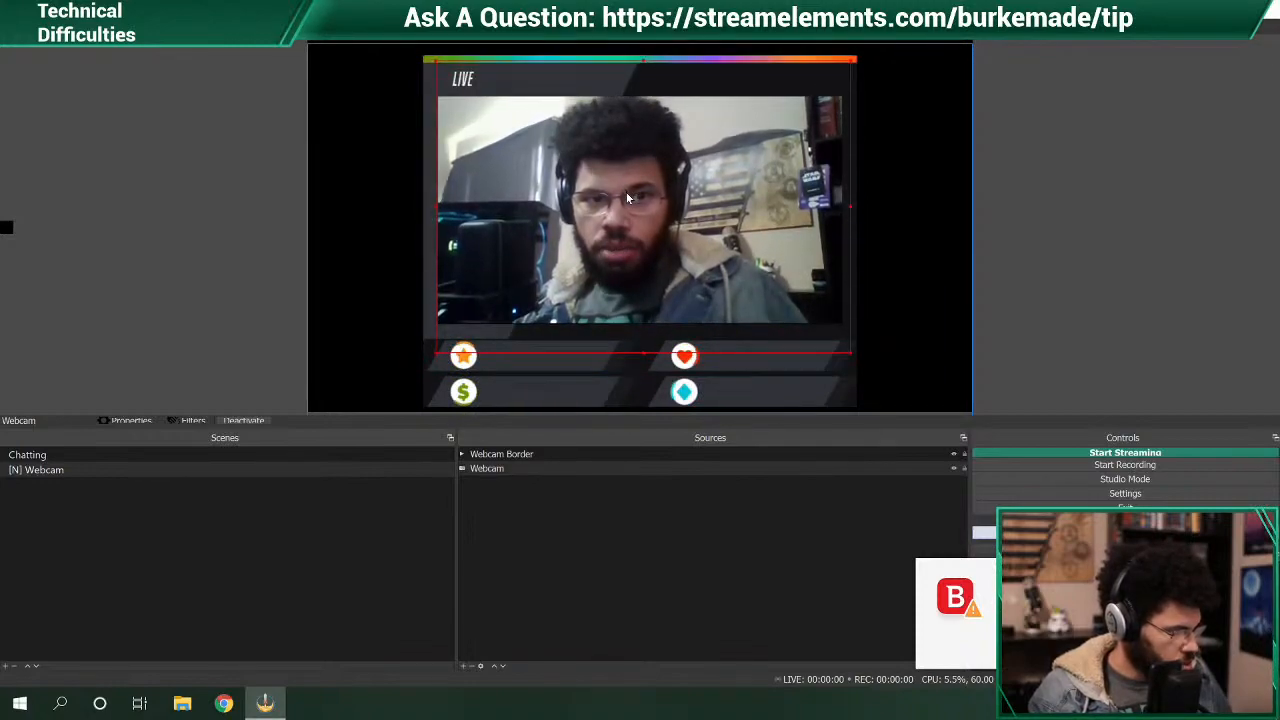
left_click(328, 188)
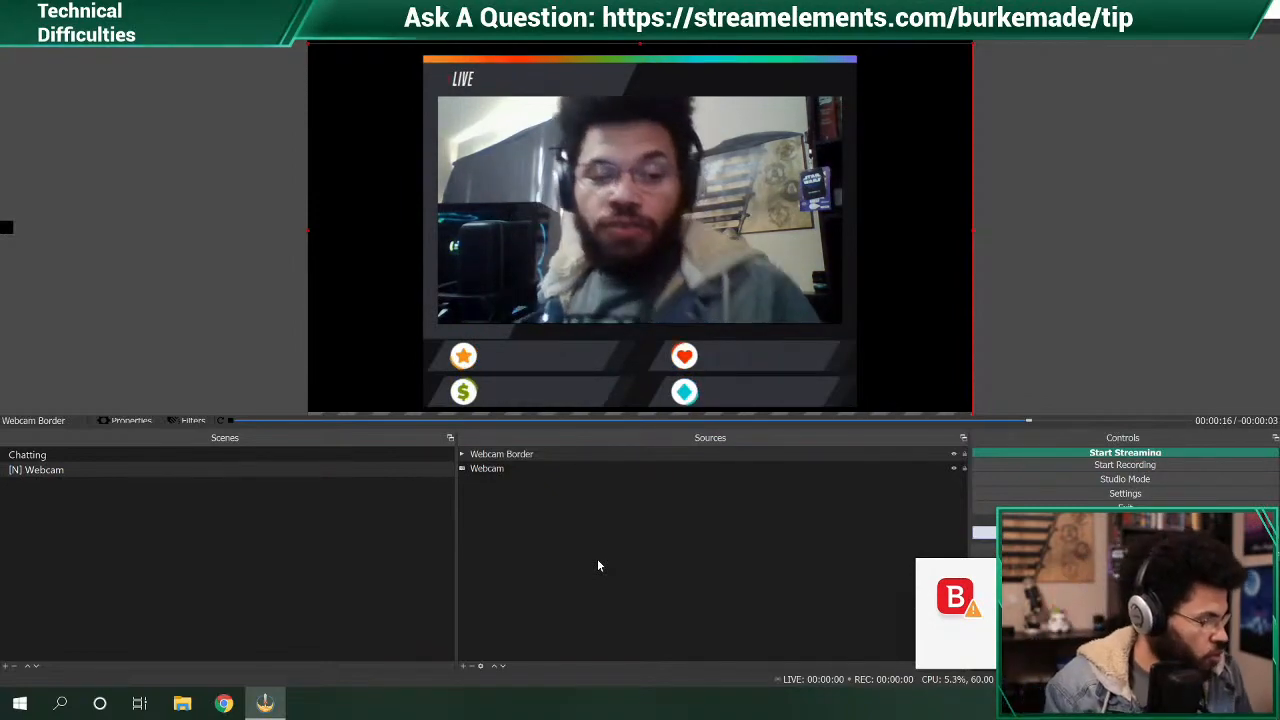
- Add a new scene named Gaming
left_click(5, 666)
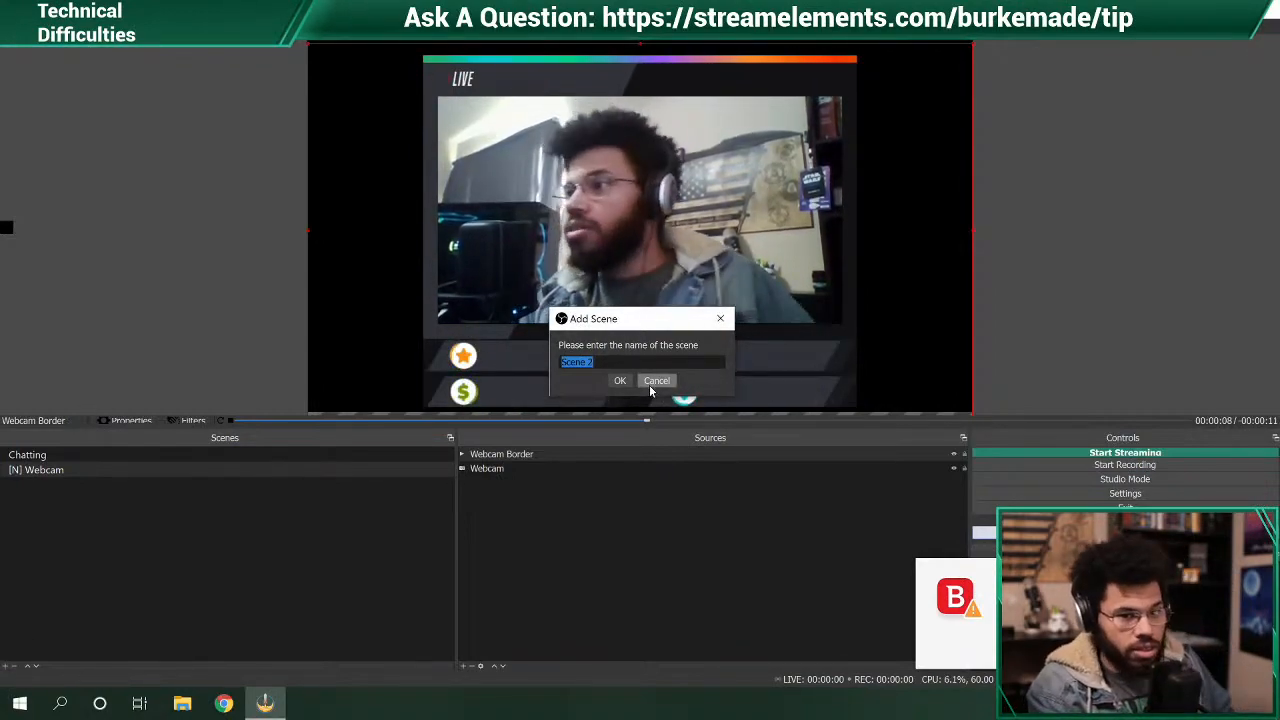
type("Gaming")
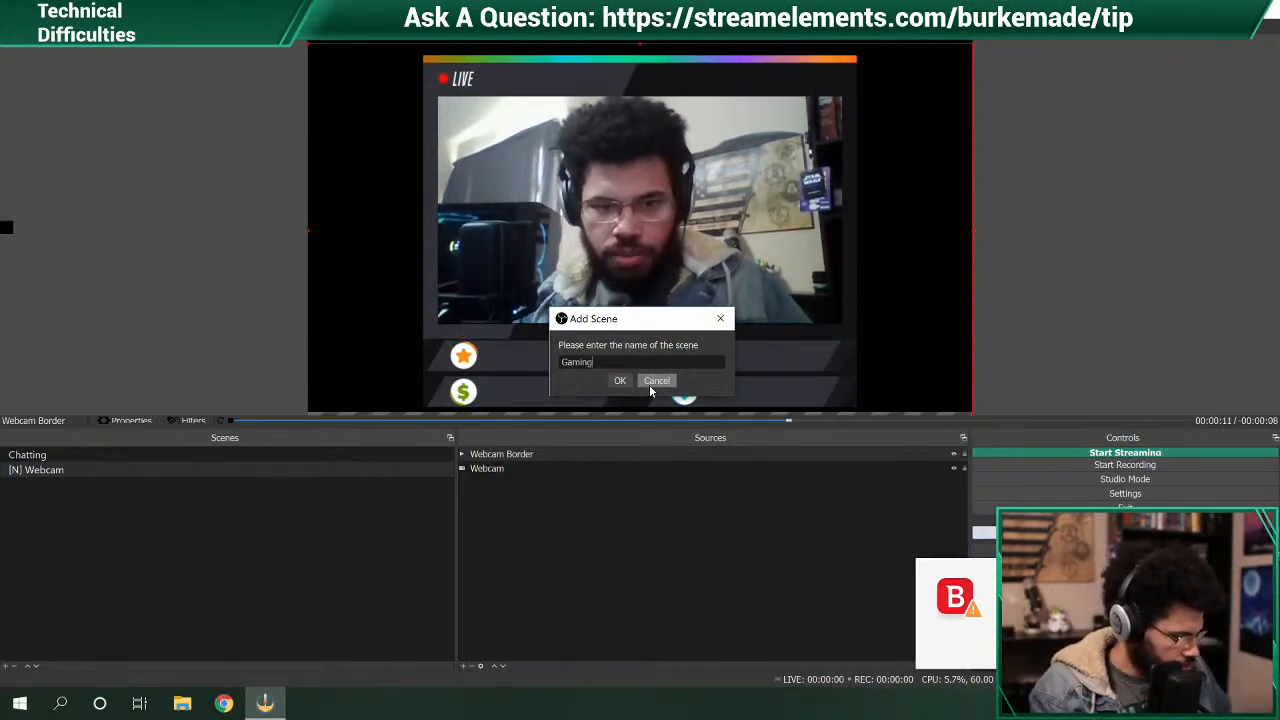
key("Return")
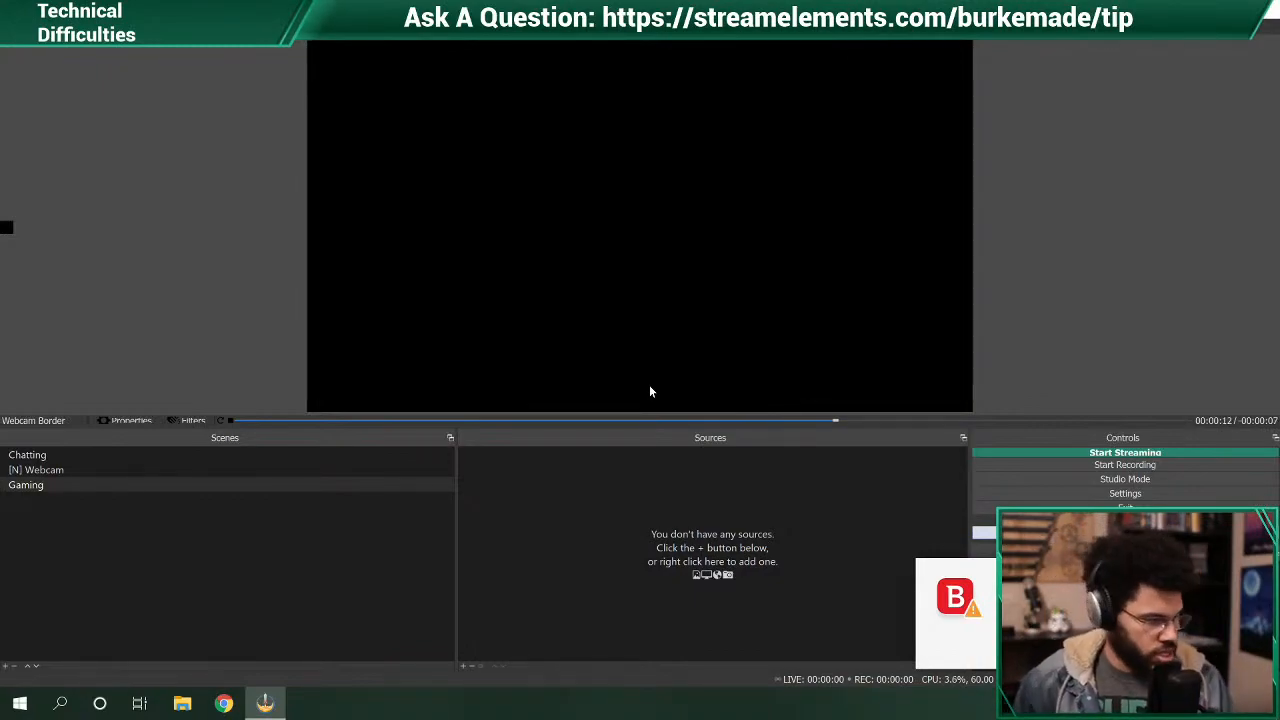
- Try to add a new Window Capture source to the Gaming scene, and force OBS Studio to close
left_click(463, 666)
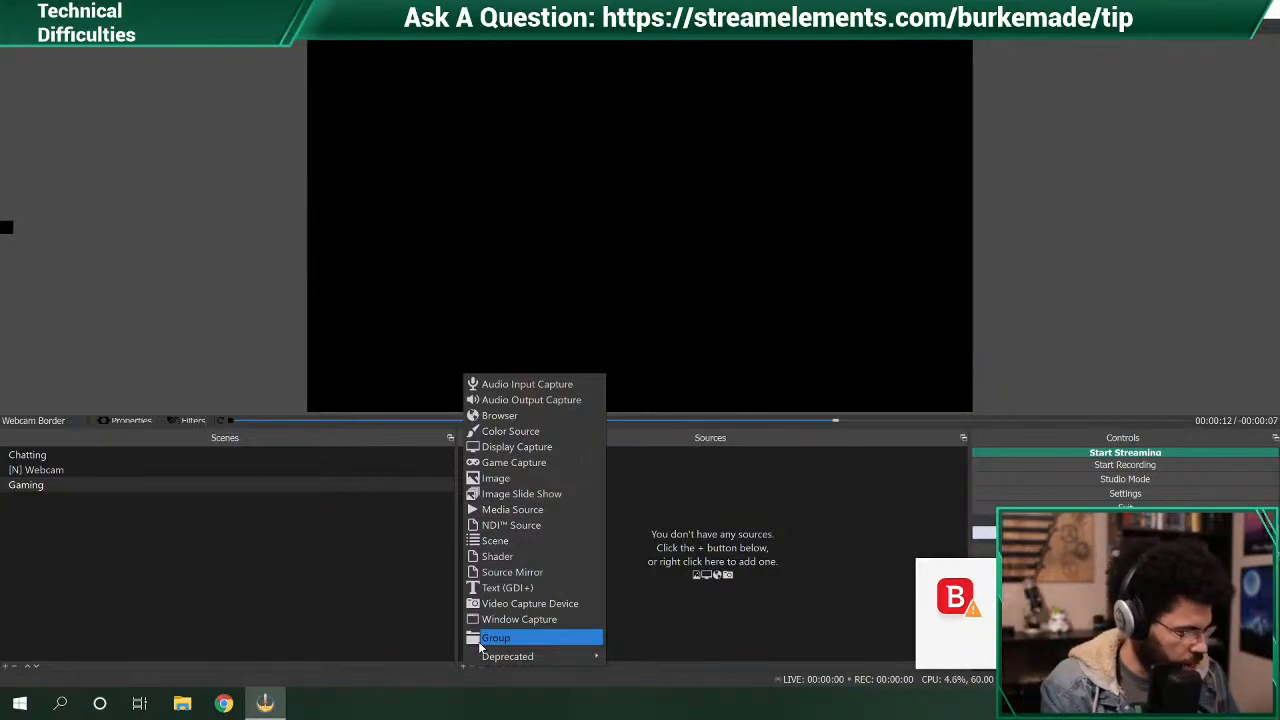
left_click(524, 620)
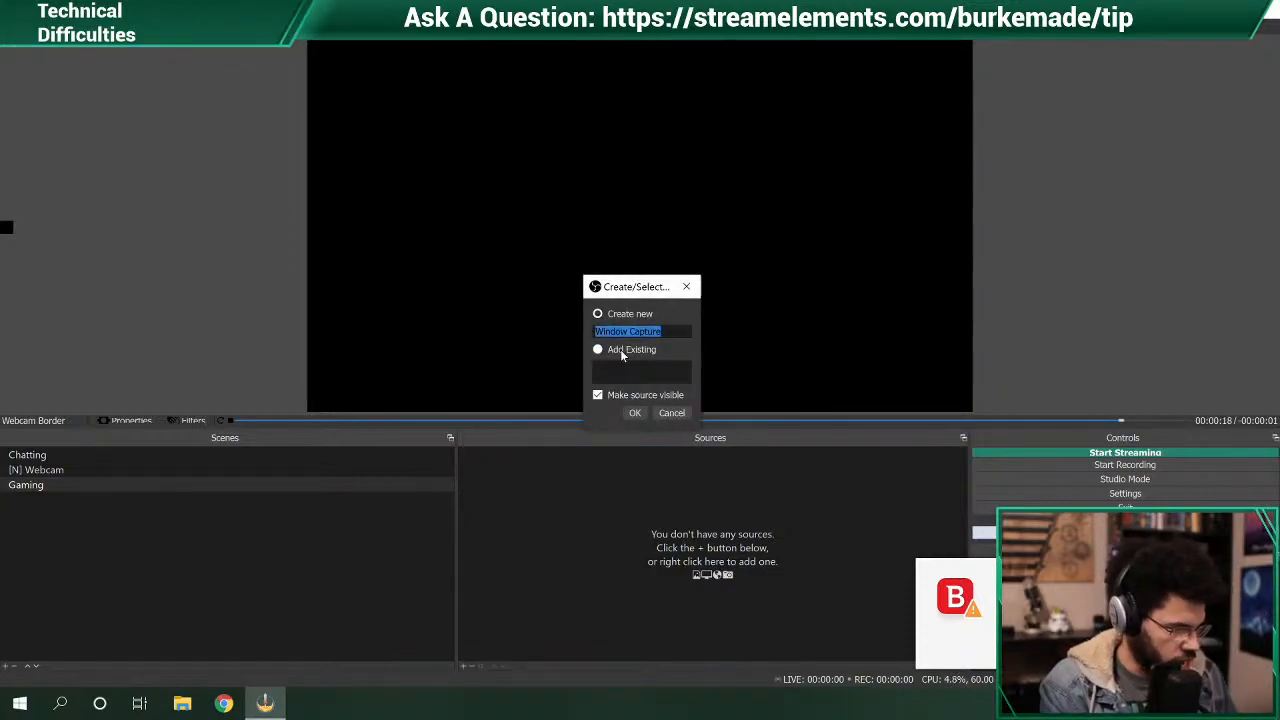
left_click(644, 416)
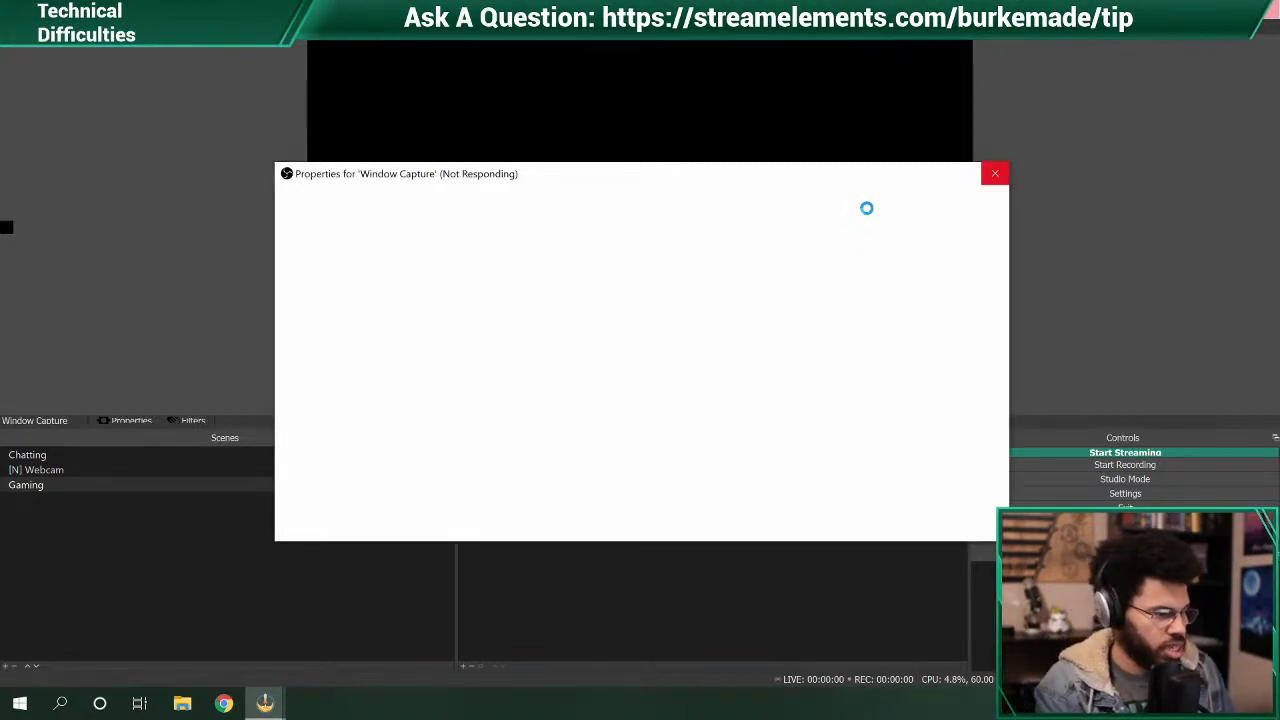
left_click(995, 180)
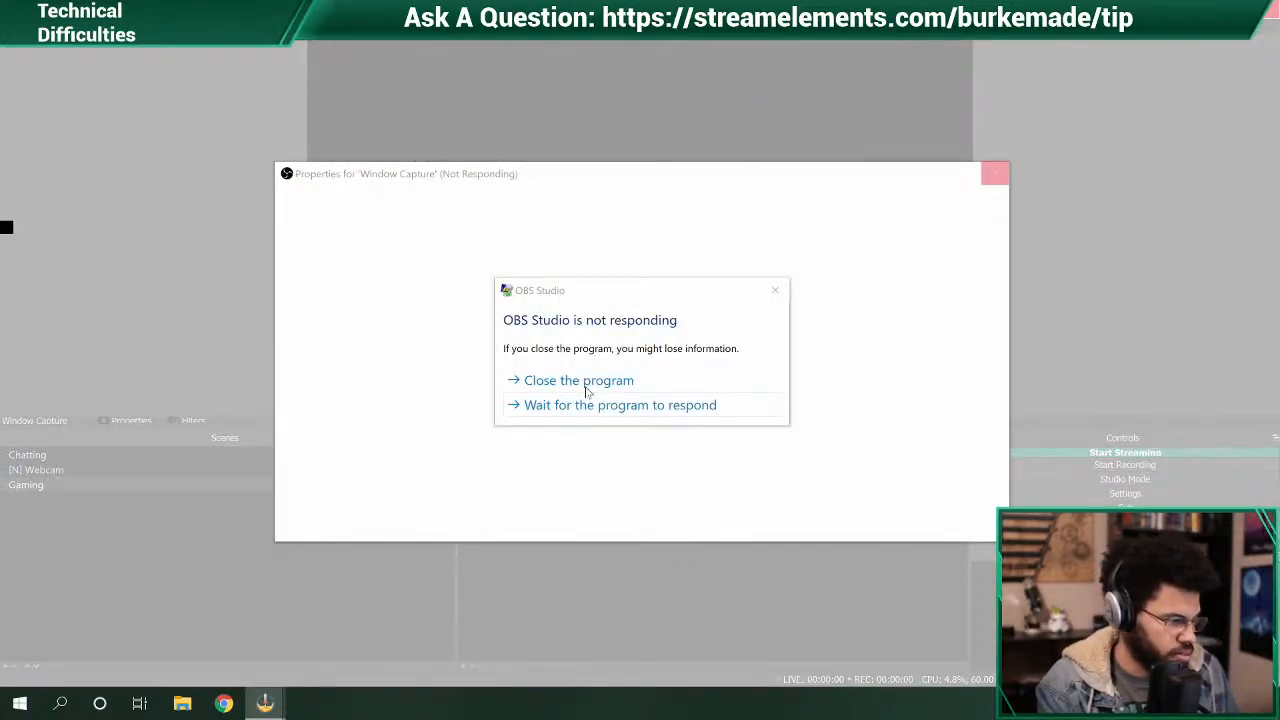
left_click(588, 390)
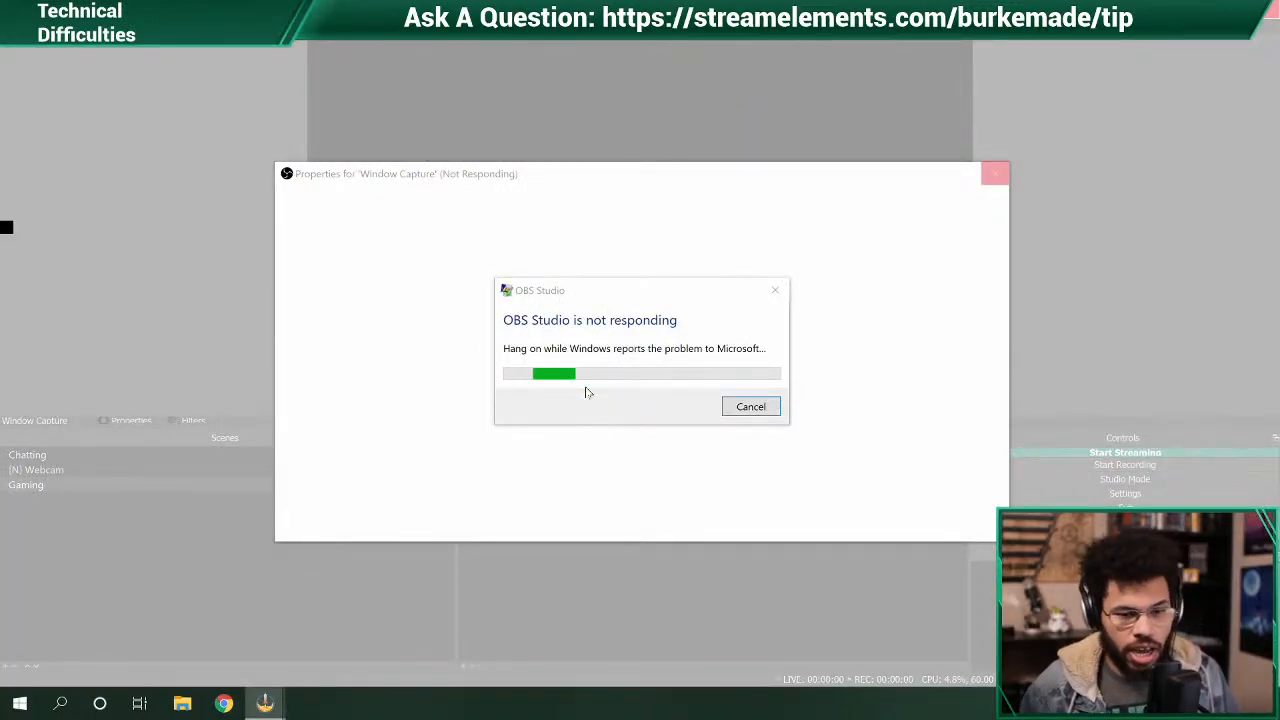
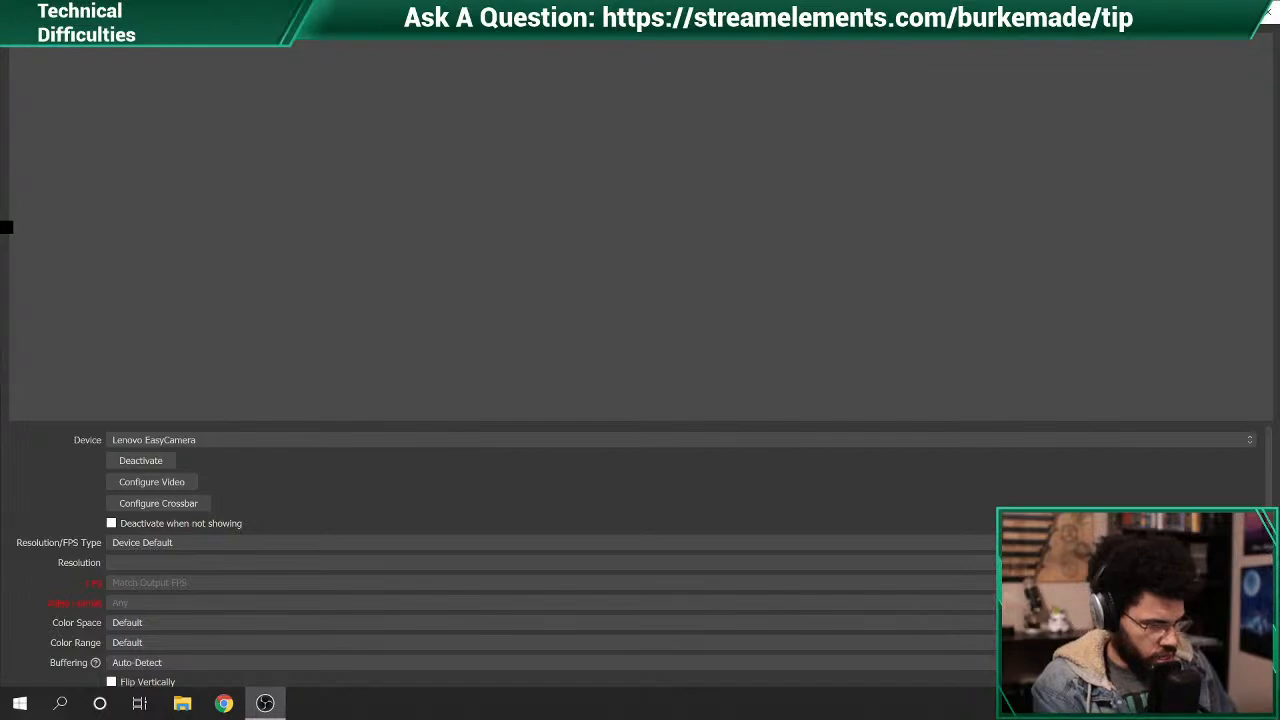
- Review the Lenovo EasyCamera video capture settings and close them, discarding the unsaved changes
scroll(640, 555, "down", 2)
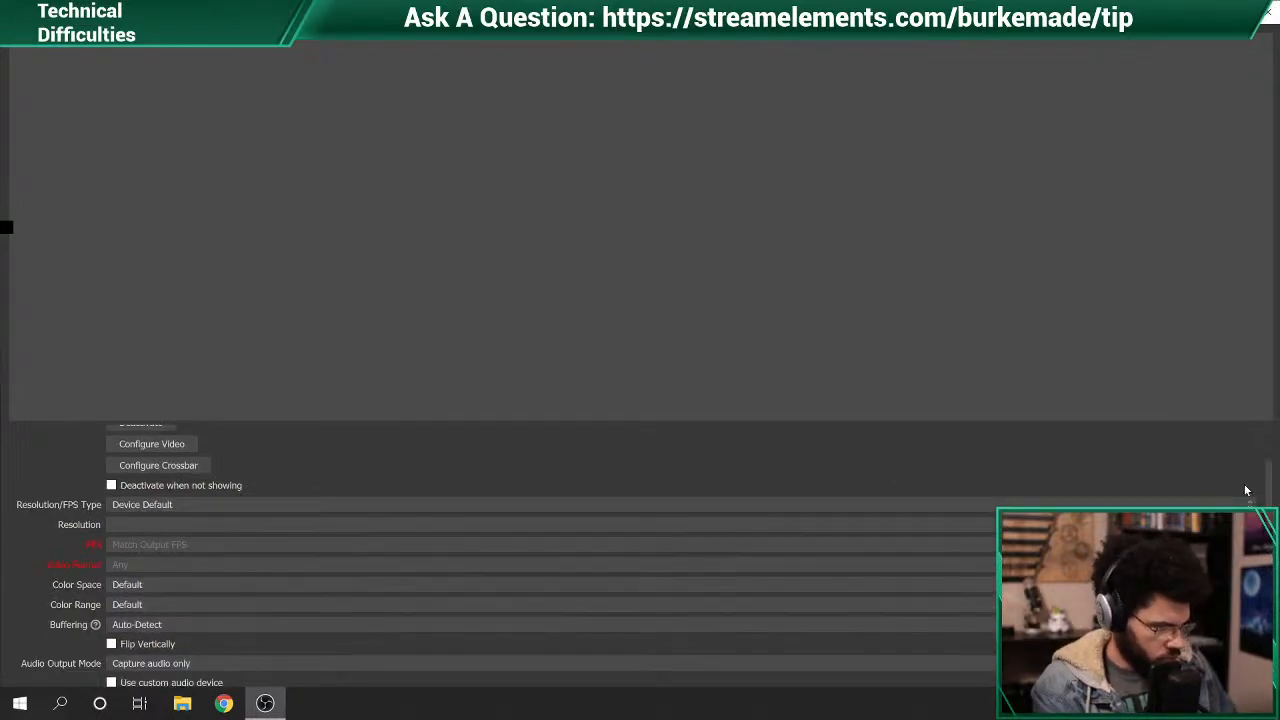
mouse_move(1272, 582)
left_mouse_down()
mouse_move(1249, 248)
mouse_move(1272, 582)
left_mouse_up()
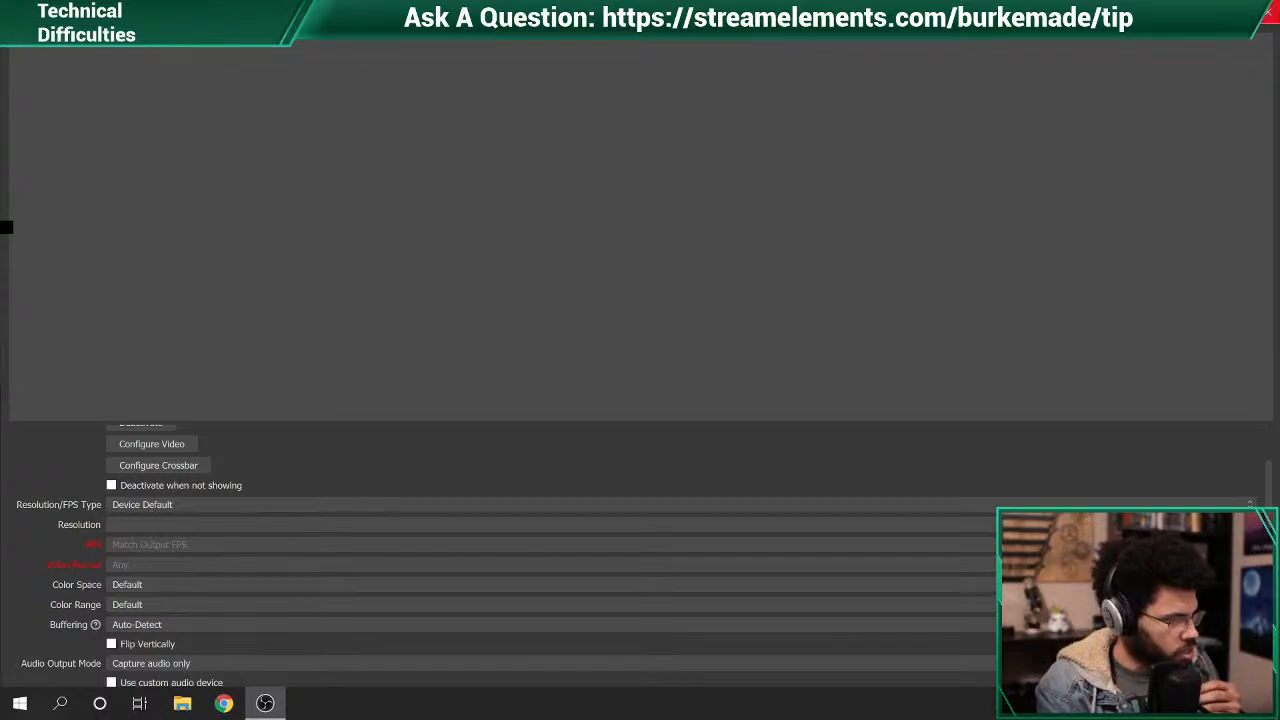
left_click(1270, 18)
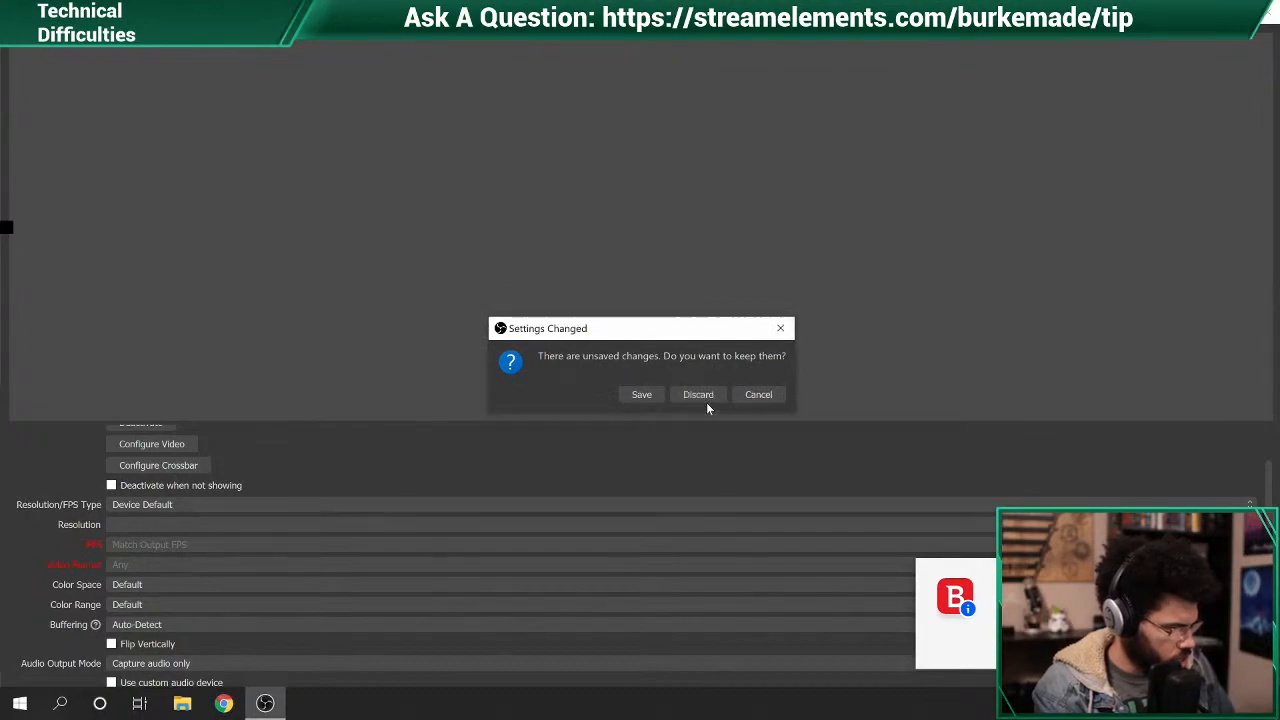
left_click(699, 396)
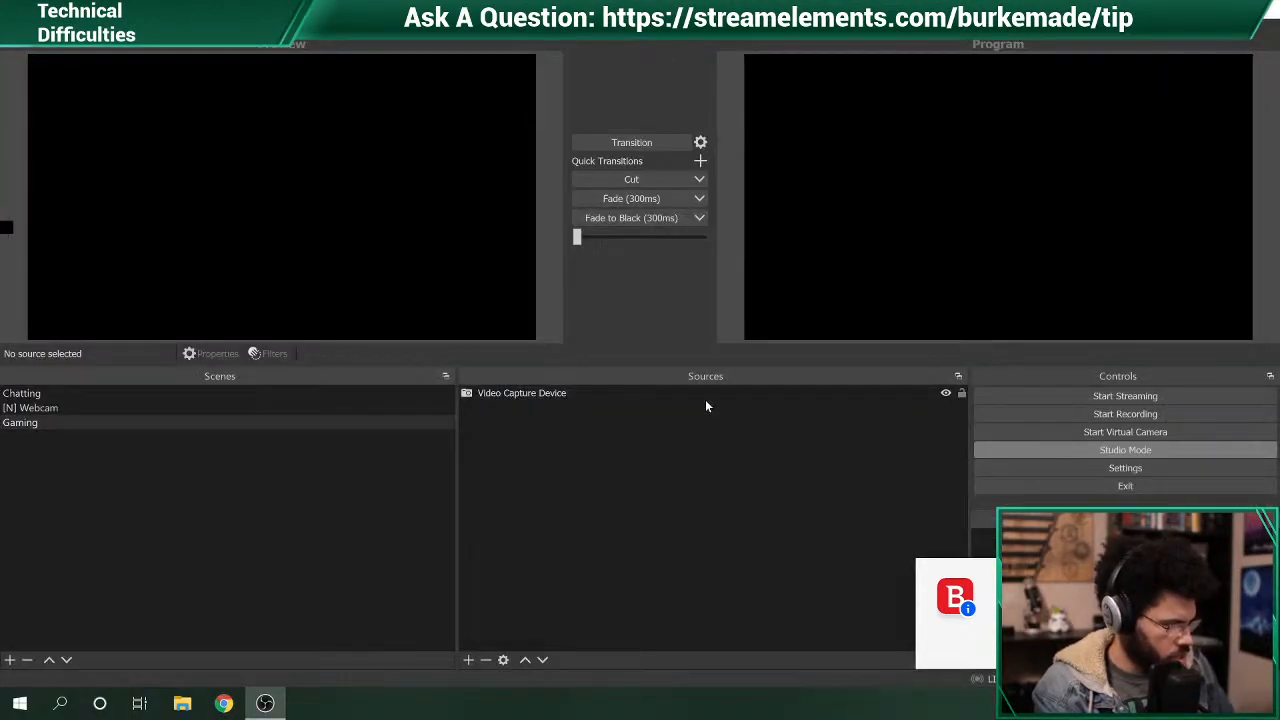
- Add a new Game Capture source to the Gaming scene, accepting the mode Capture any fullscreen application
left_click(468, 660)
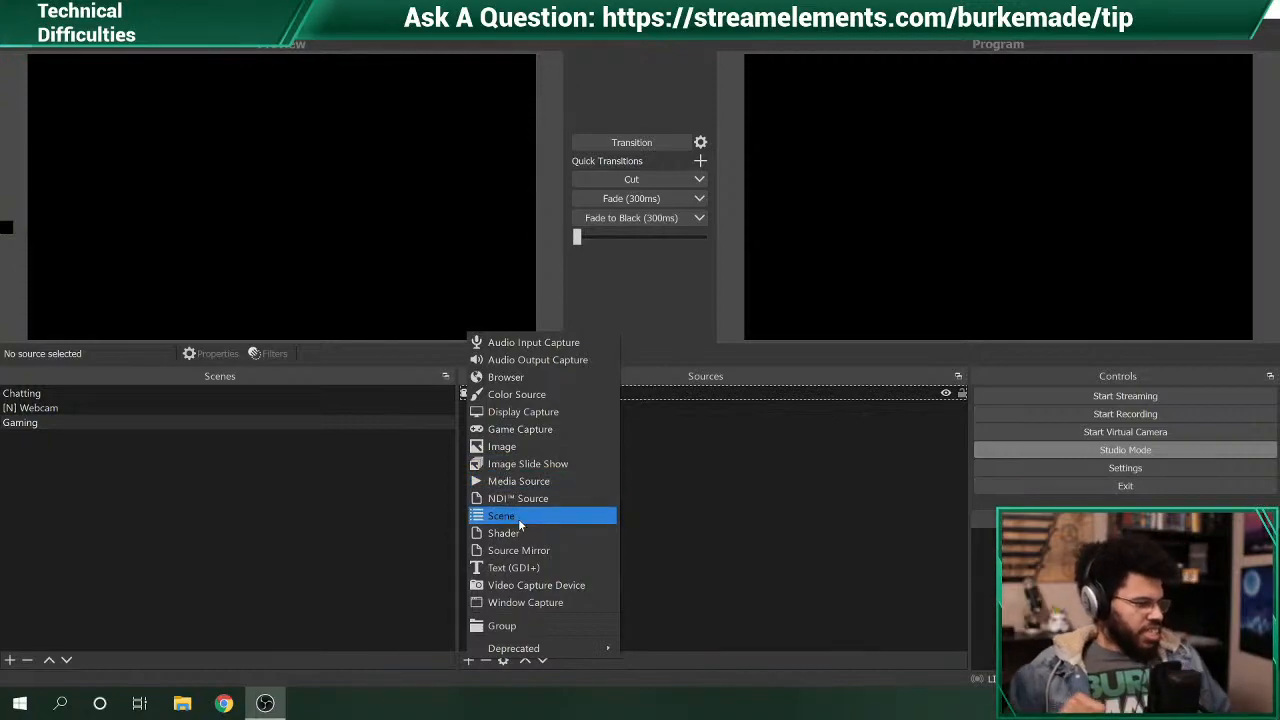
left_click(537, 431)
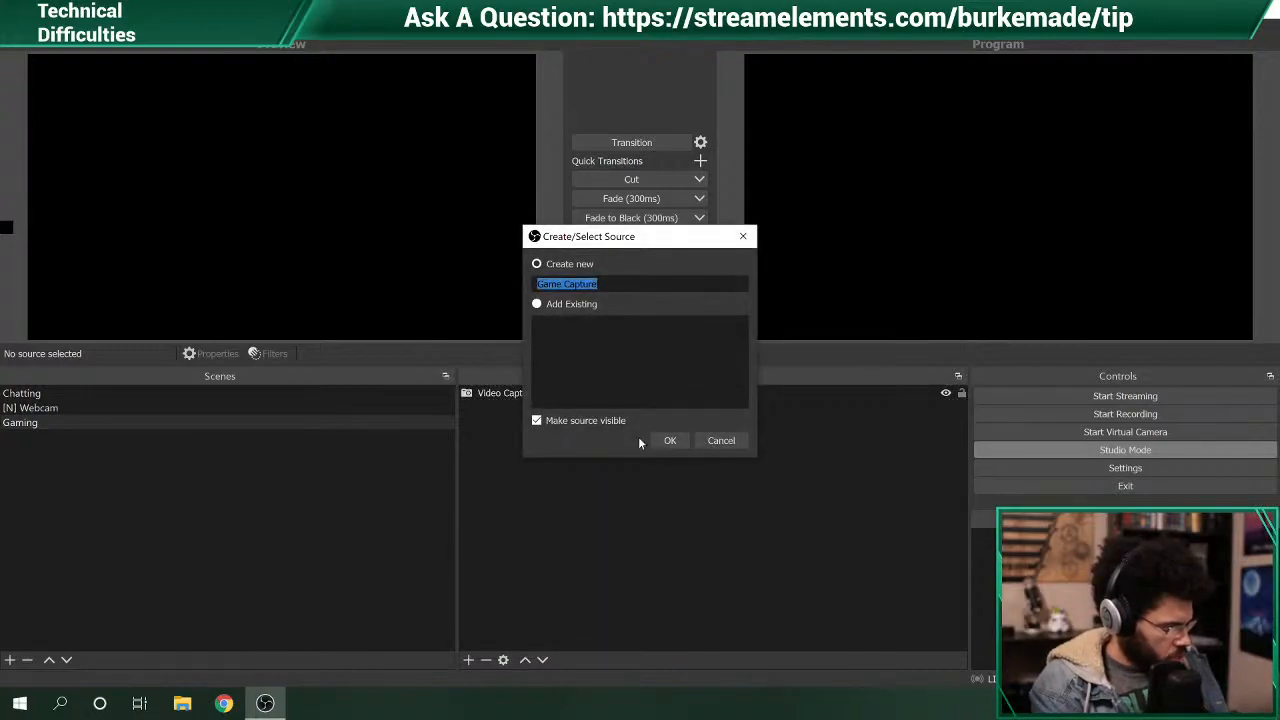
left_click(668, 440)
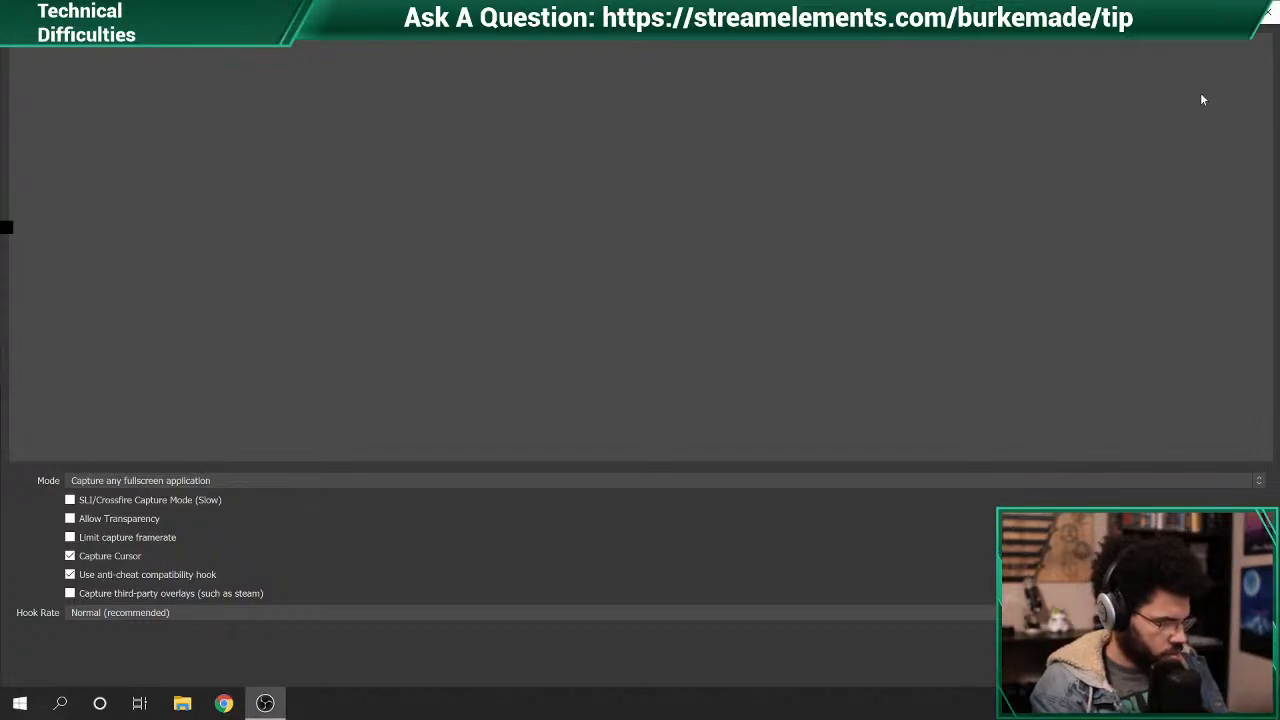
left_click_drag(1155, 14, 882, 4)
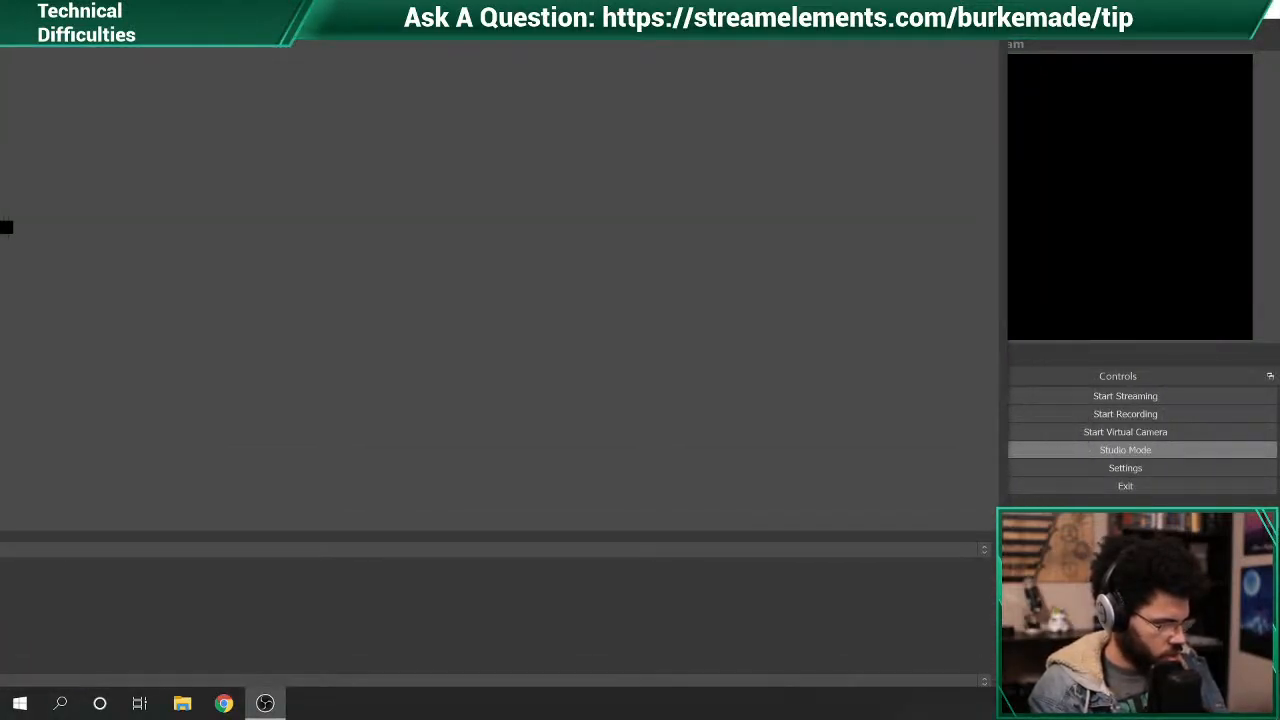
left_click_drag(692, 22, 1279, 129)
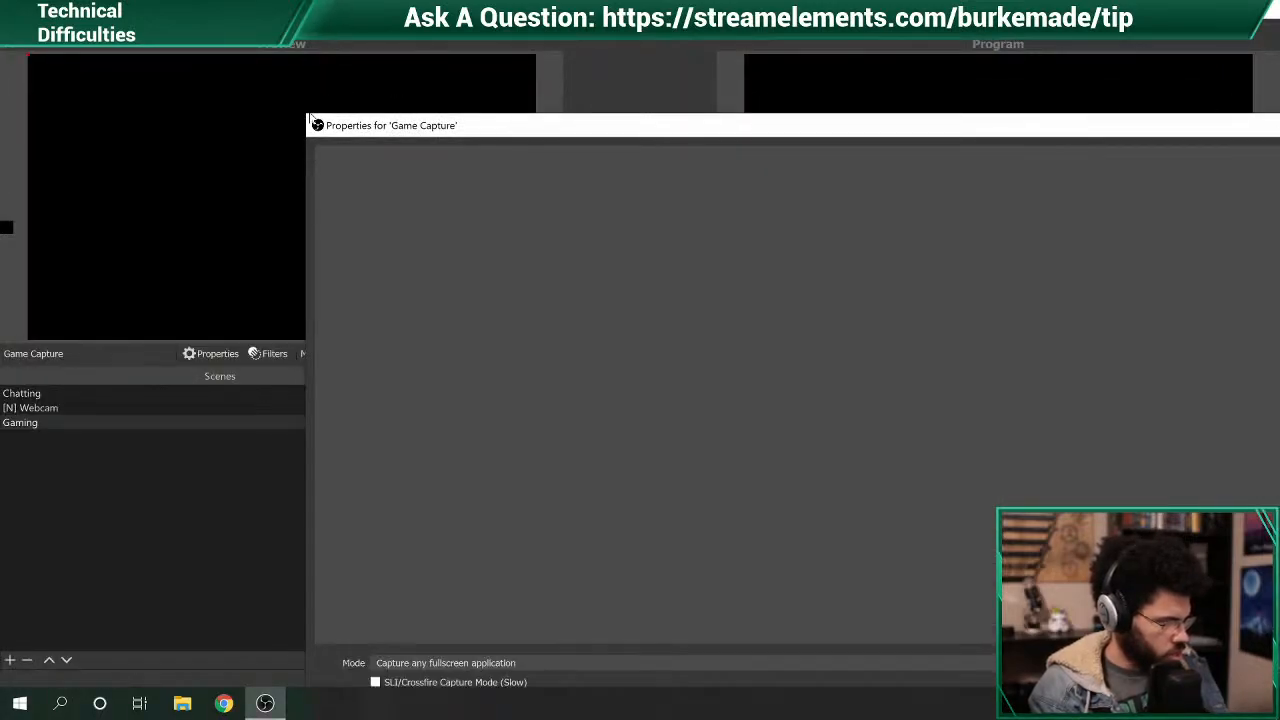
left_click_drag(316, 114, 622, 274)
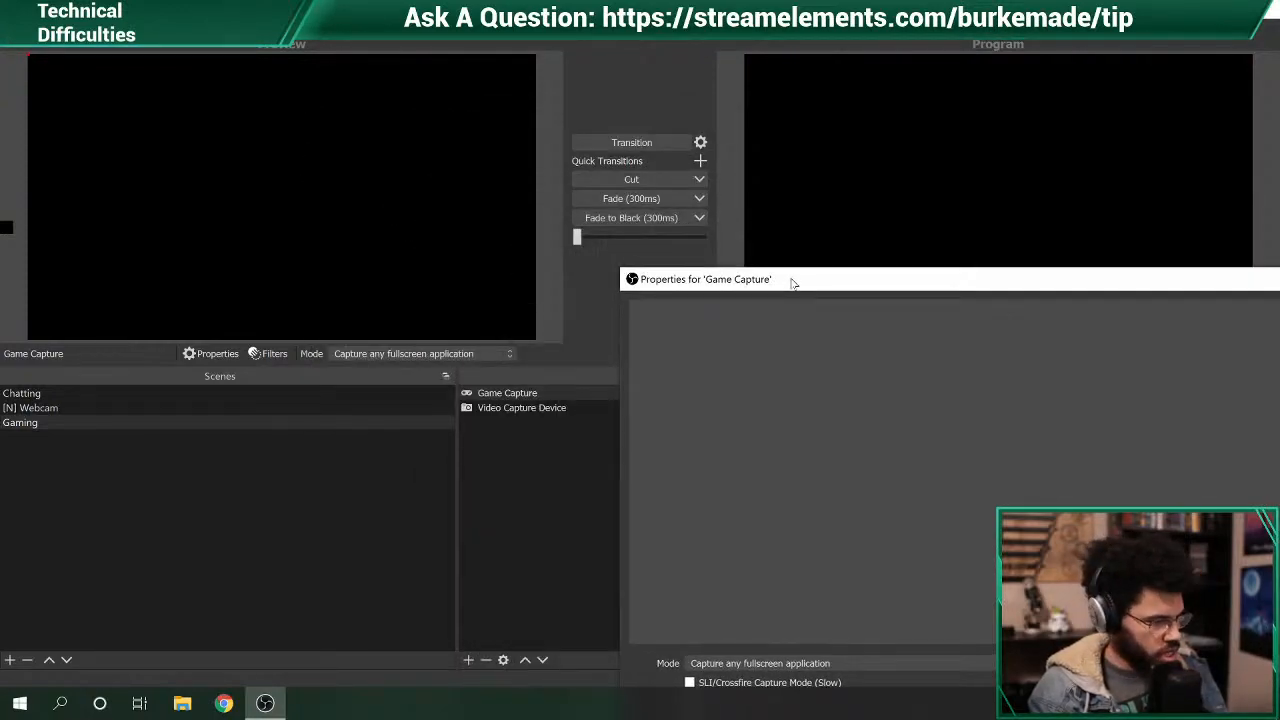
left_click_drag(791, 280, 246, 10)
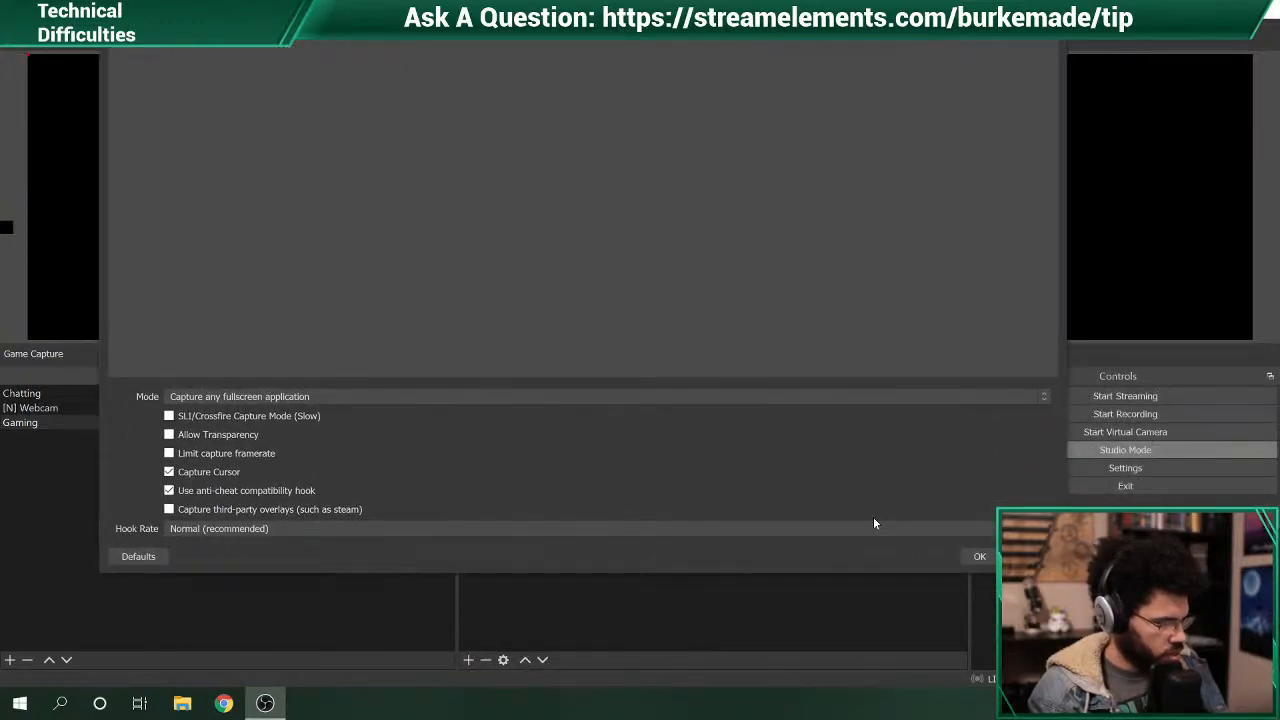
left_click(979, 557)
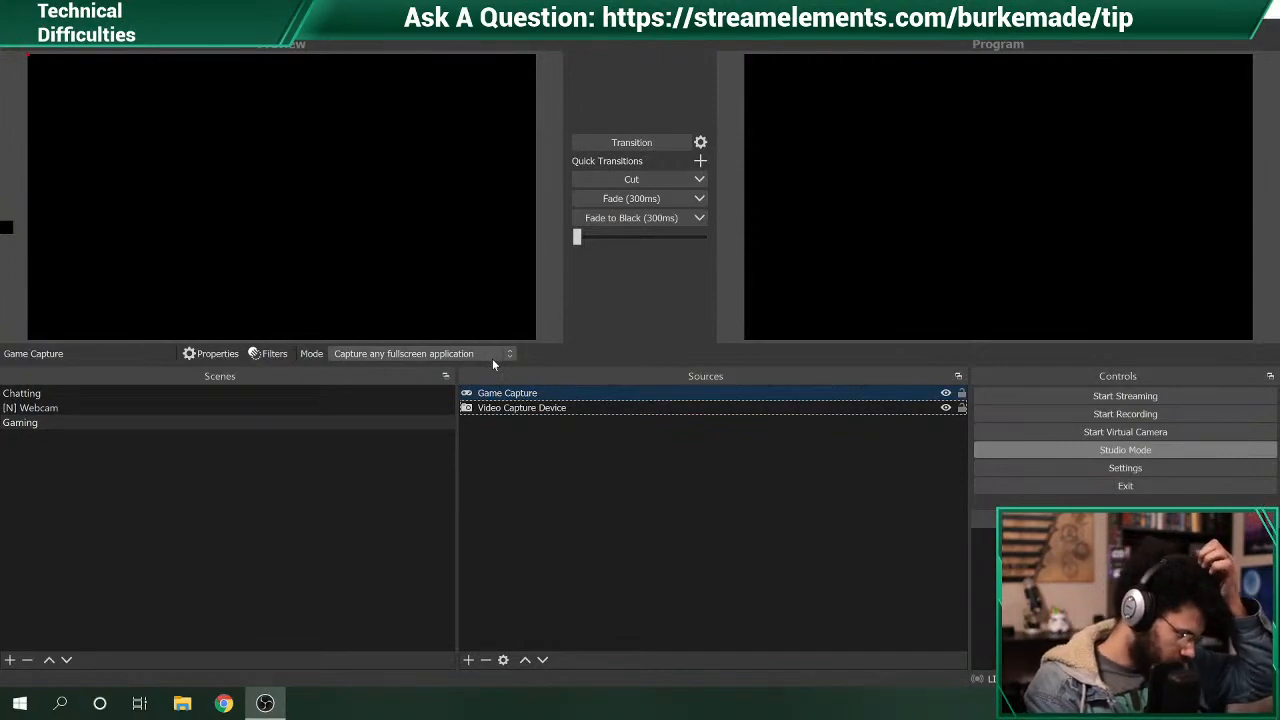
- Add the existing [N] Webcam scene as a visible source in the Gaming scene
left_click(85, 412)
left_click(92, 424)
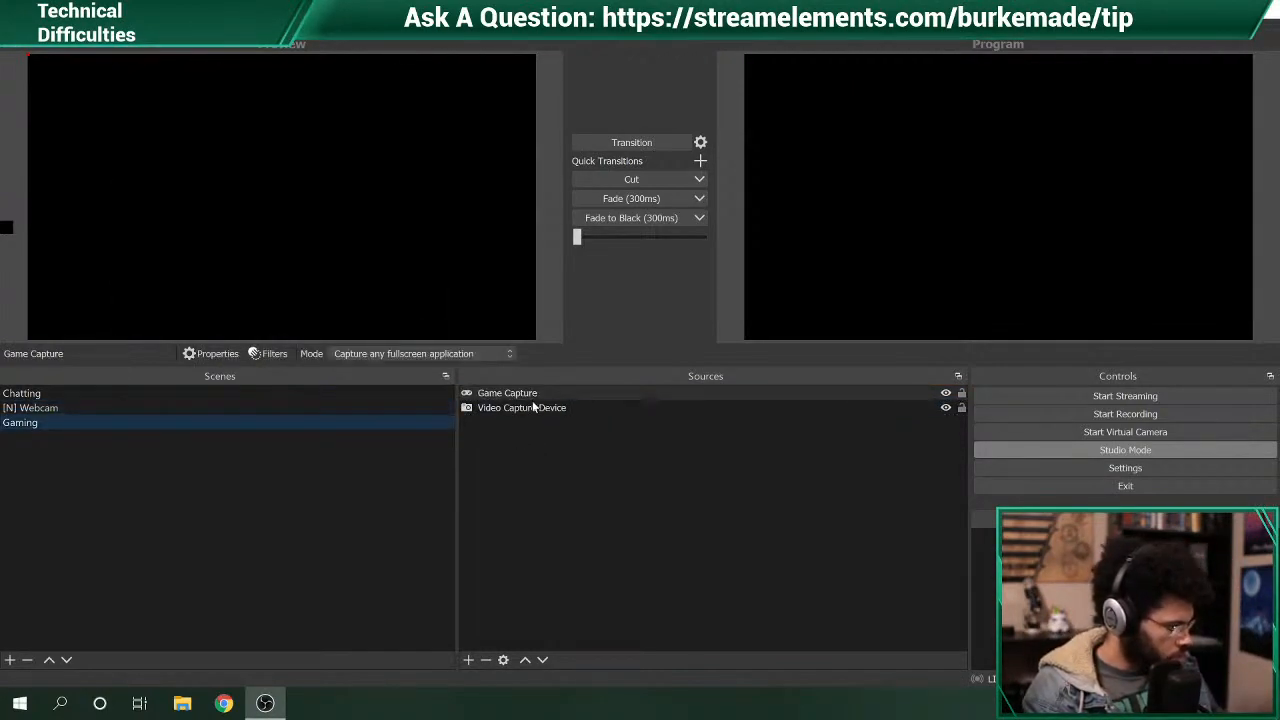
left_click(537, 407)
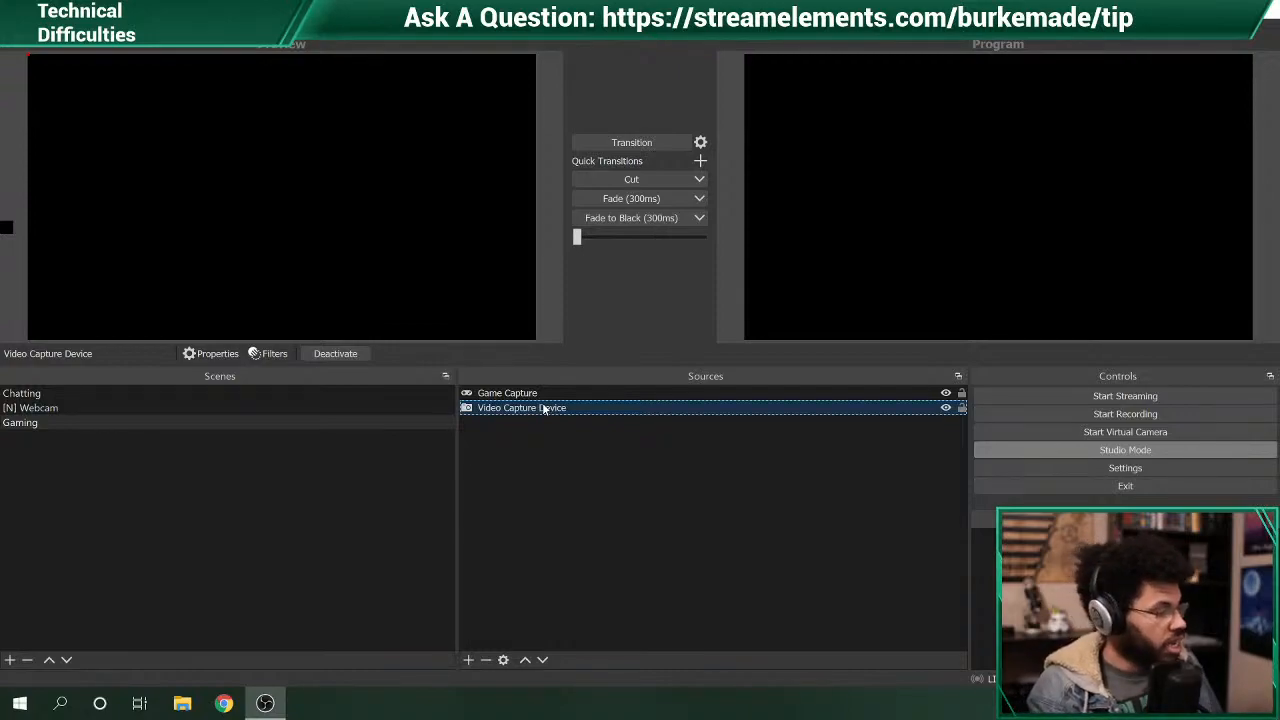
left_click(469, 660)
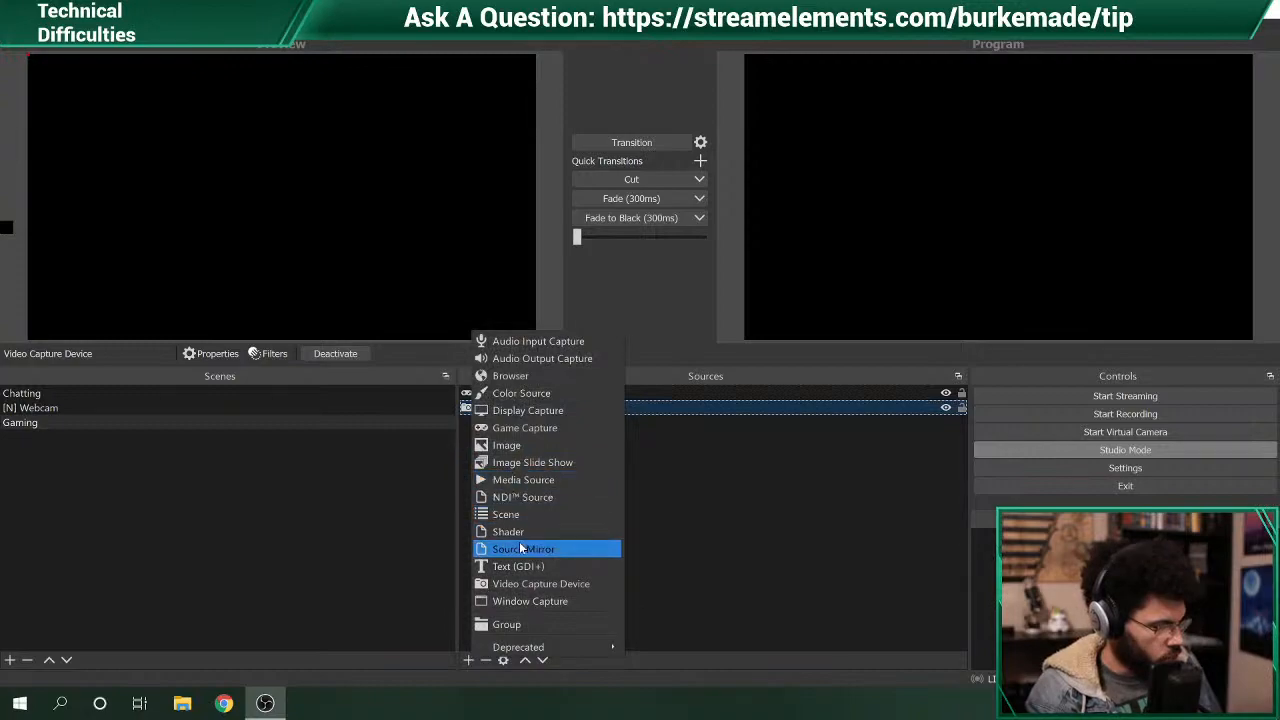
left_click(517, 514)
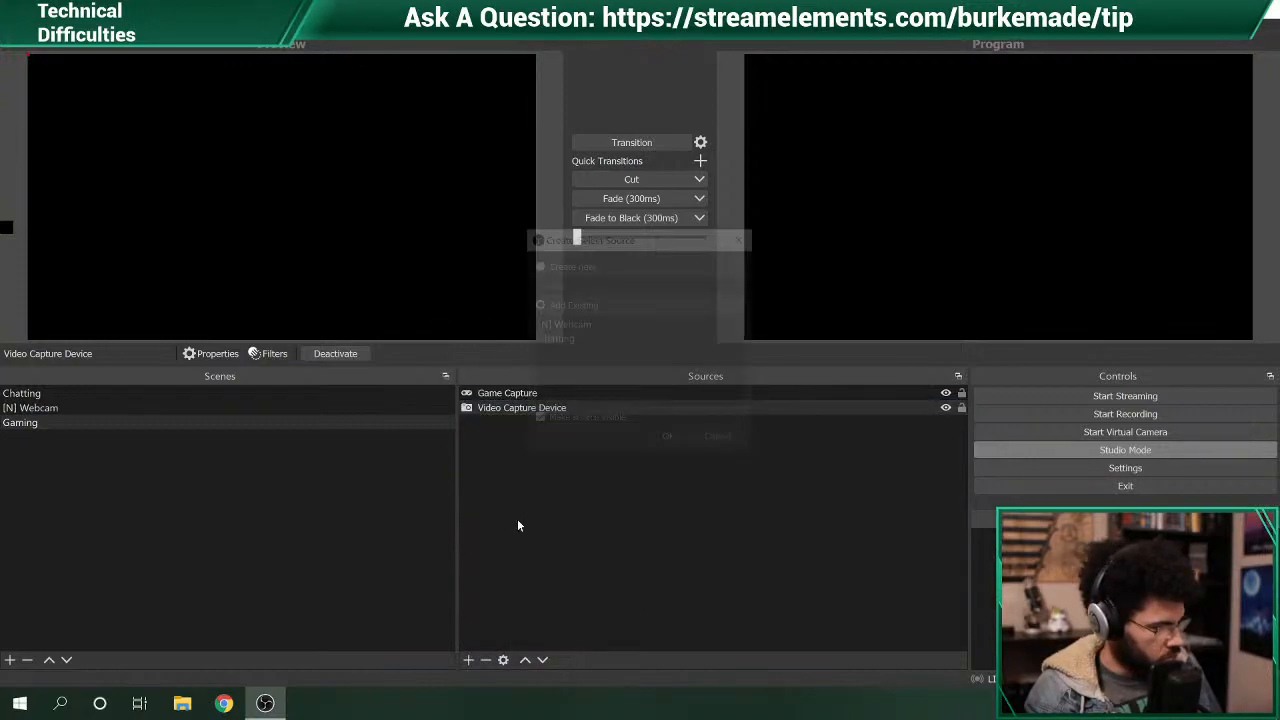
left_click(566, 325)
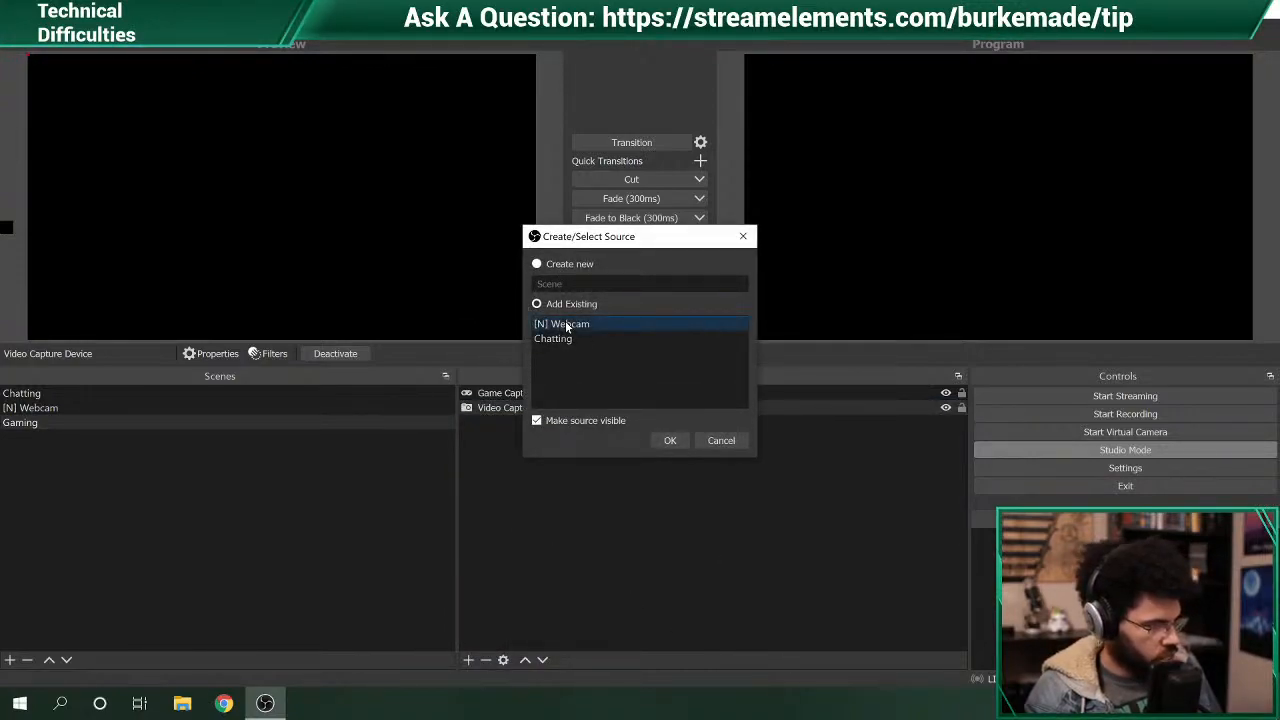
left_click(670, 440)
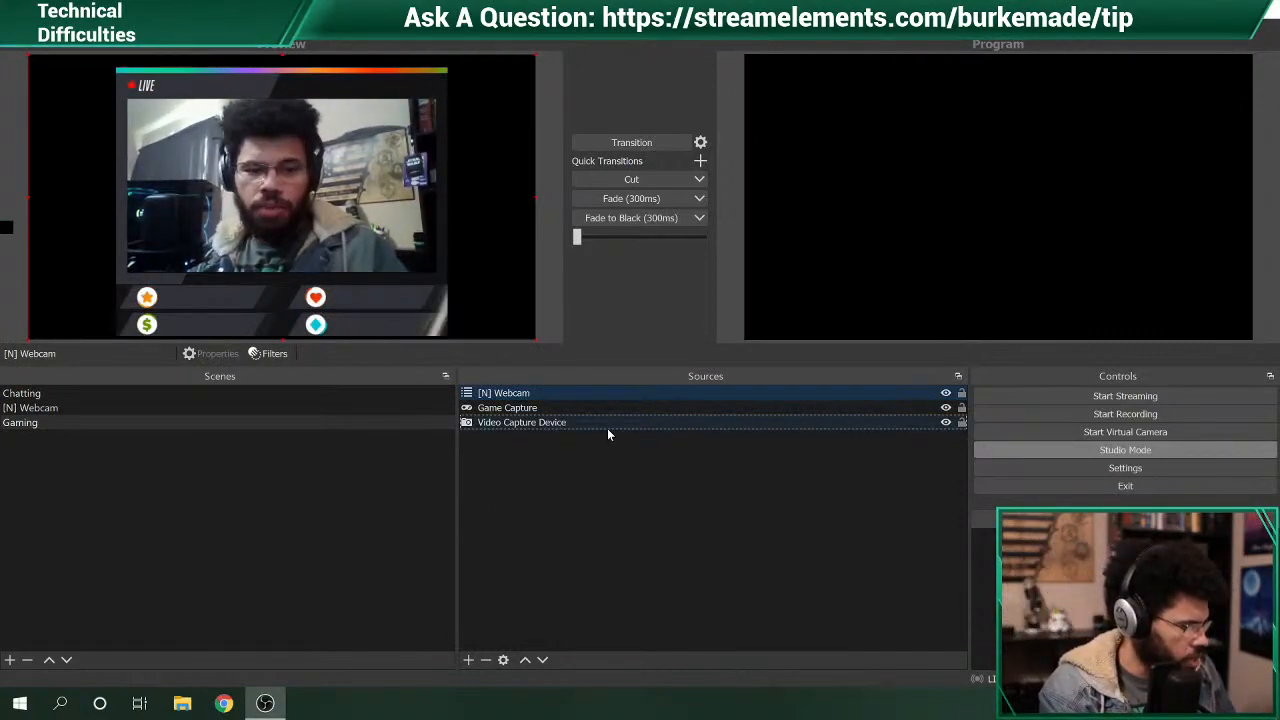
- Create a new Image source in the Gaming scene and start browsing for its image file
left_click(468, 660)
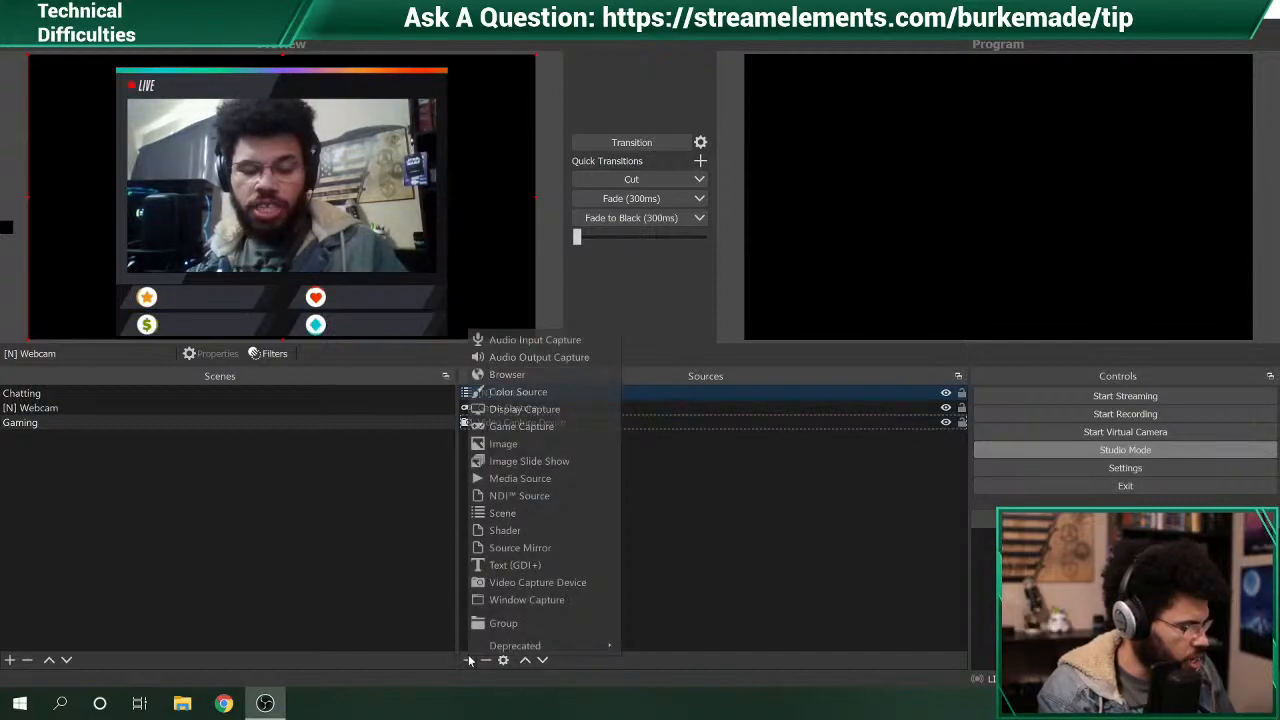
left_click(505, 443)
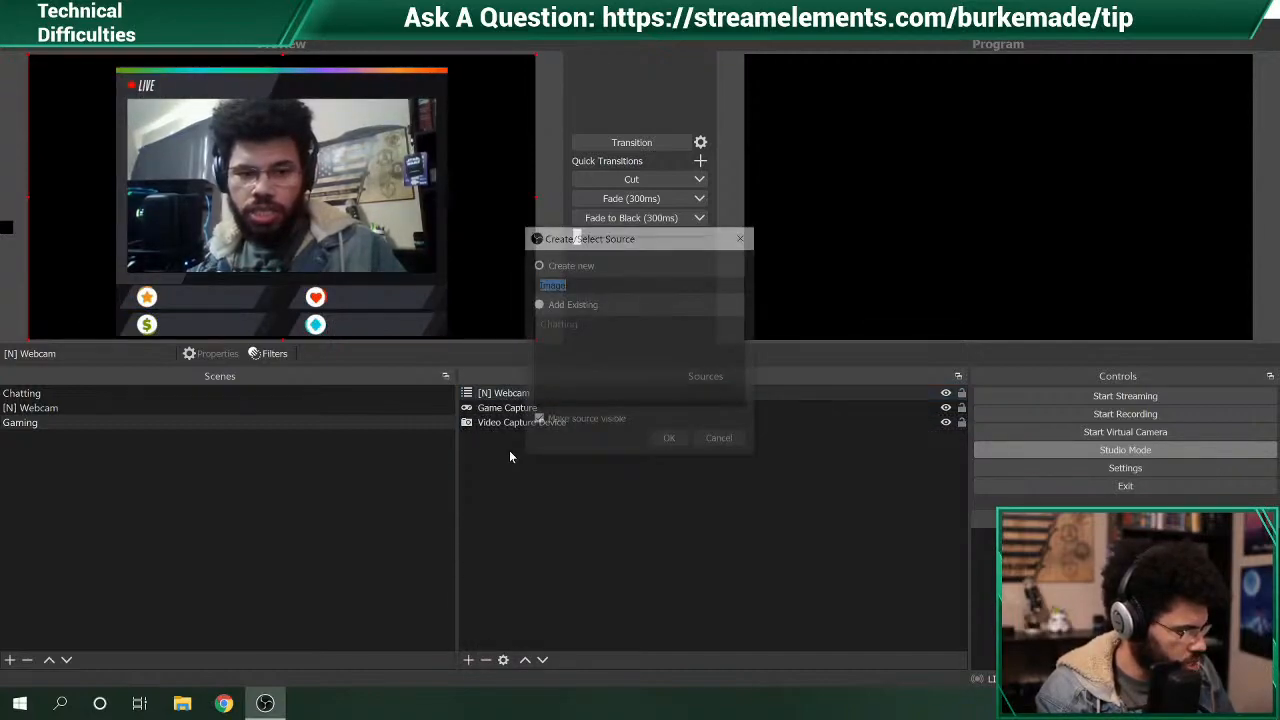
left_click(675, 439)
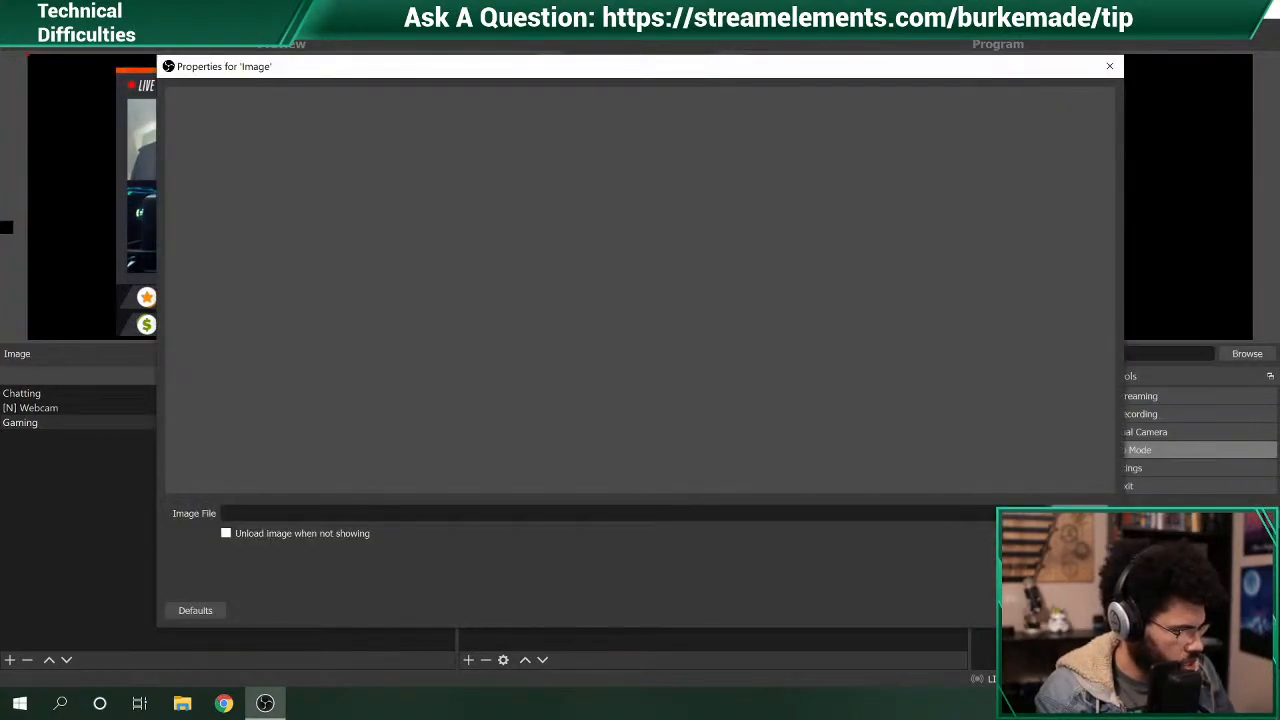
left_click(1060, 513)
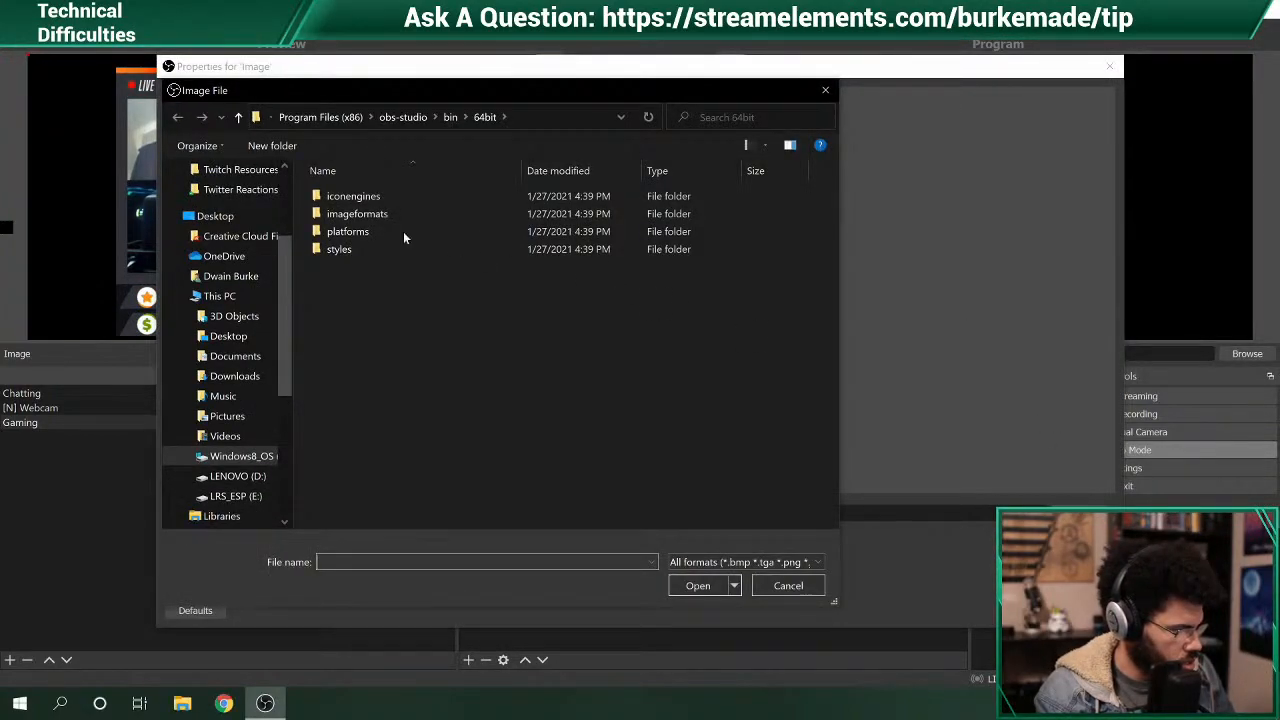
- Browse to the Files folder inside Rodan Stream Pack on the Desktop for the image file
left_click(219, 217)
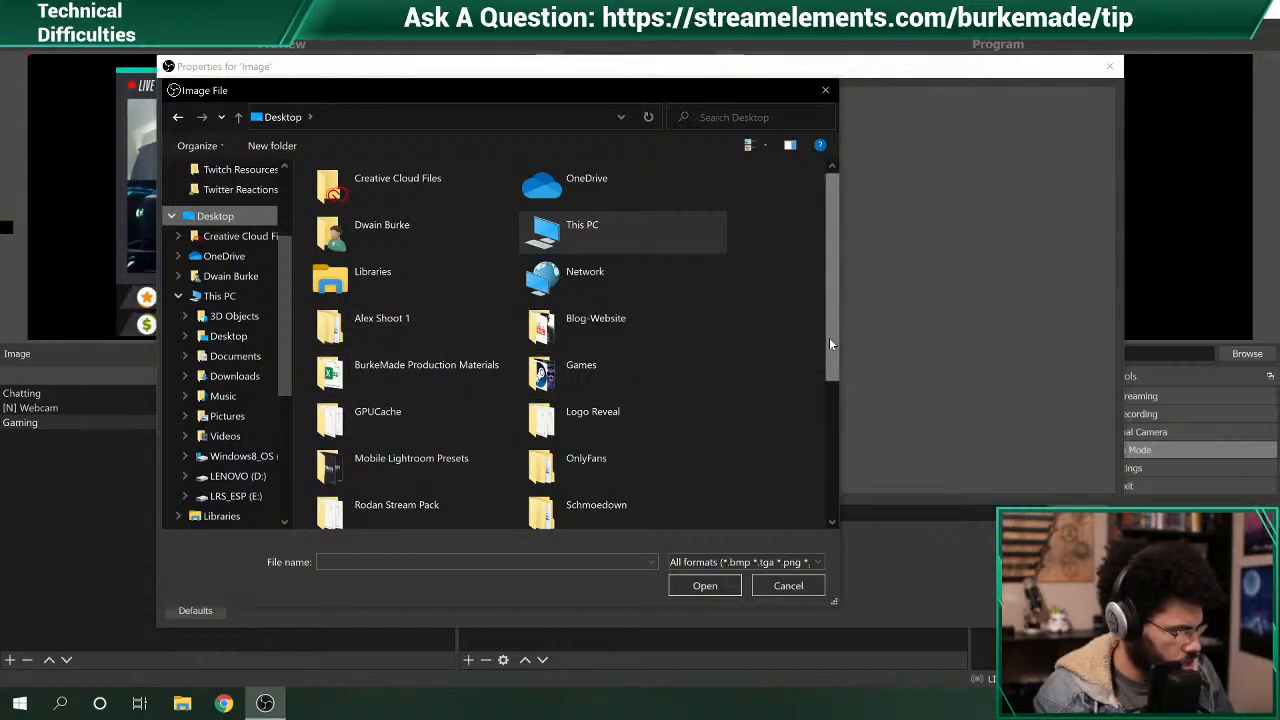
left_click_drag(829, 340, 814, 242)
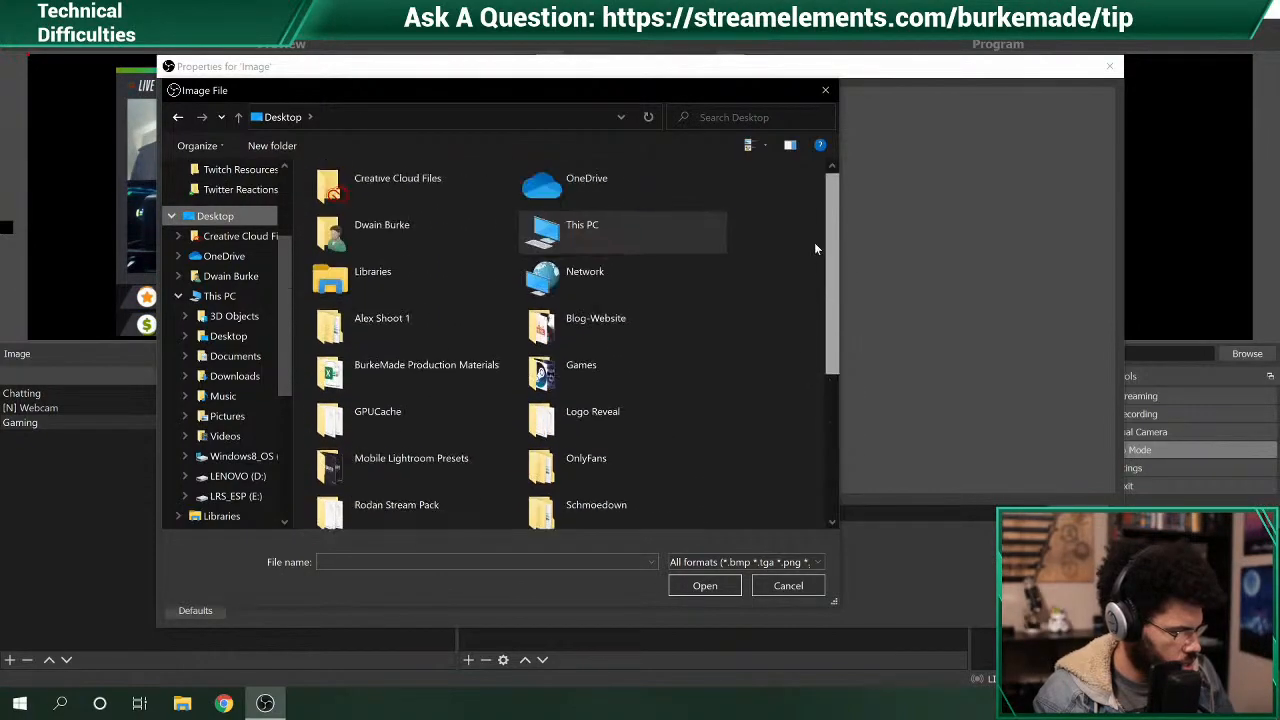
double_click(363, 393)
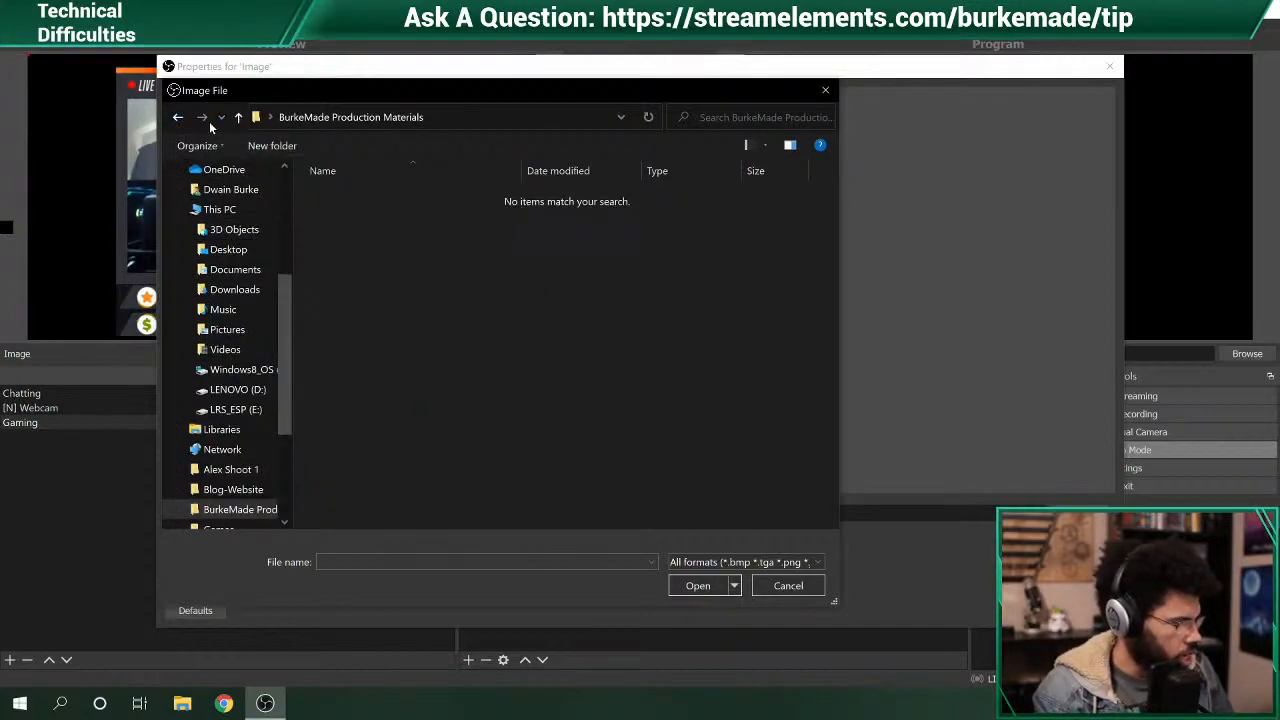
left_click(179, 118)
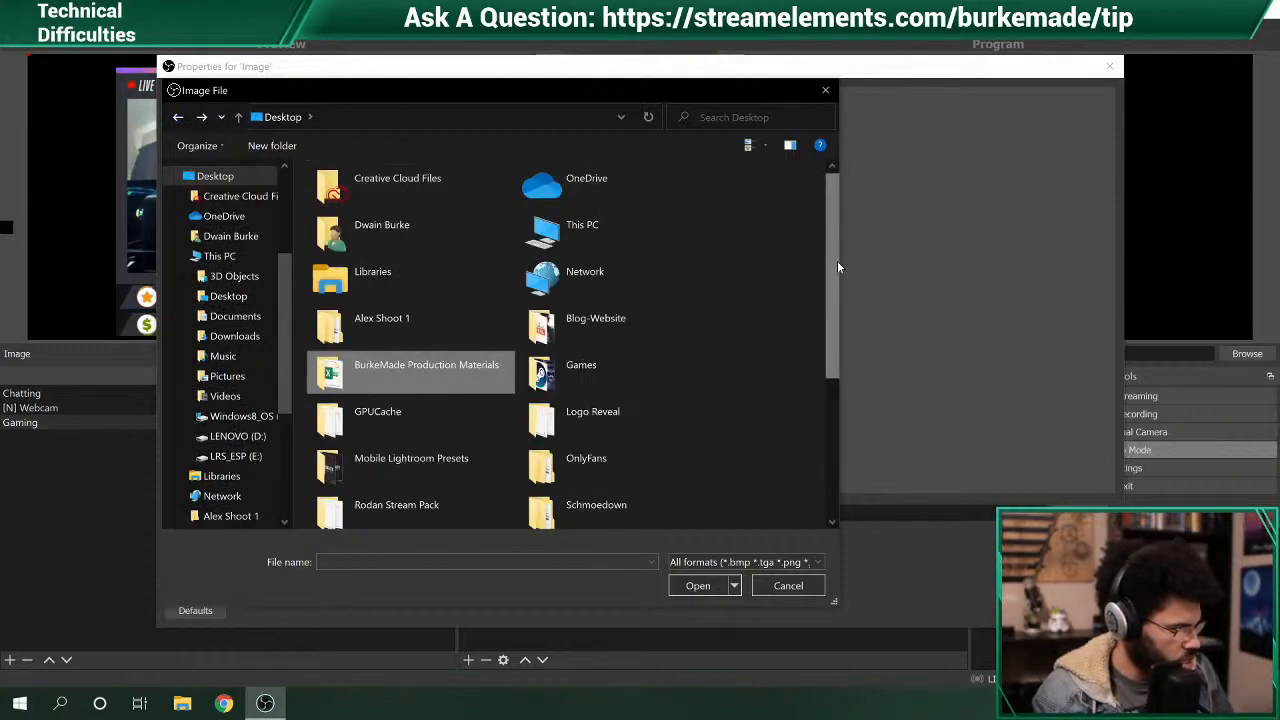
left_click_drag(834, 262, 852, 424)
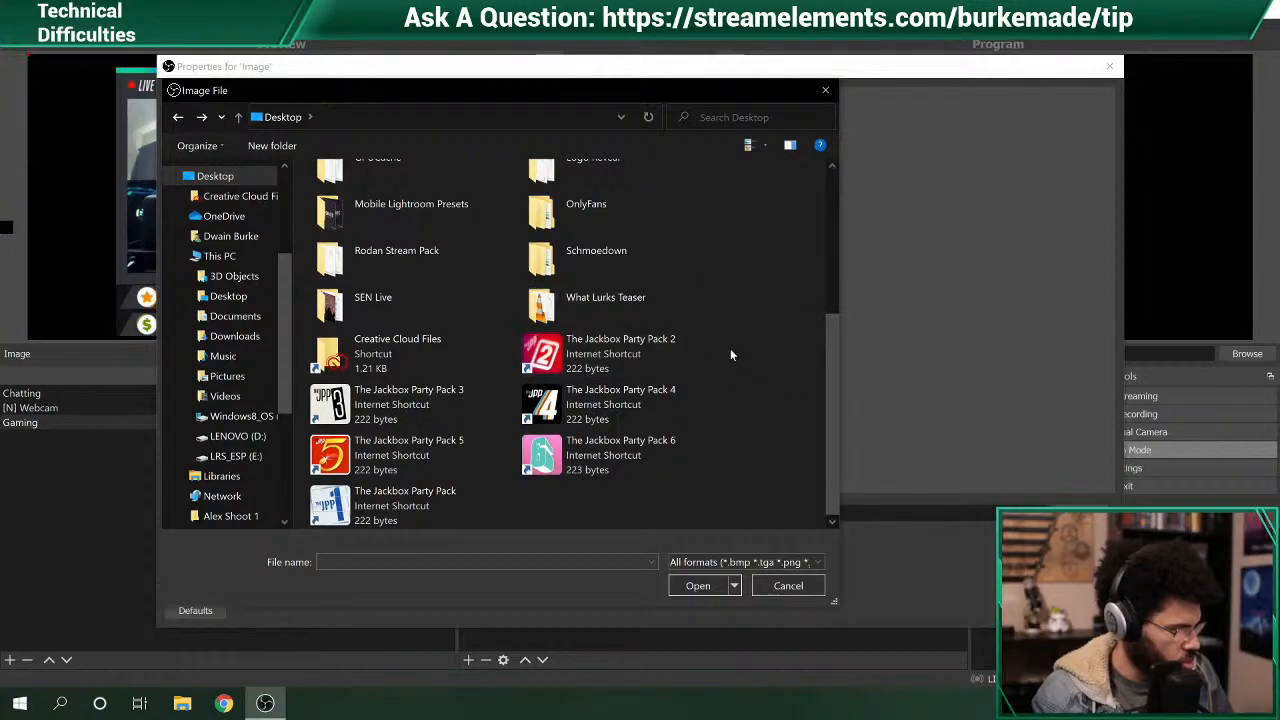
left_click_drag(839, 398, 826, 372)
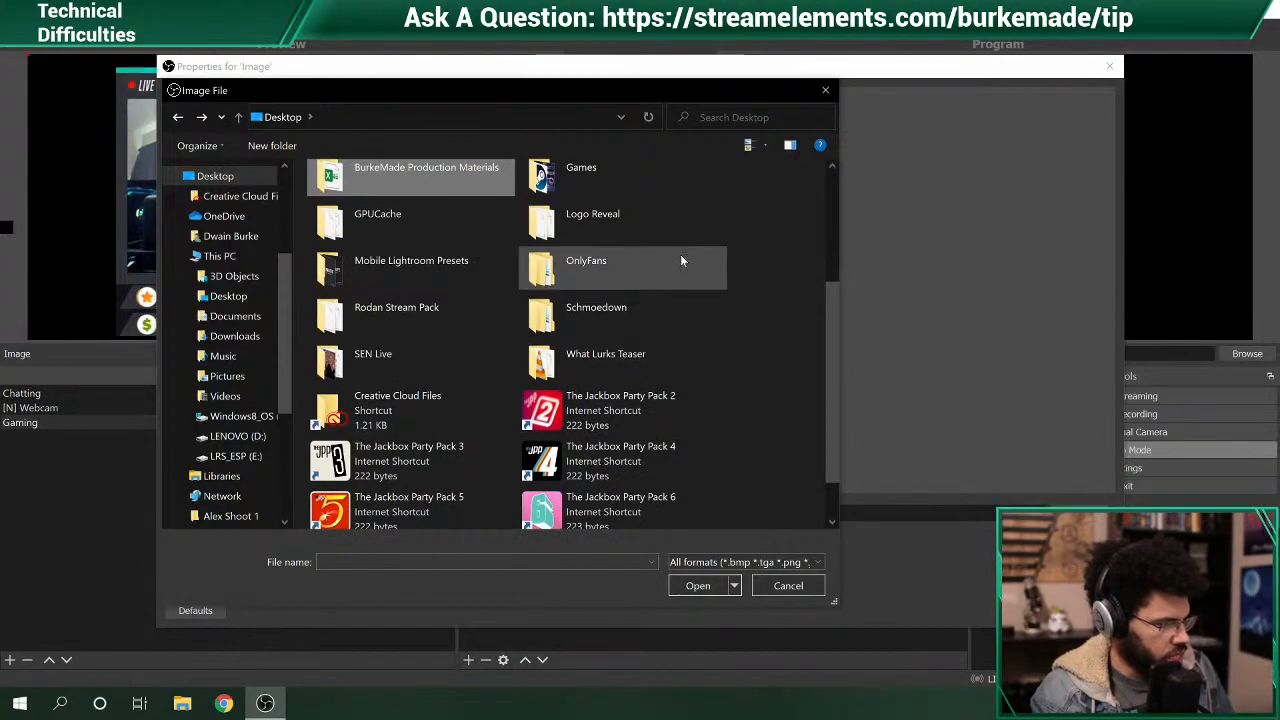
left_click_drag(838, 343, 794, 227)
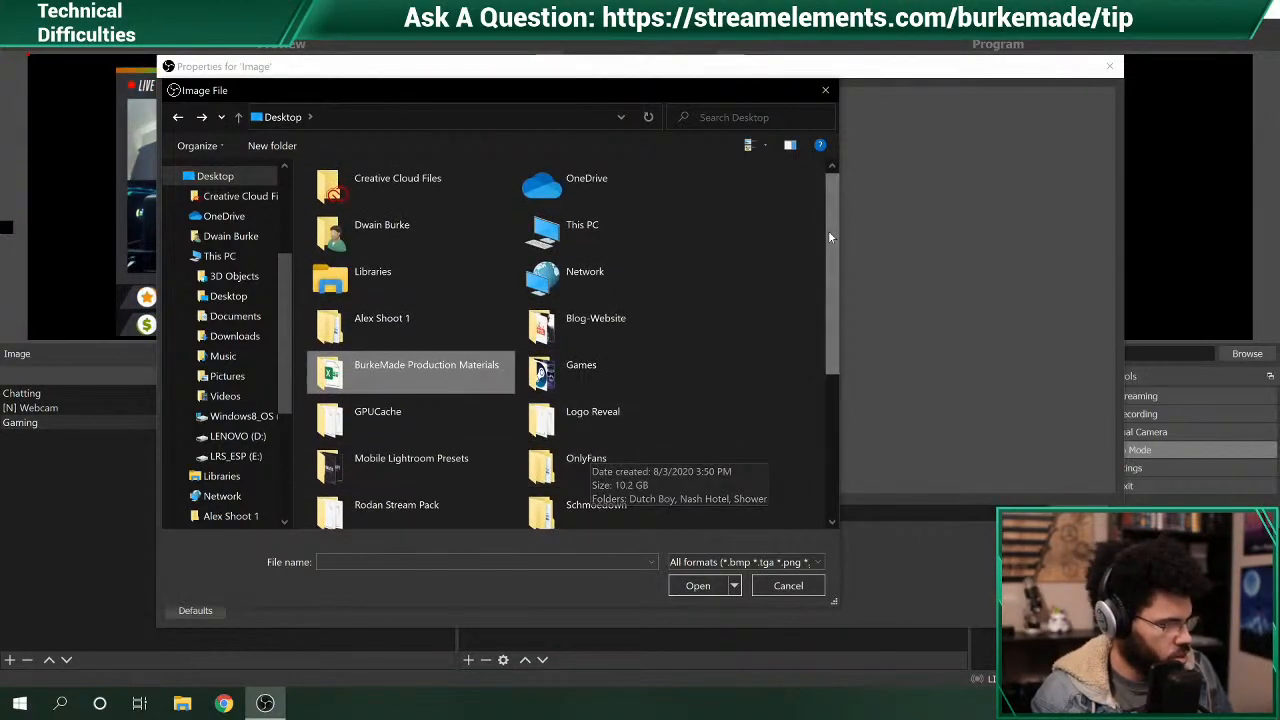
left_click_drag(833, 203, 872, 343)
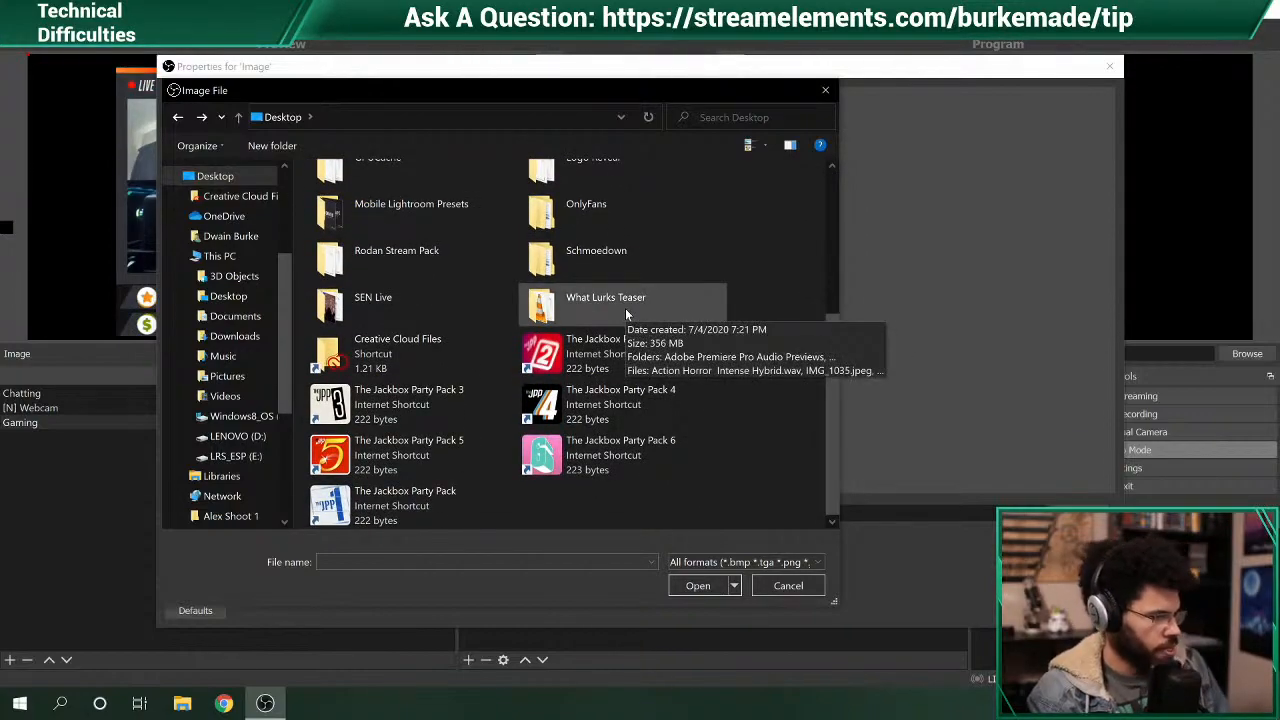
double_click(395, 268)
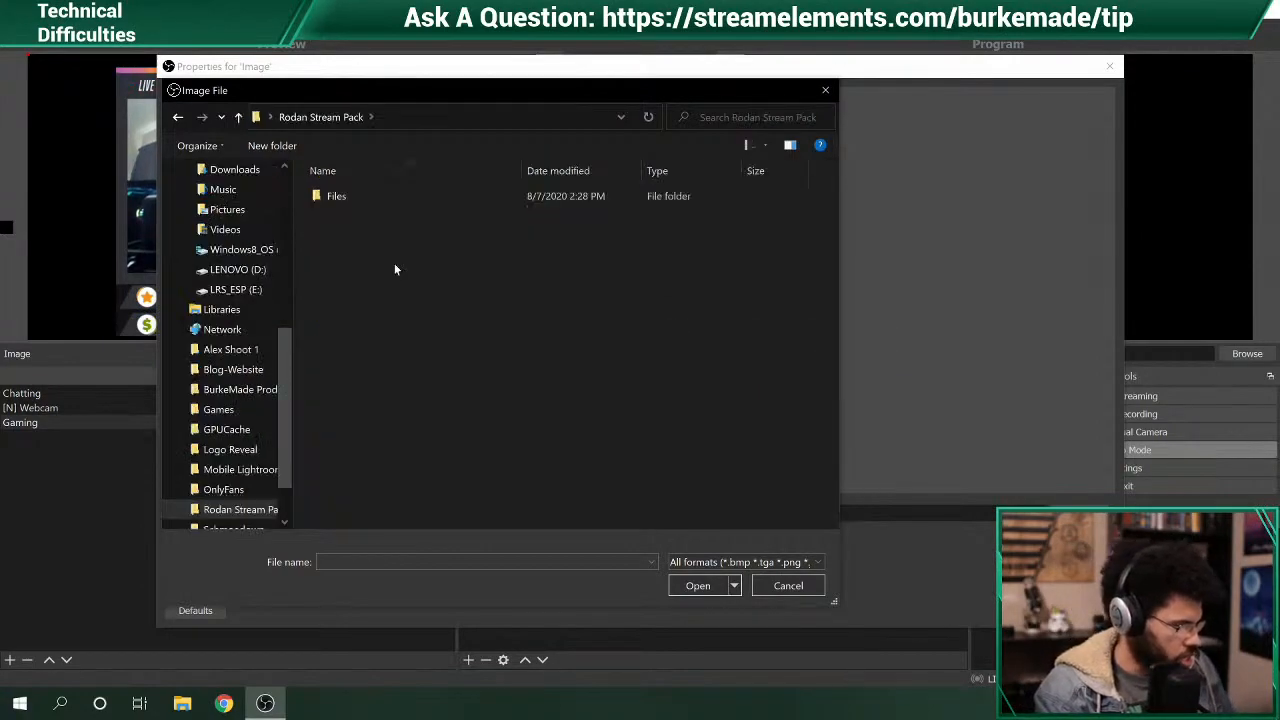
double_click(358, 198)
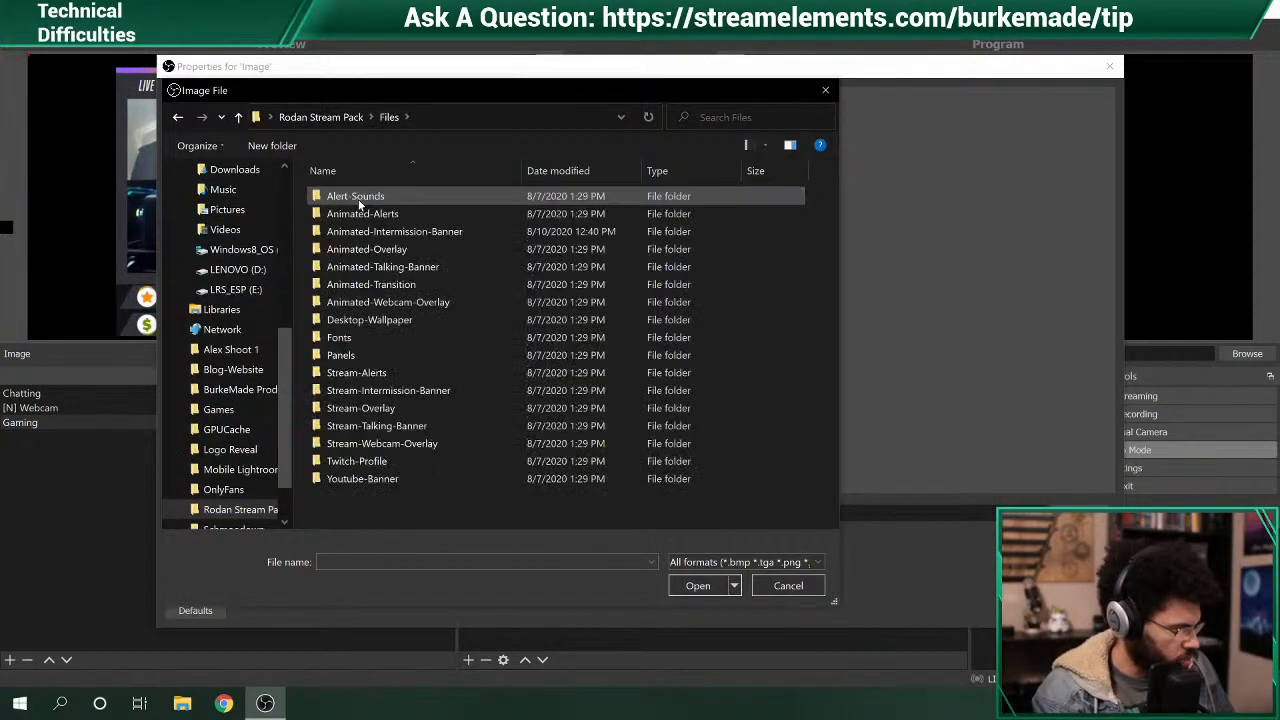
- Check the PNGS folder inside Twitch-Profile for a usable image and return to the Files folder
left_click(376, 481)
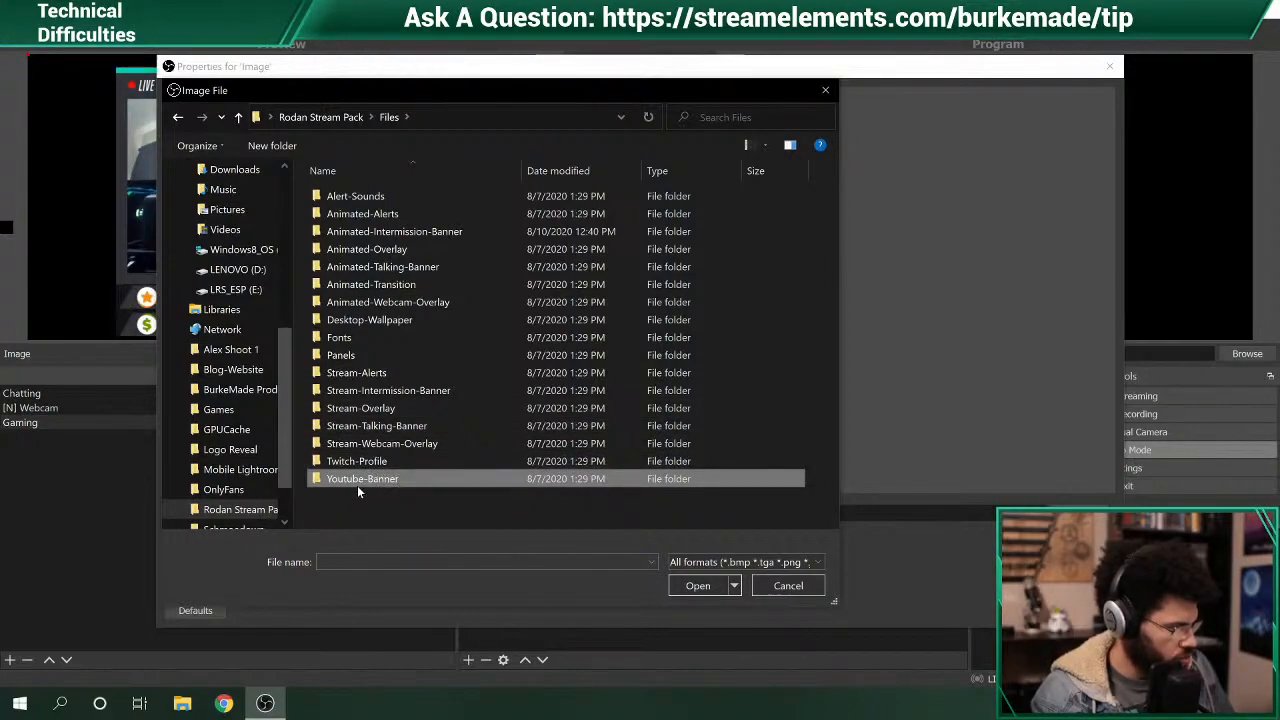
double_click(356, 462)
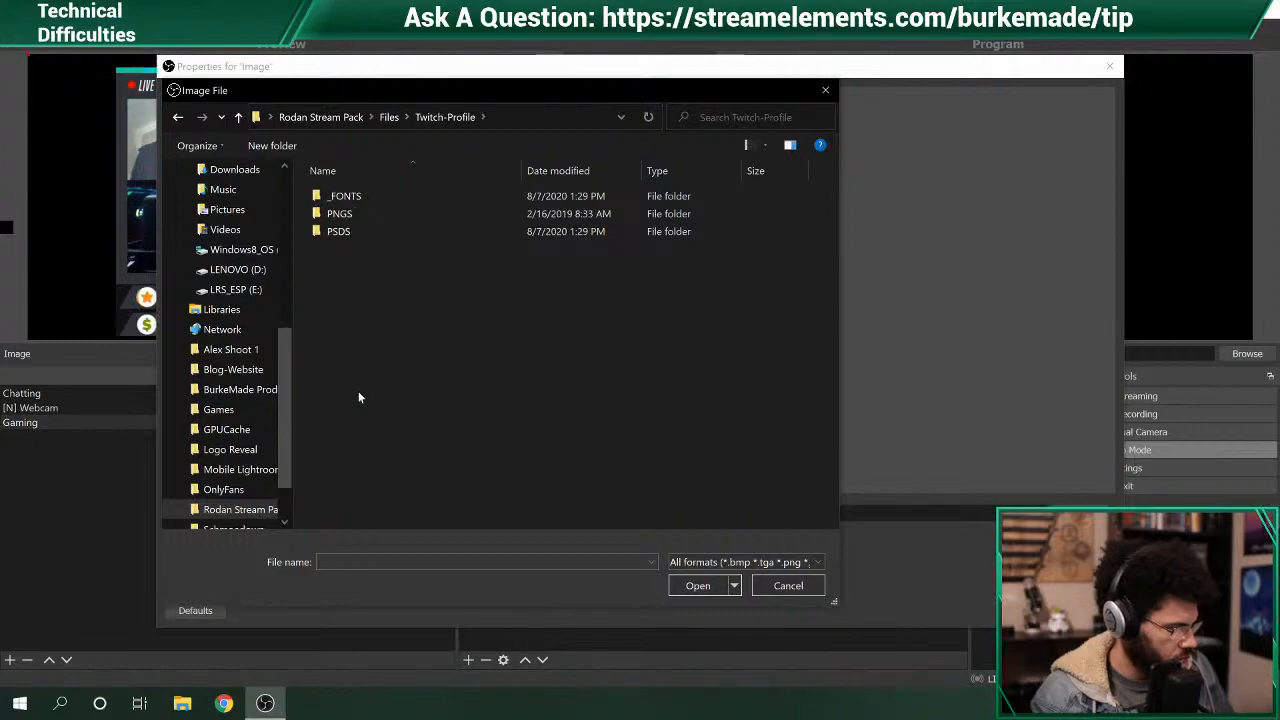
double_click(343, 218)
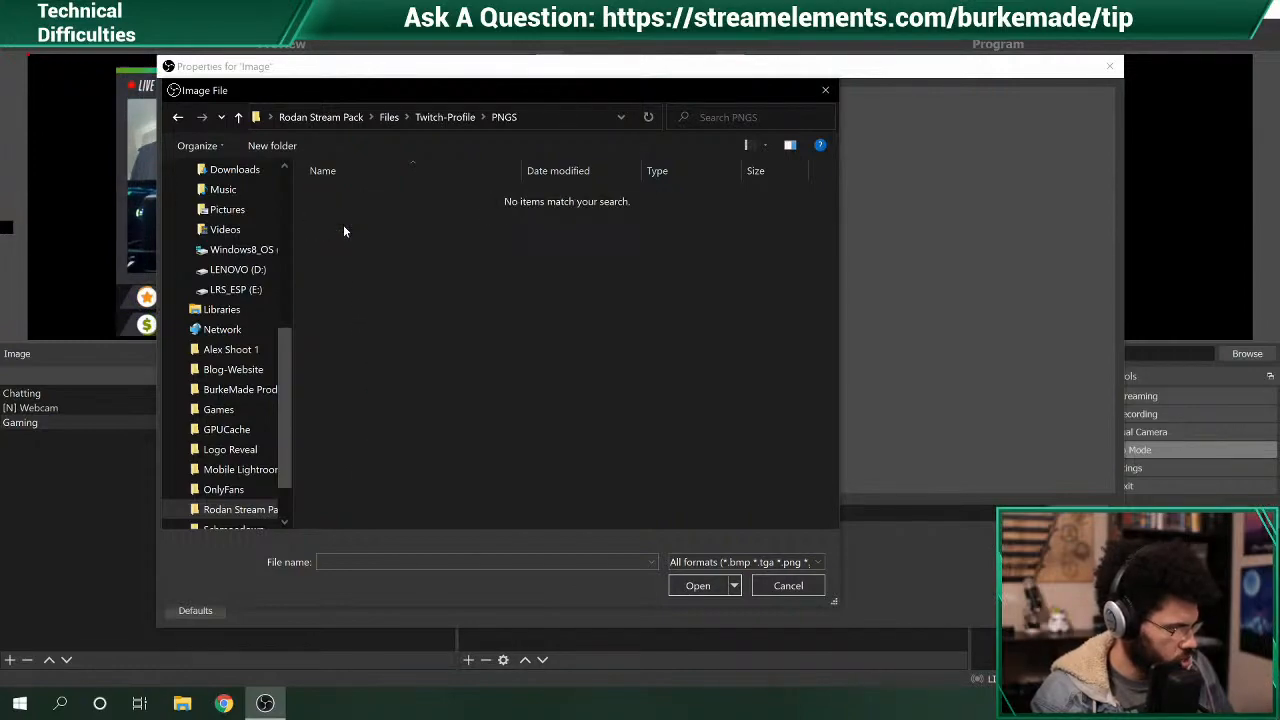
left_click(179, 124)
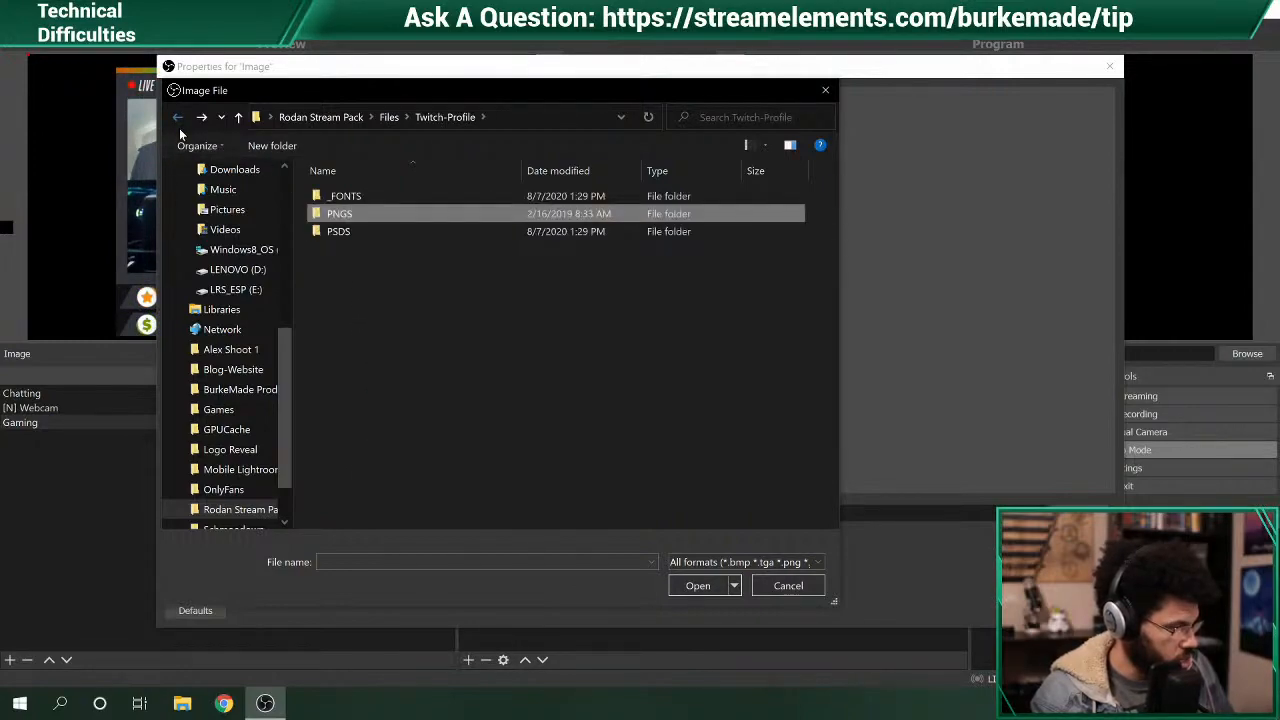
left_click(179, 124)
- Check the _PNGS folder inside Youtube-Banner for a usable image and return to the Files folder
left_click(394, 481)
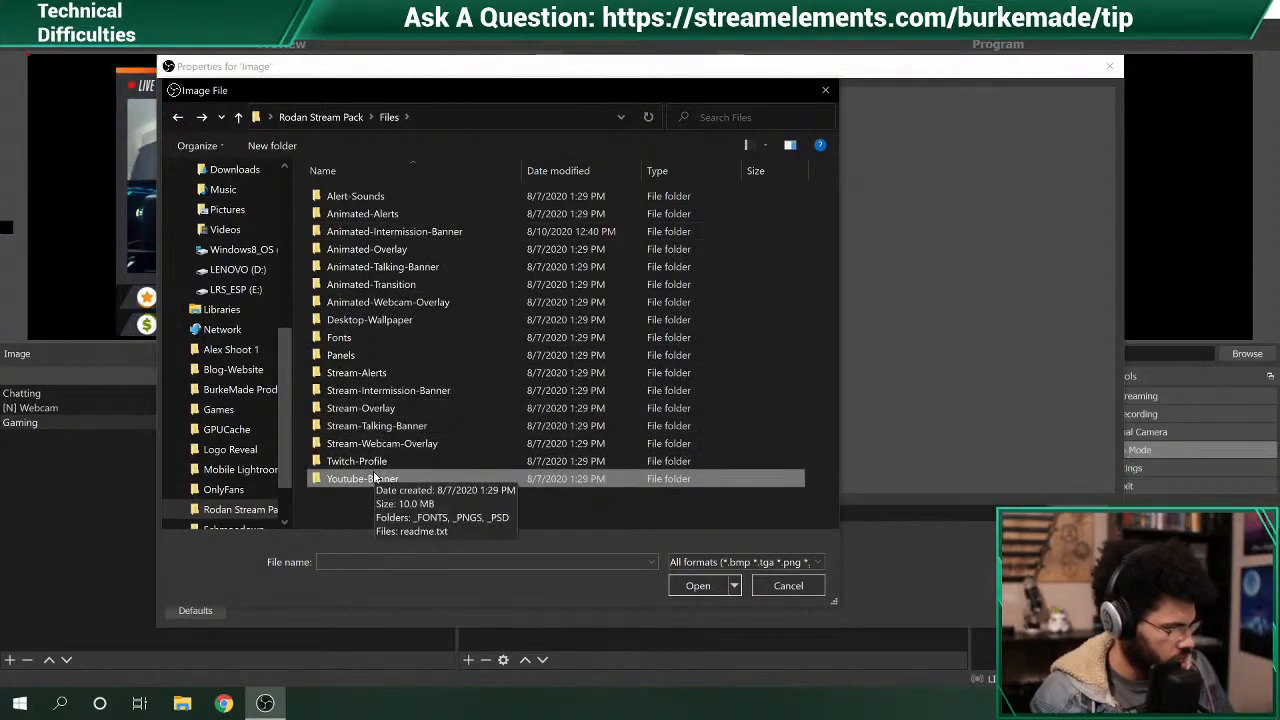
double_click(374, 478)
left_click(343, 213)
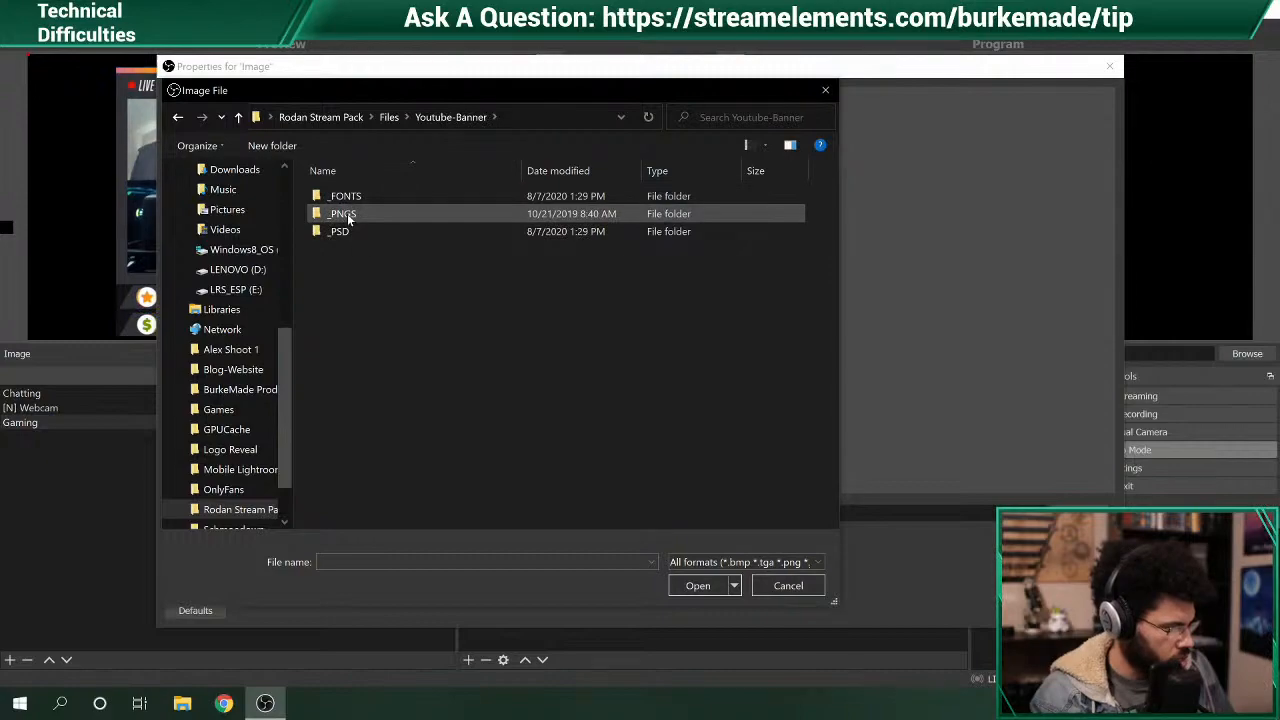
left_click(345, 213)
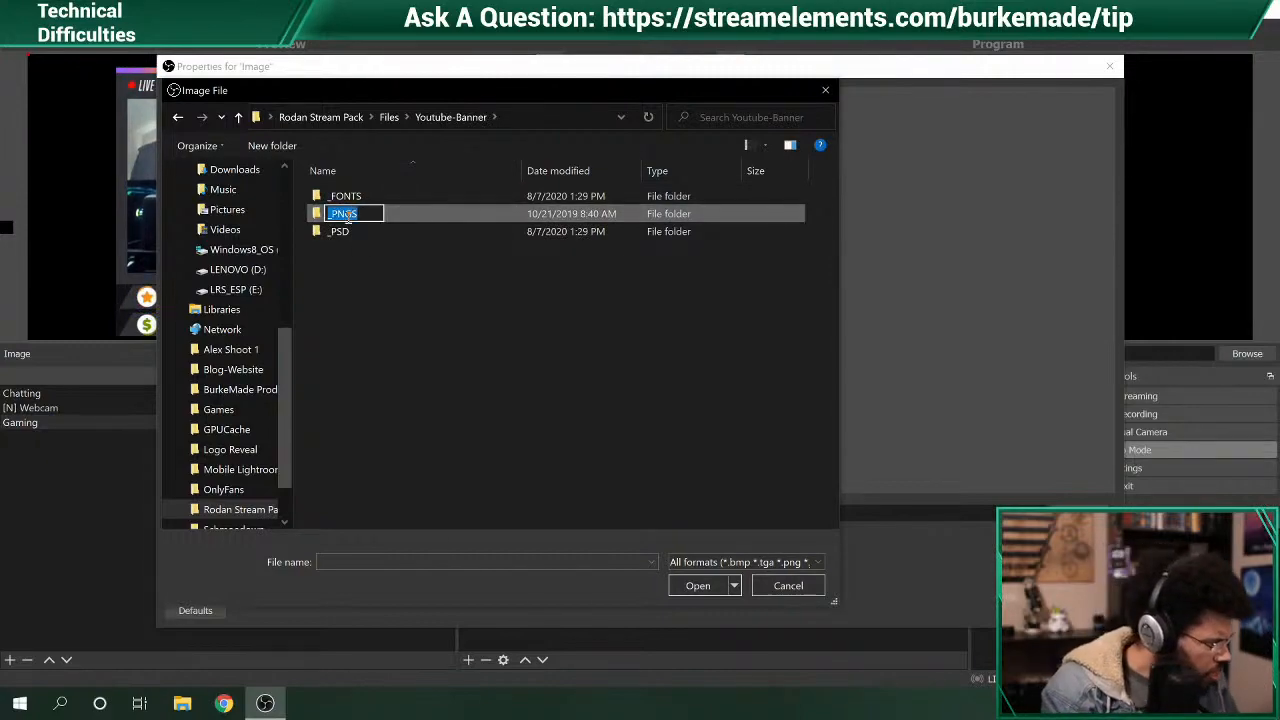
left_click(358, 245)
left_click(351, 217)
double_click(352, 215)
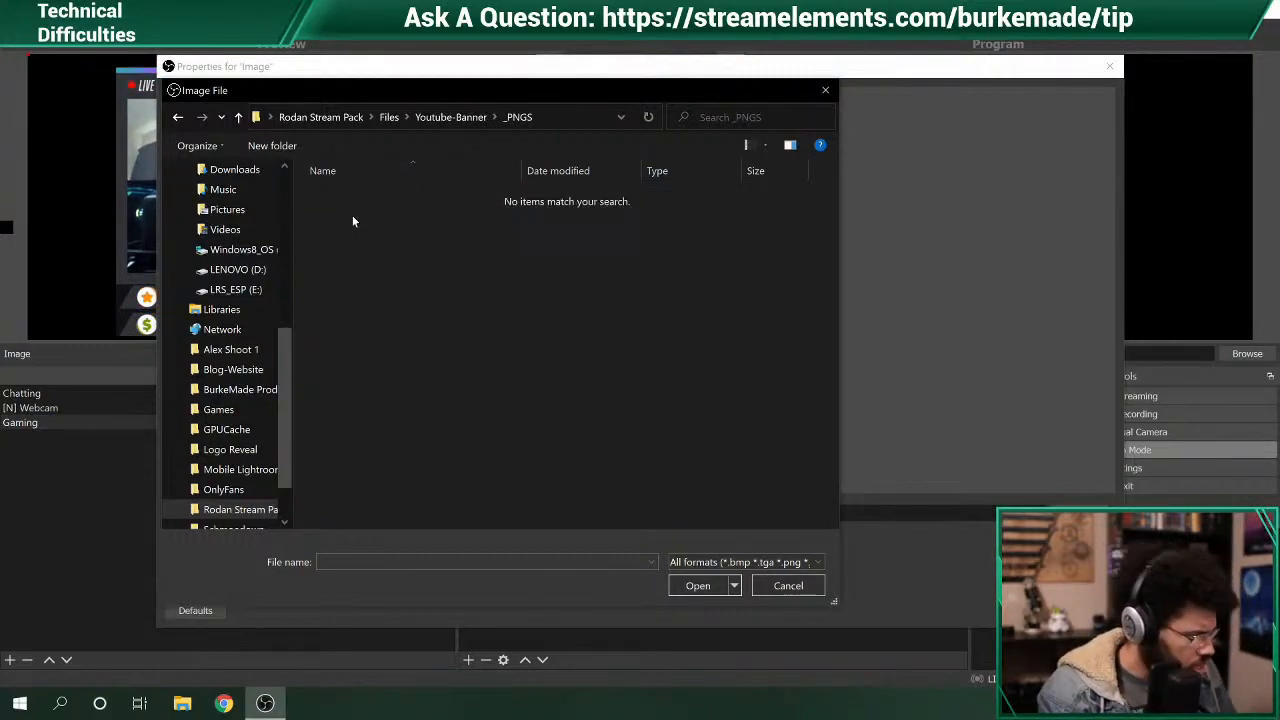
left_click(175, 120)
left_click(175, 120)
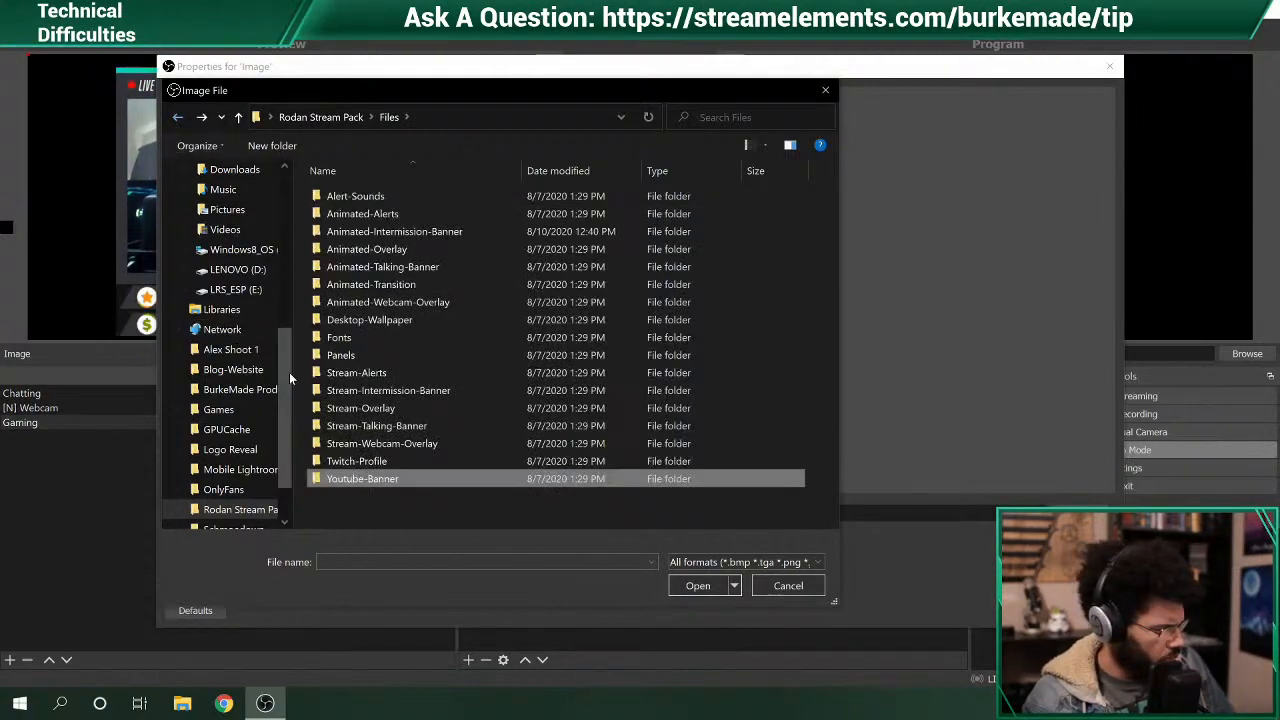
- Check the PNGS folder inside Stream-Talking-Banner for a suitable image and return to the Files folder
double_click(349, 426)
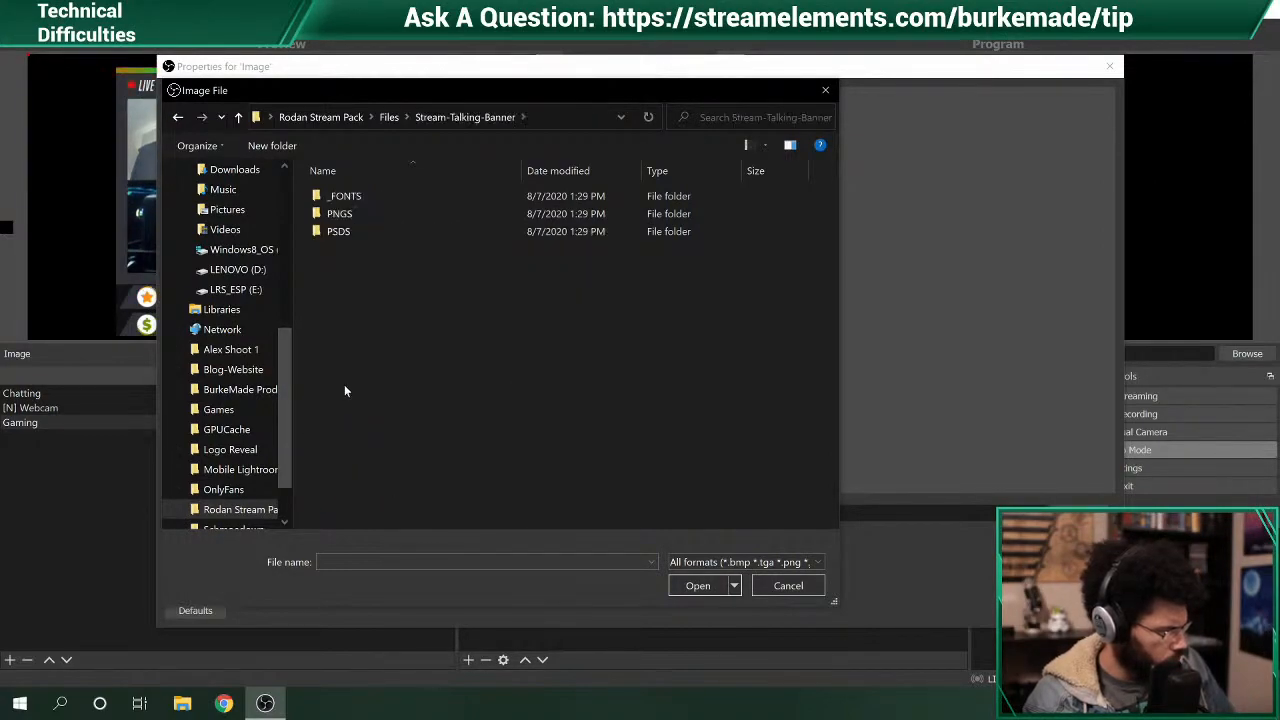
left_click(338, 218)
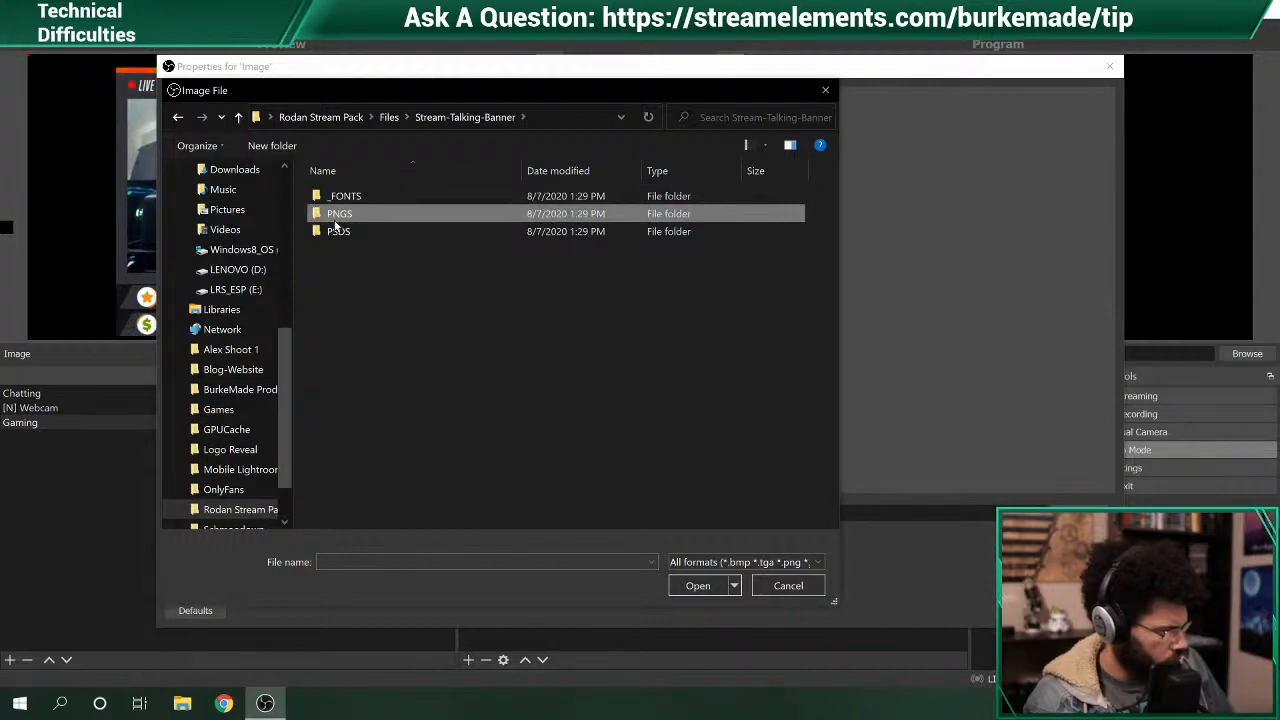
double_click(336, 219)
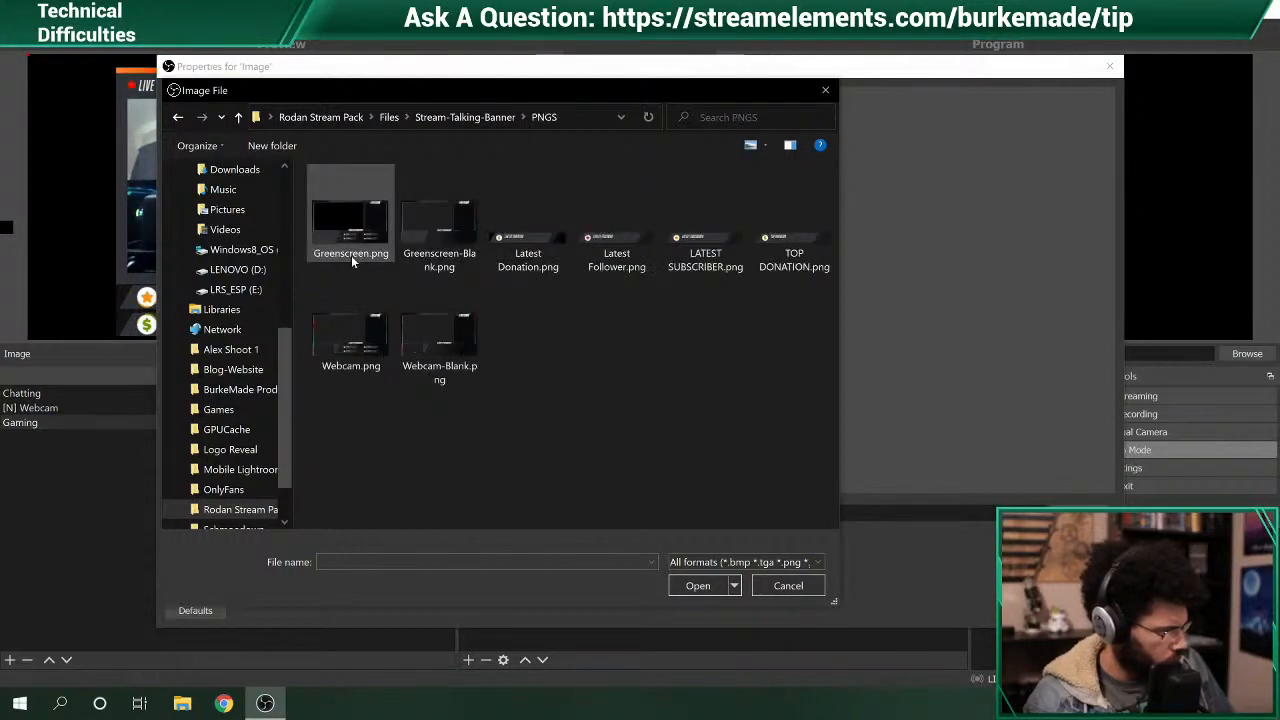
left_click(179, 118)
left_click(179, 118)
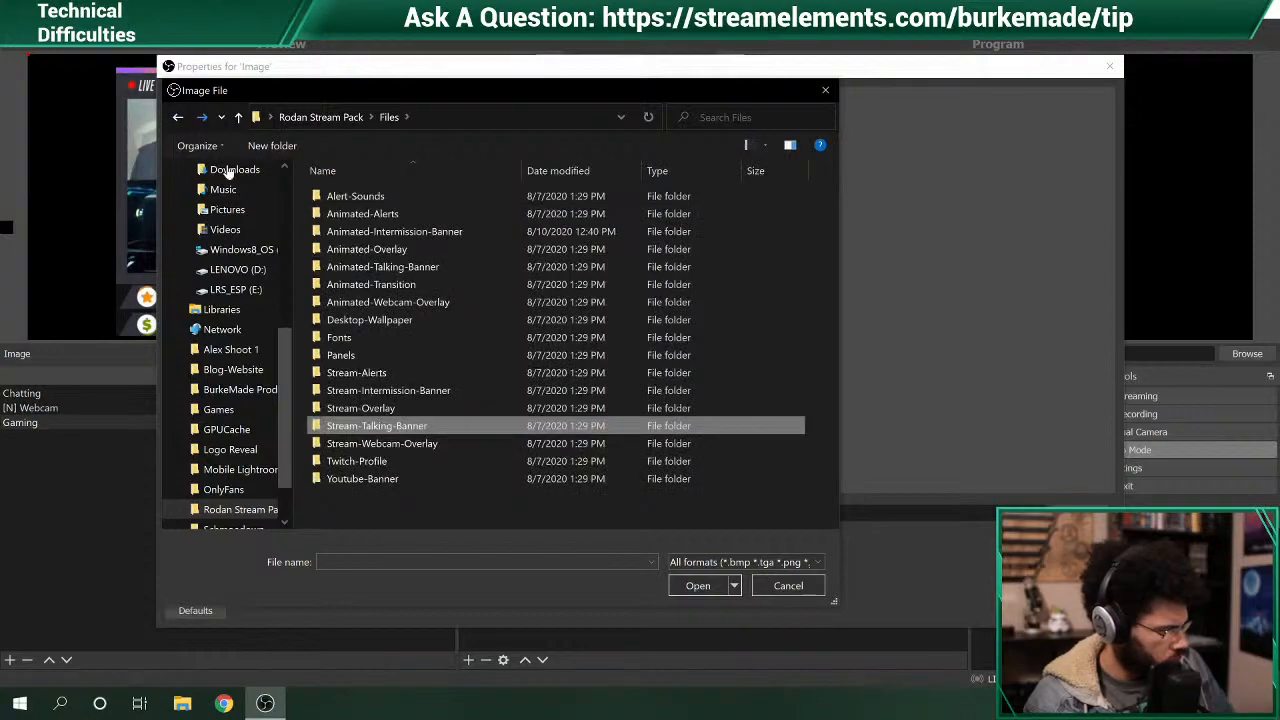
- Look through the overlay images in the PNGS folder of Stream-Overlay and return to the Files folder
double_click(370, 408)
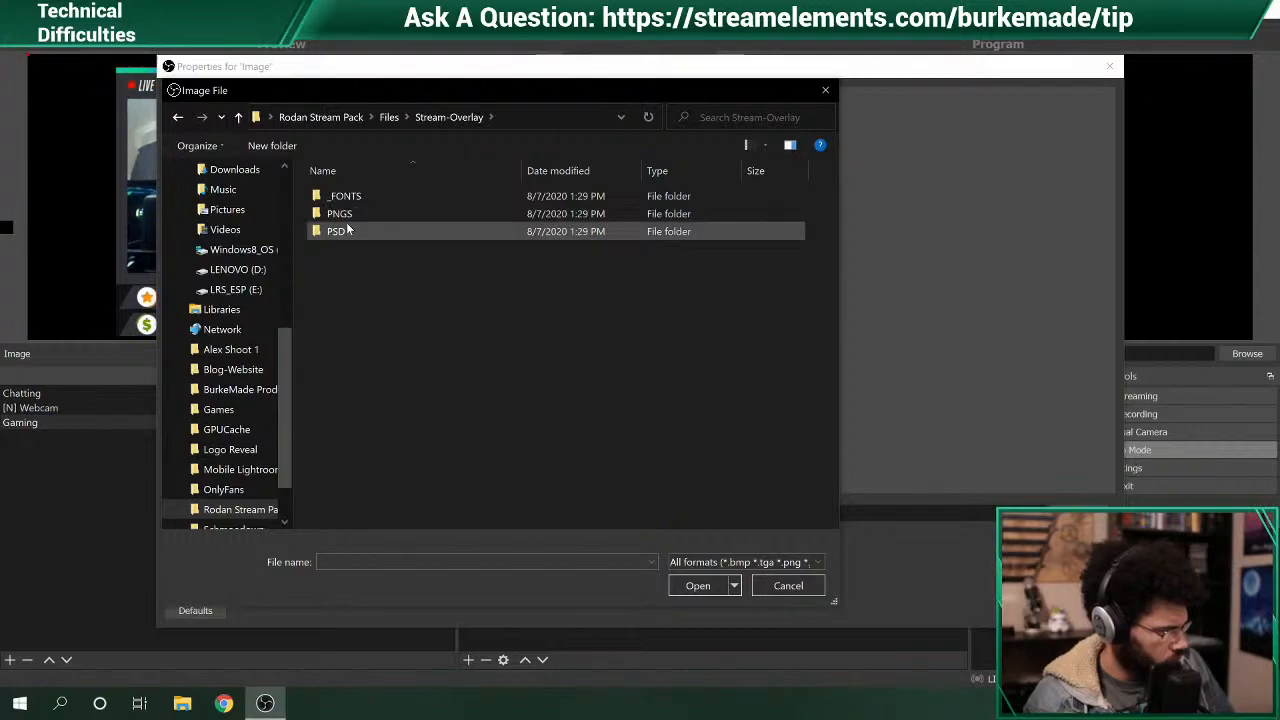
left_click(348, 217)
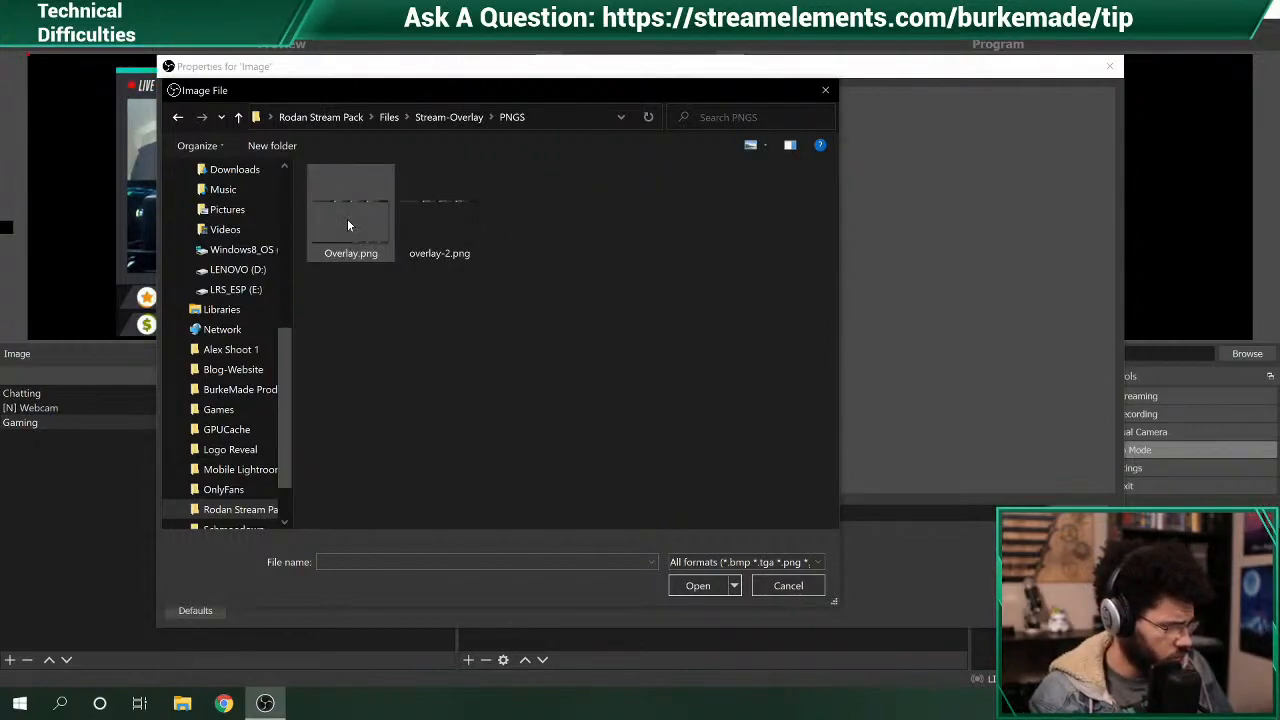
left_click(176, 117)
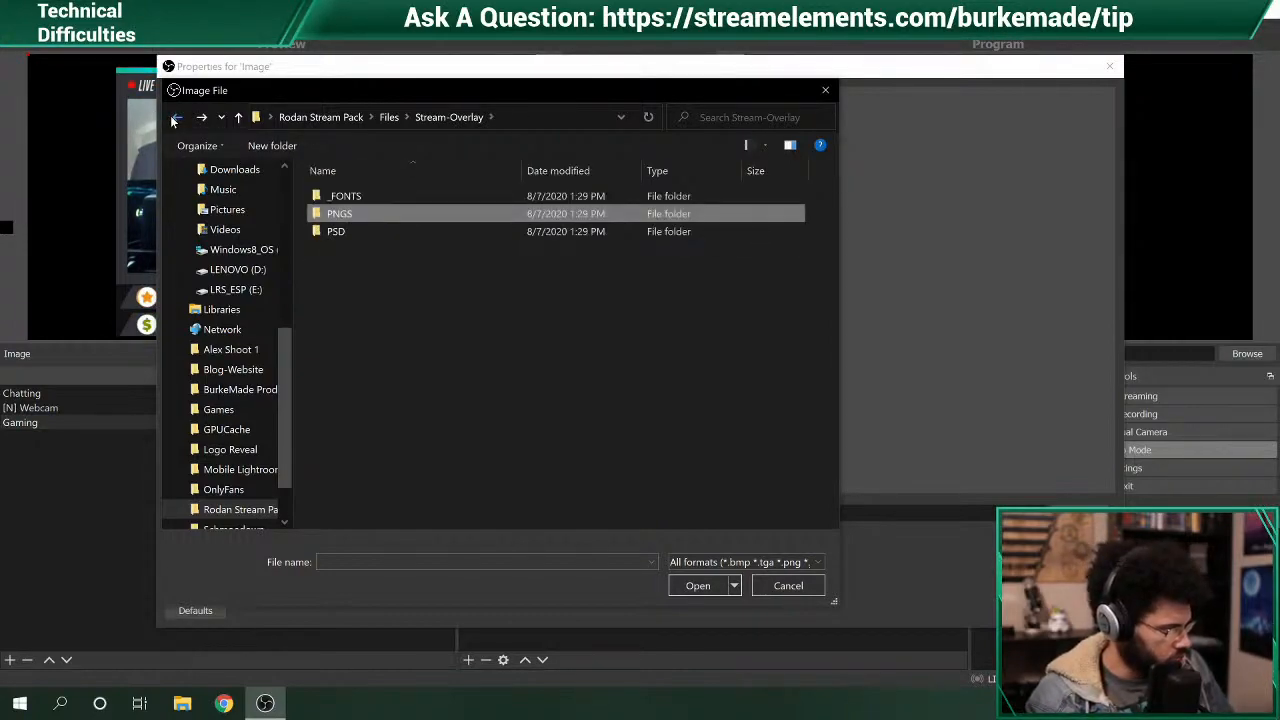
left_click(176, 117)
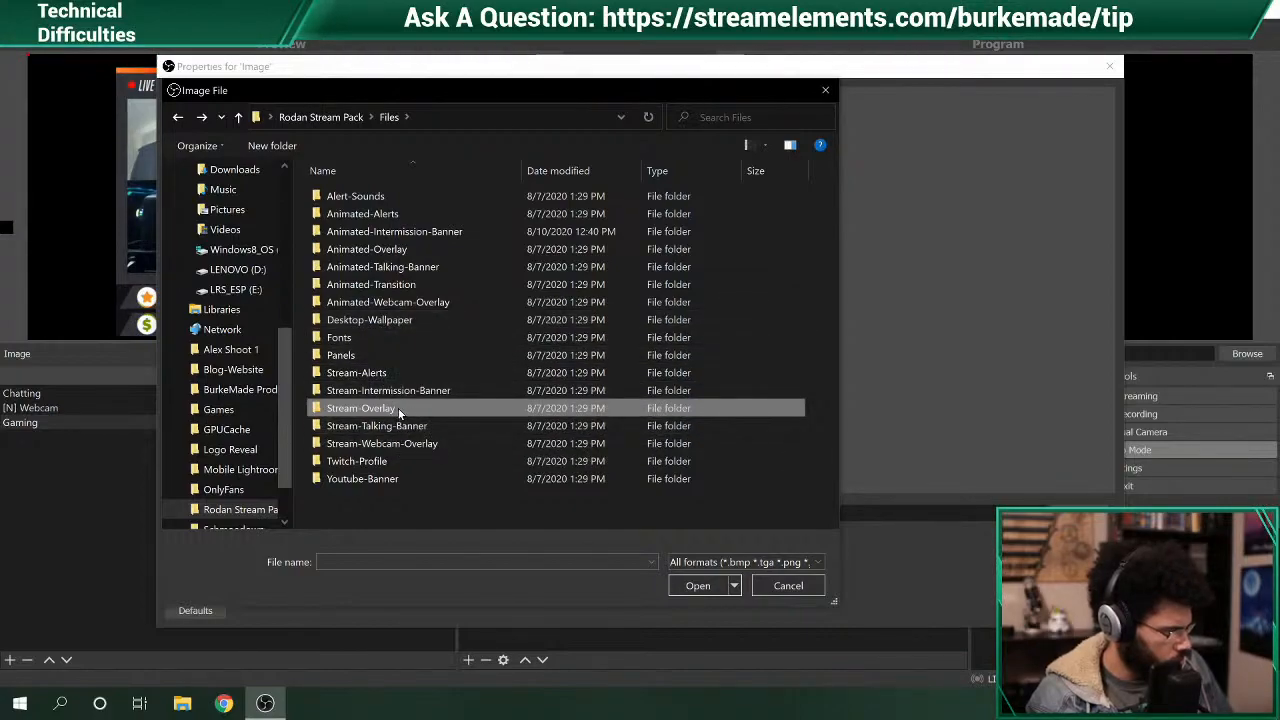
- Load Pause-Banner-3.jpg from the PNGS folder of stream-intermission-banners-rodan-series in Stream-Intermission-Banner as the Image source's file and accept the properties
double_click(389, 391)
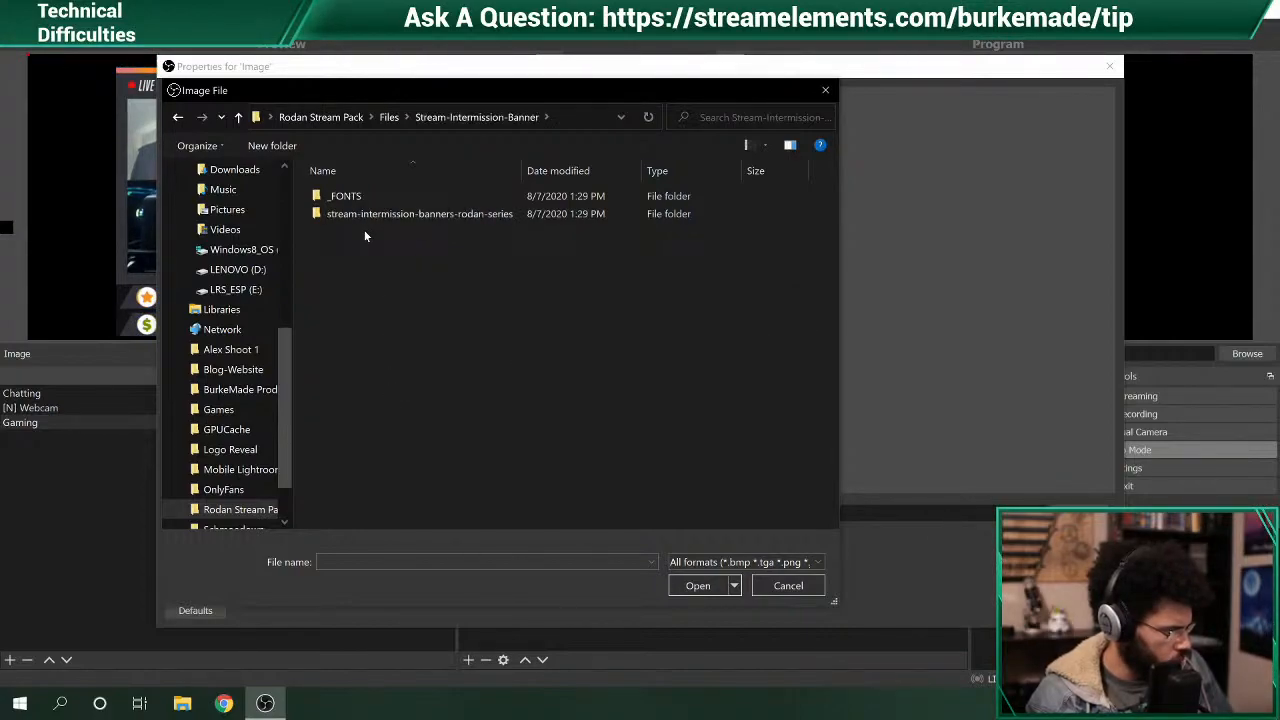
double_click(362, 217)
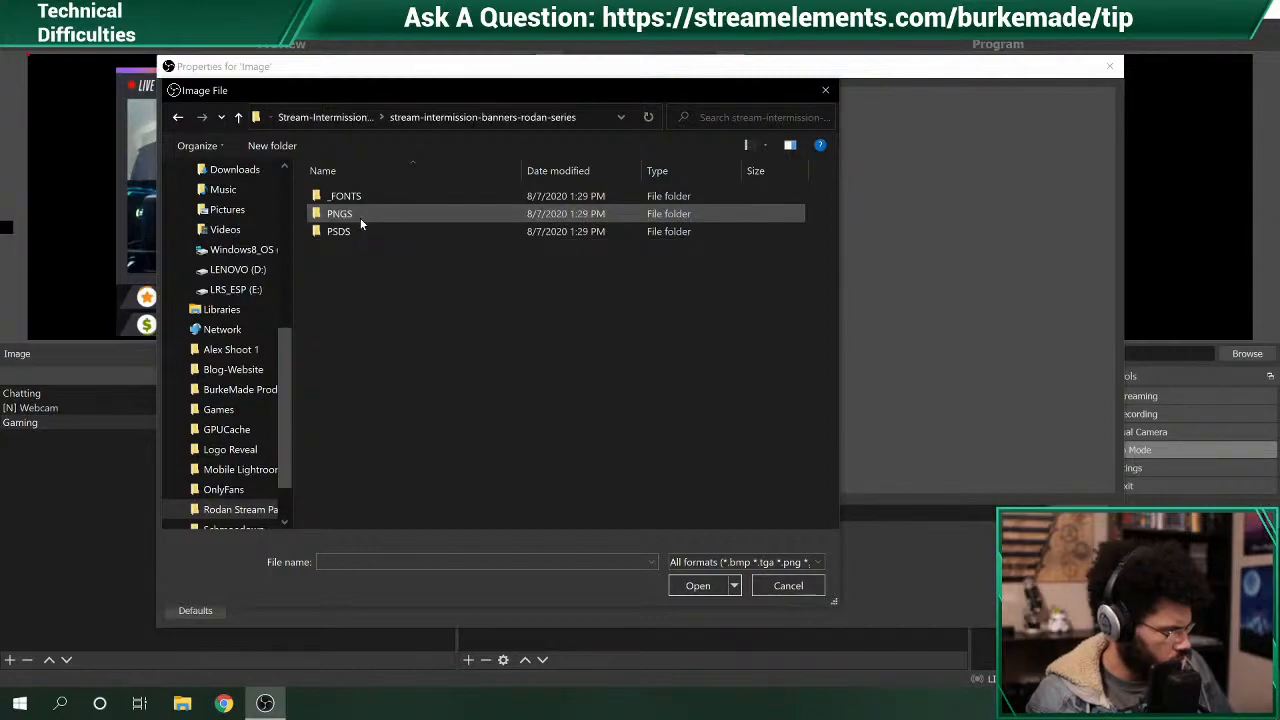
double_click(358, 218)
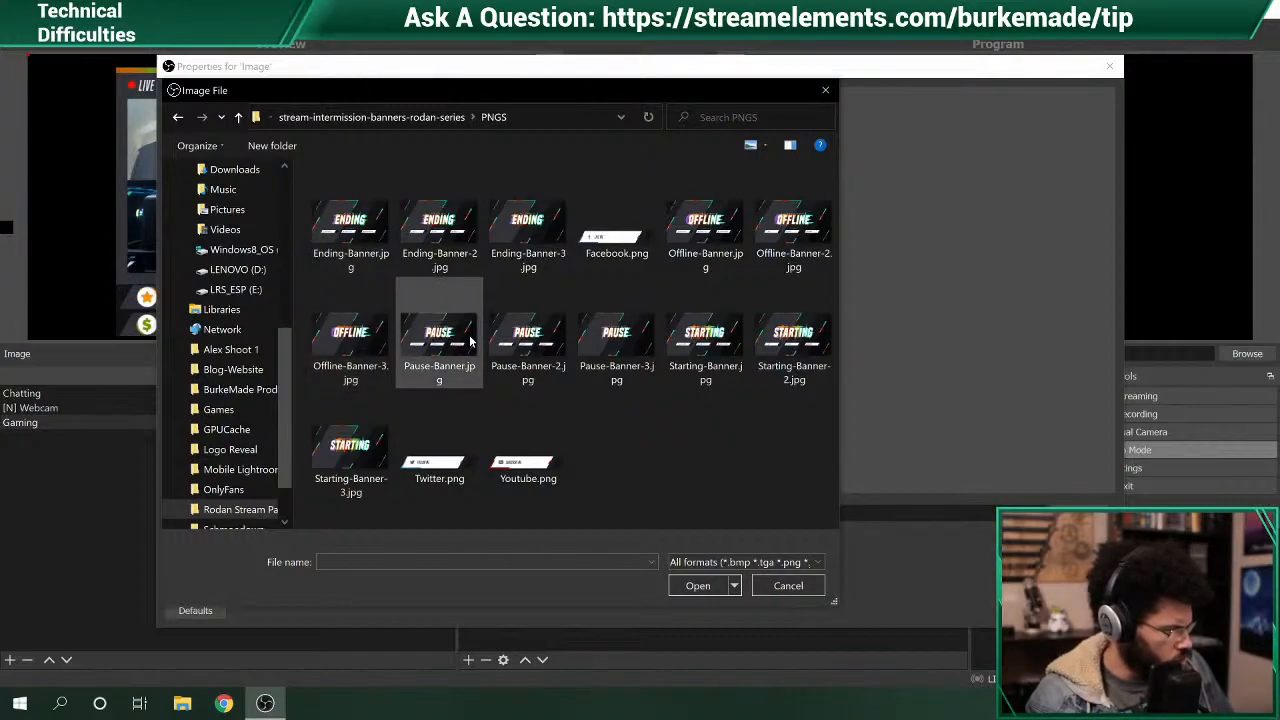
left_click(621, 342)
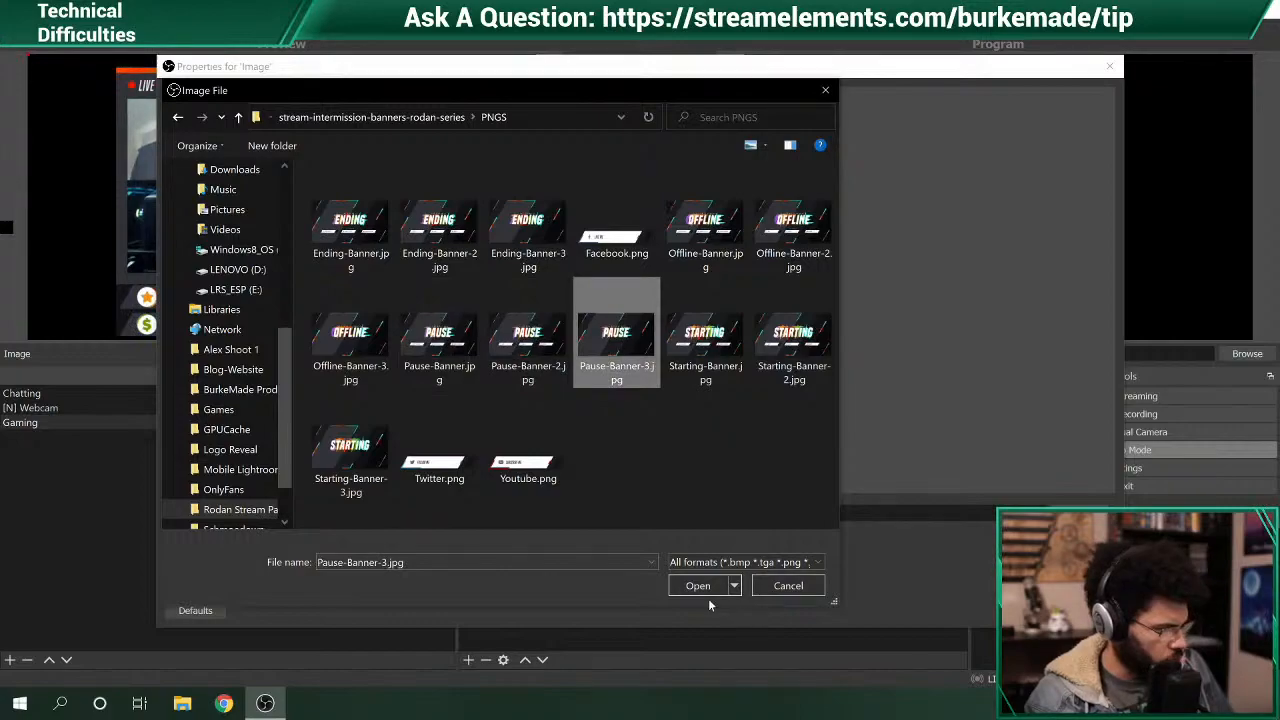
left_click(708, 593)
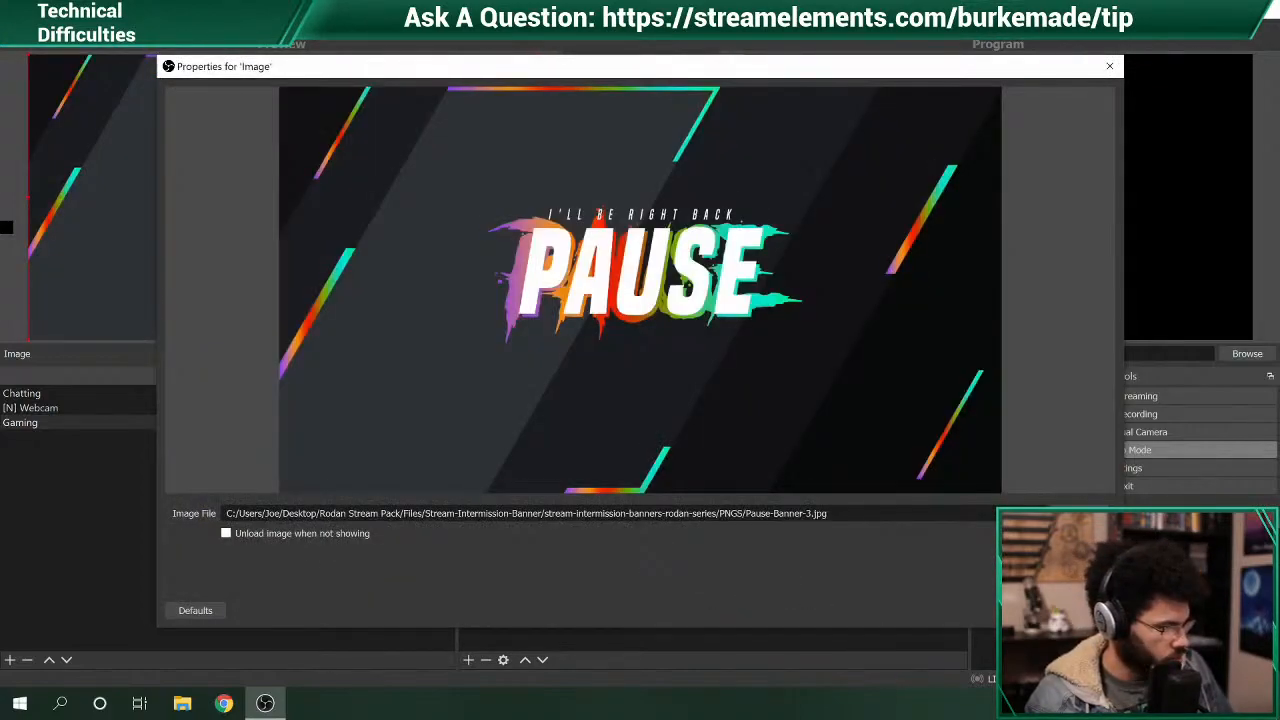
left_click(1023, 610)
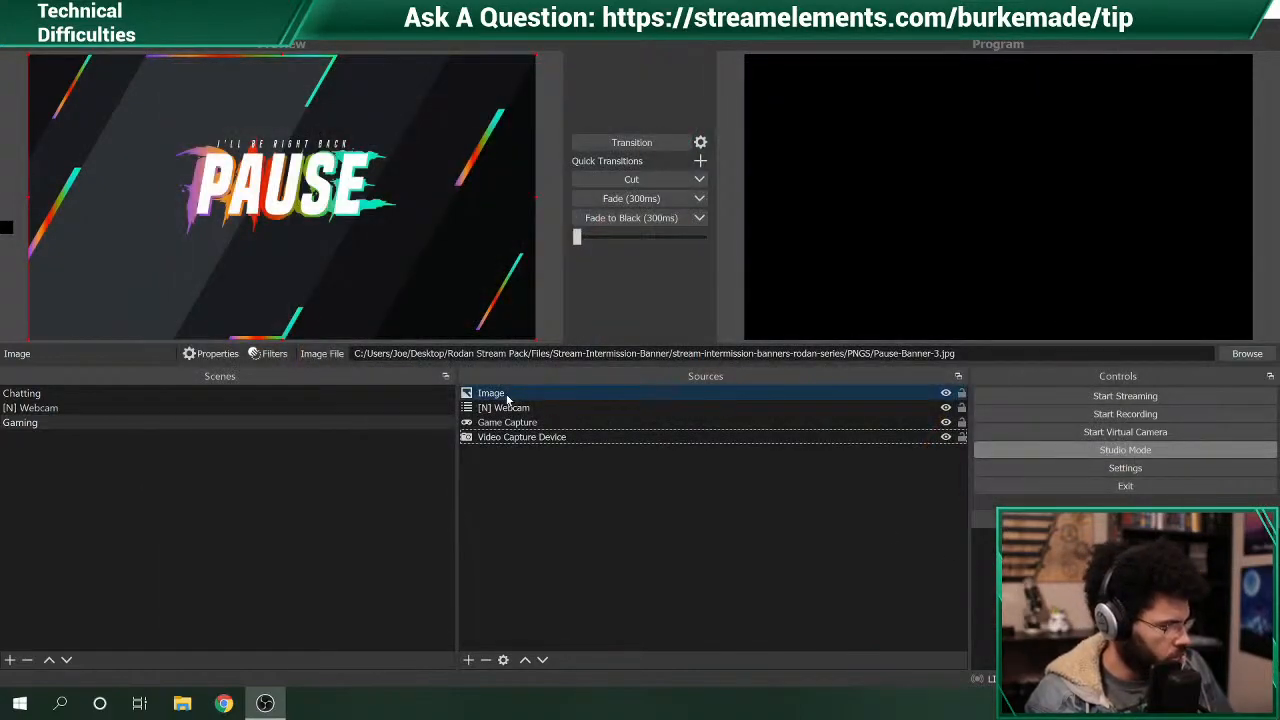
- Order the Image source below [N] Webcam, then scale the webcam to about half the canvas width and place it in the canvas's upper-right corner
left_click_drag(506, 395, 511, 419)
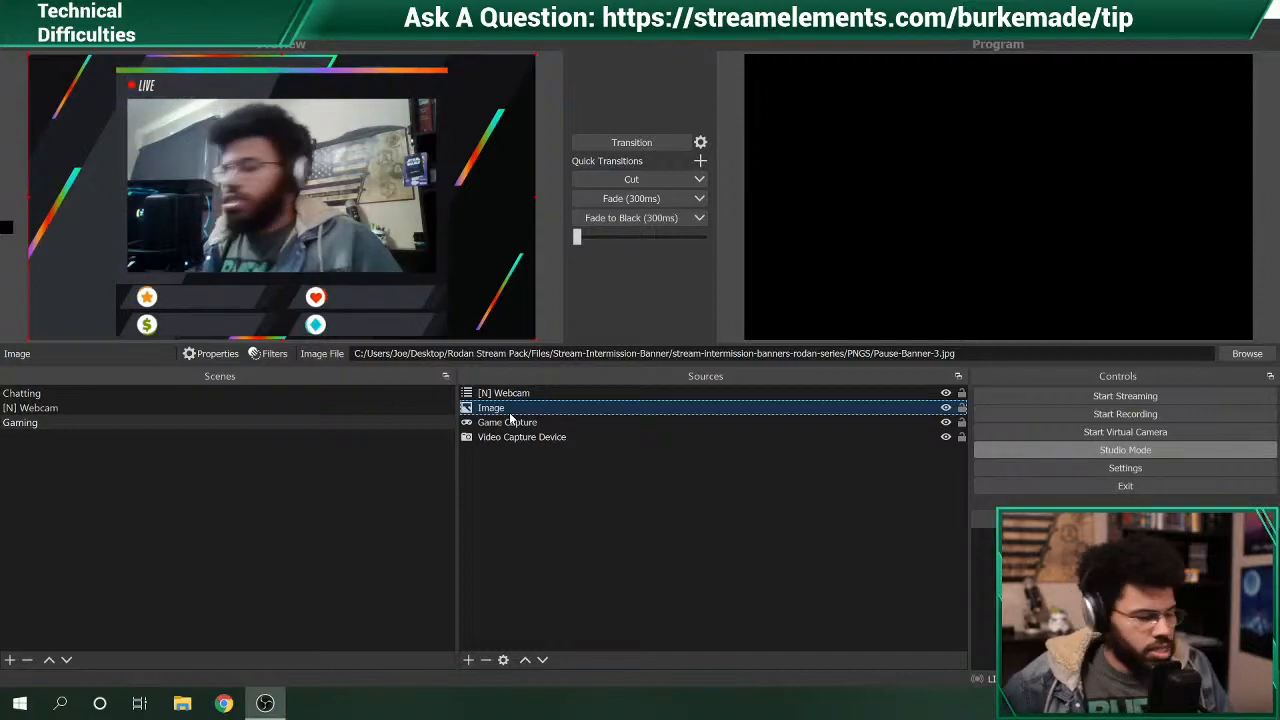
left_click(412, 234)
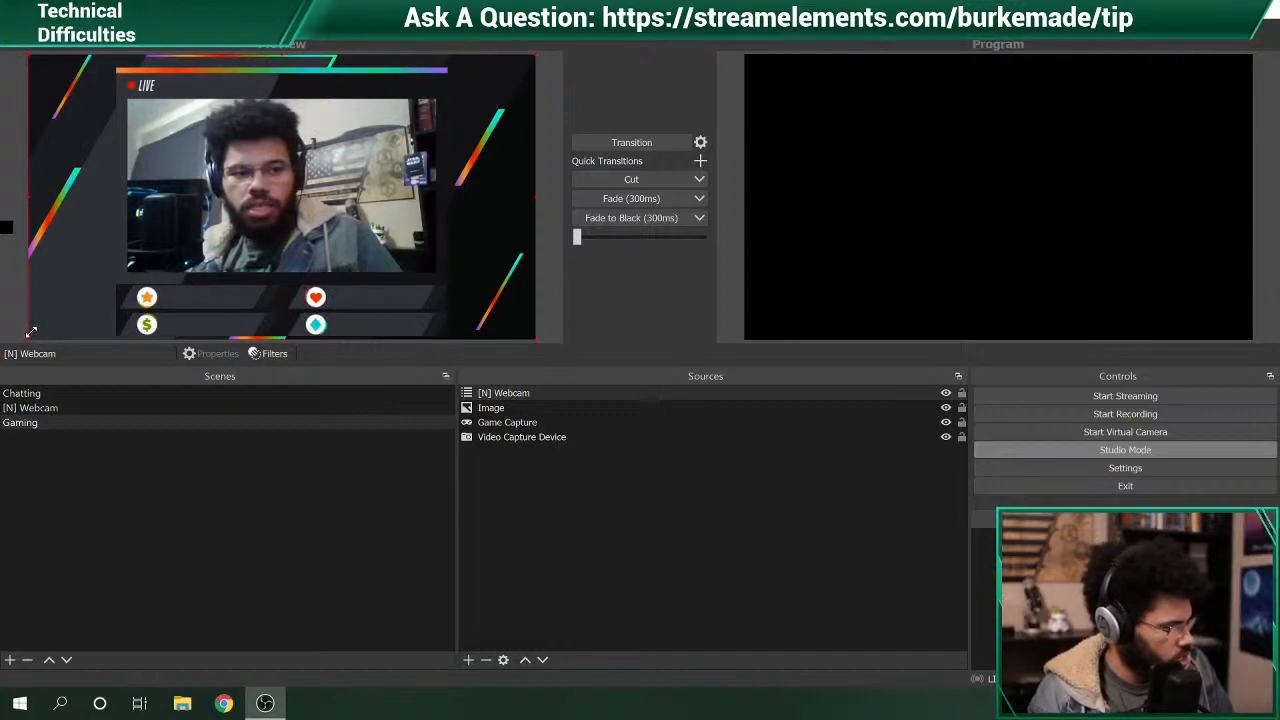
left_click_drag(31, 331, 338, 160)
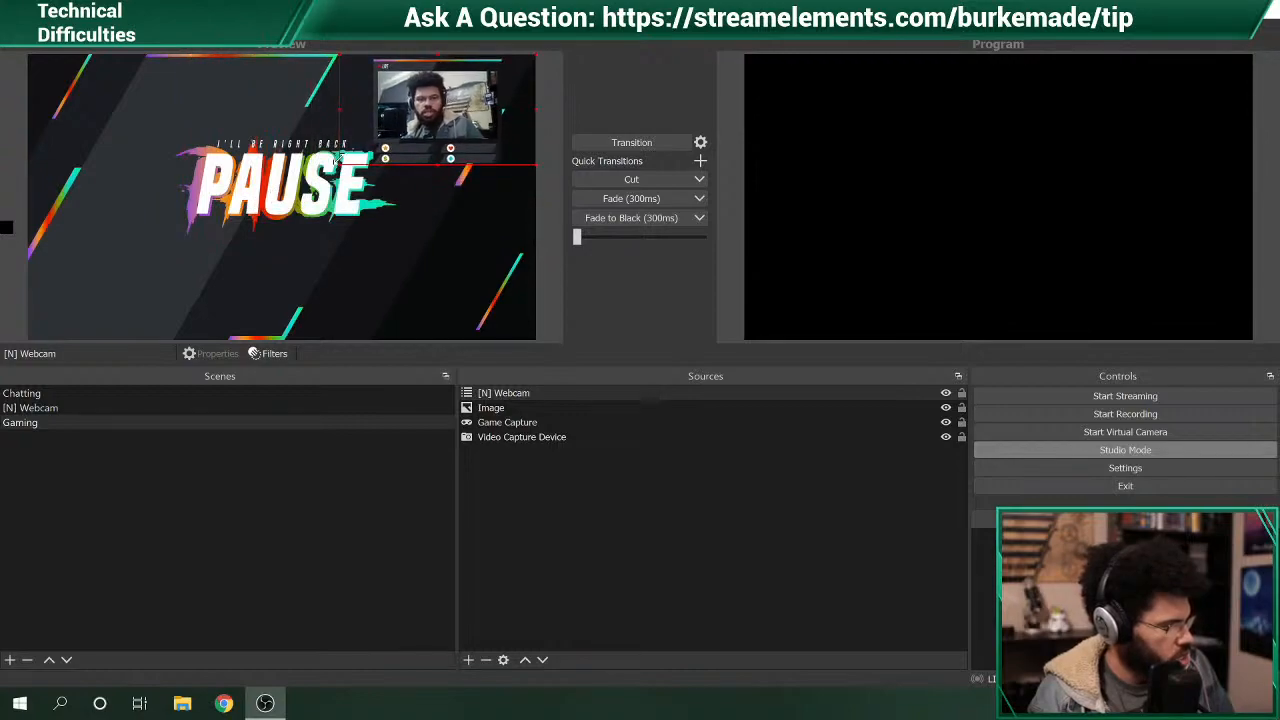
left_click_drag(440, 165, 411, 145)
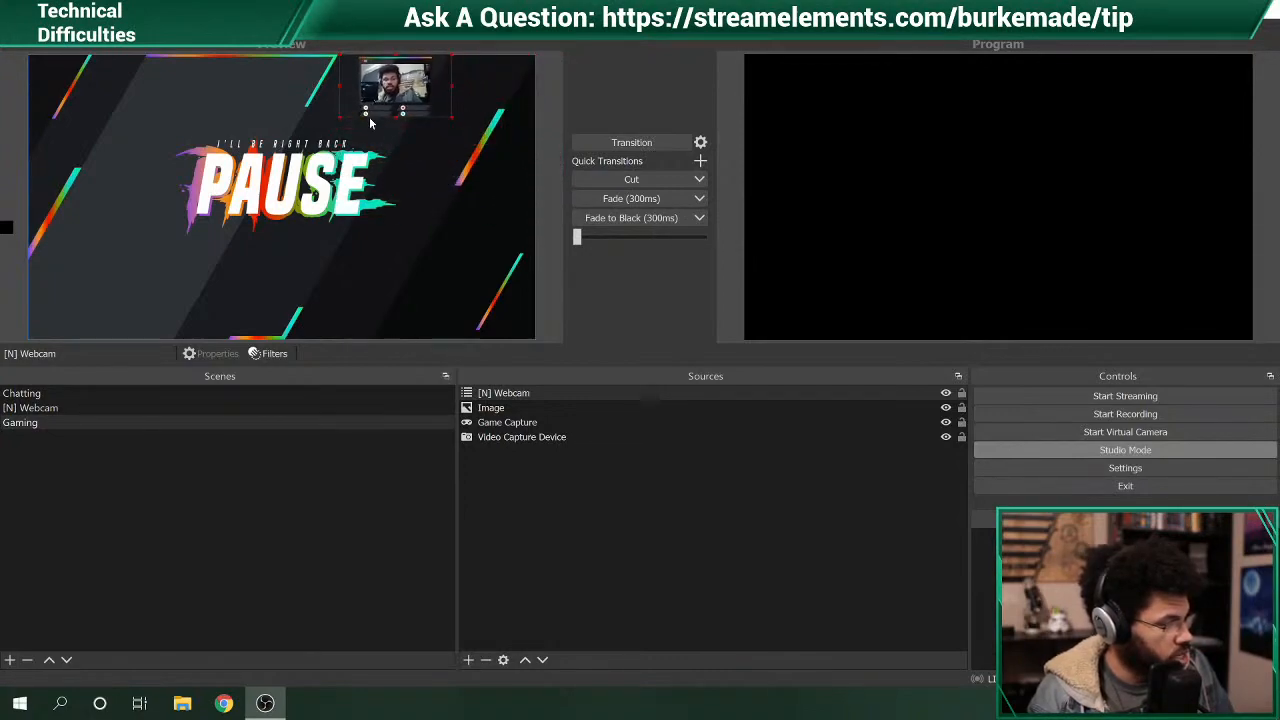
left_click_drag(446, 93, 265, 176)
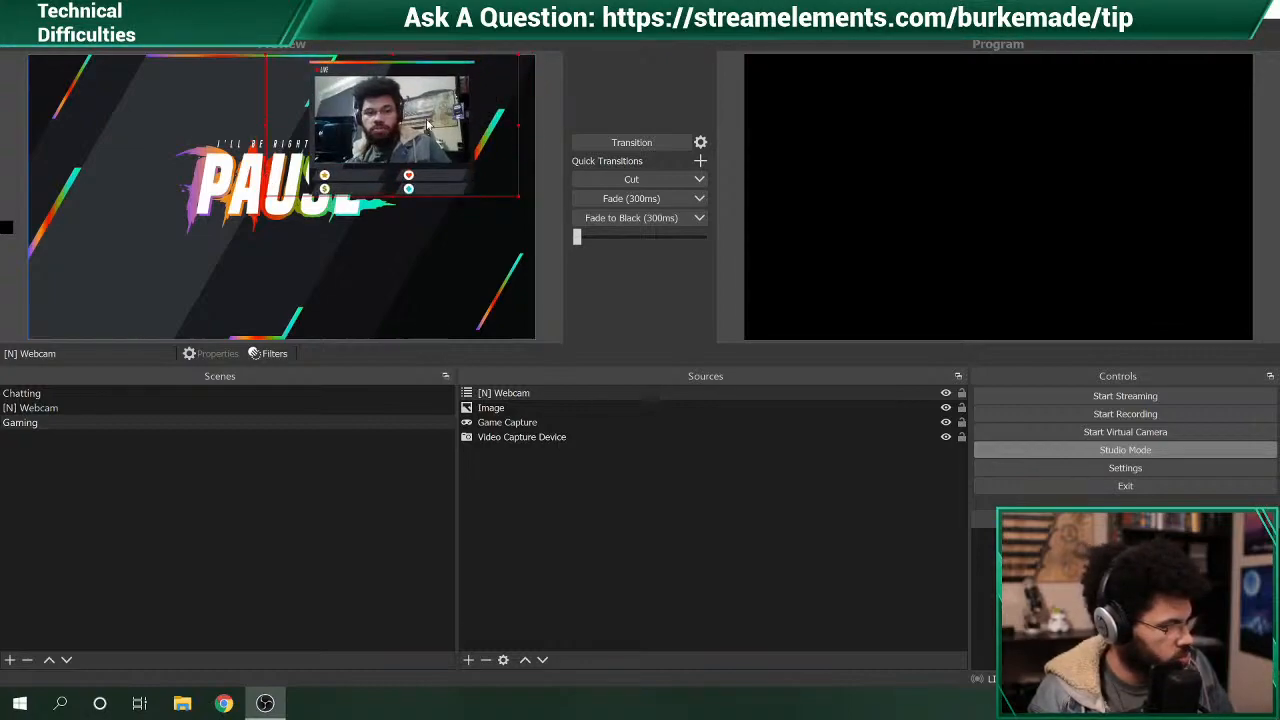
left_click_drag(407, 112, 466, 100)
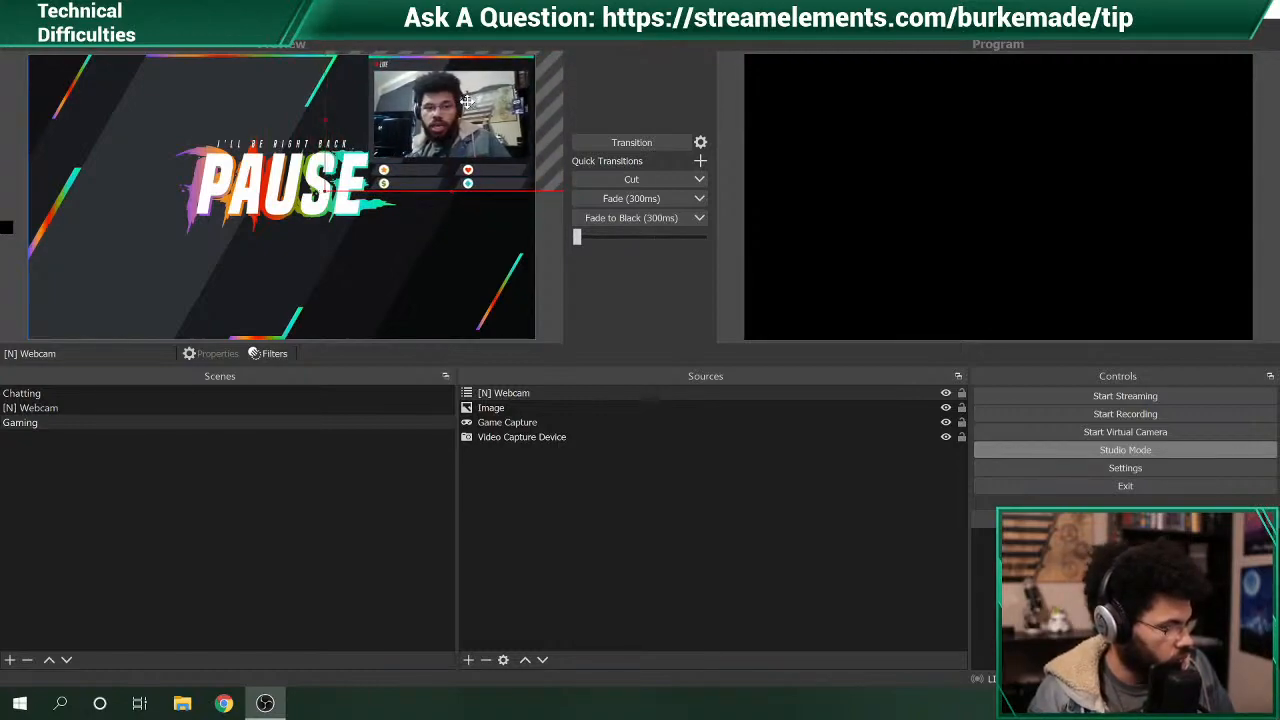